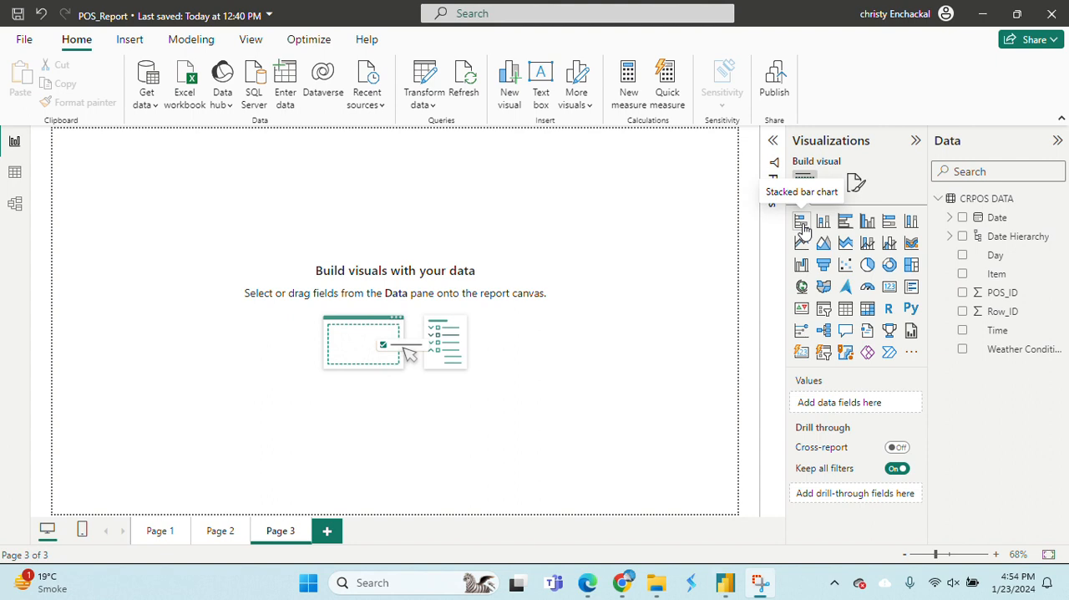
Add a stacked bar chart to the empty Page 3 and enlarge it to over half the page width.
click(801, 225)
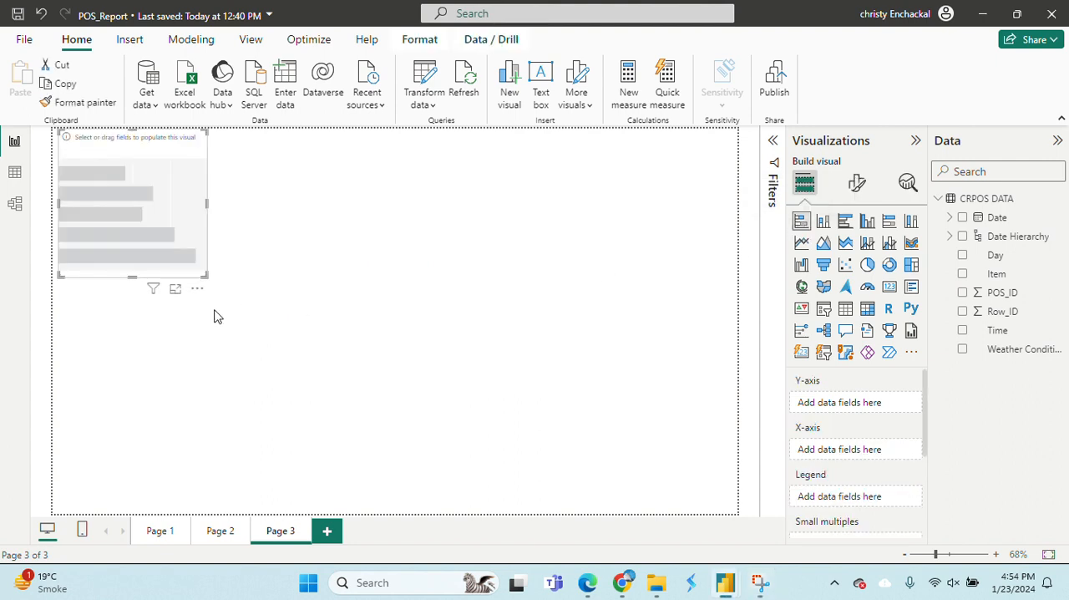
drag(206, 276, 399, 421)
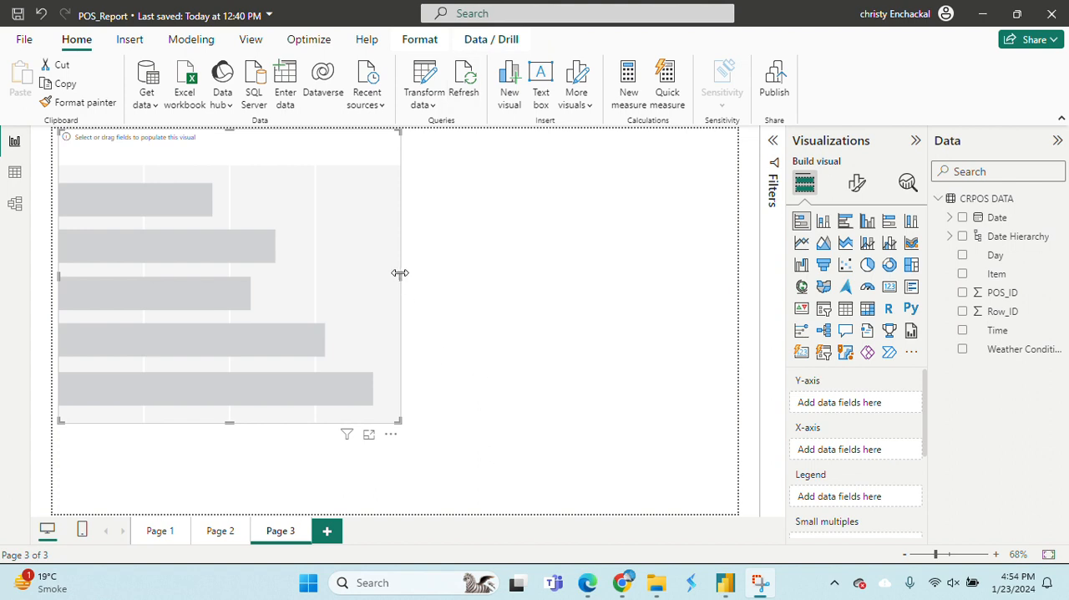
drag(408, 272, 482, 299)
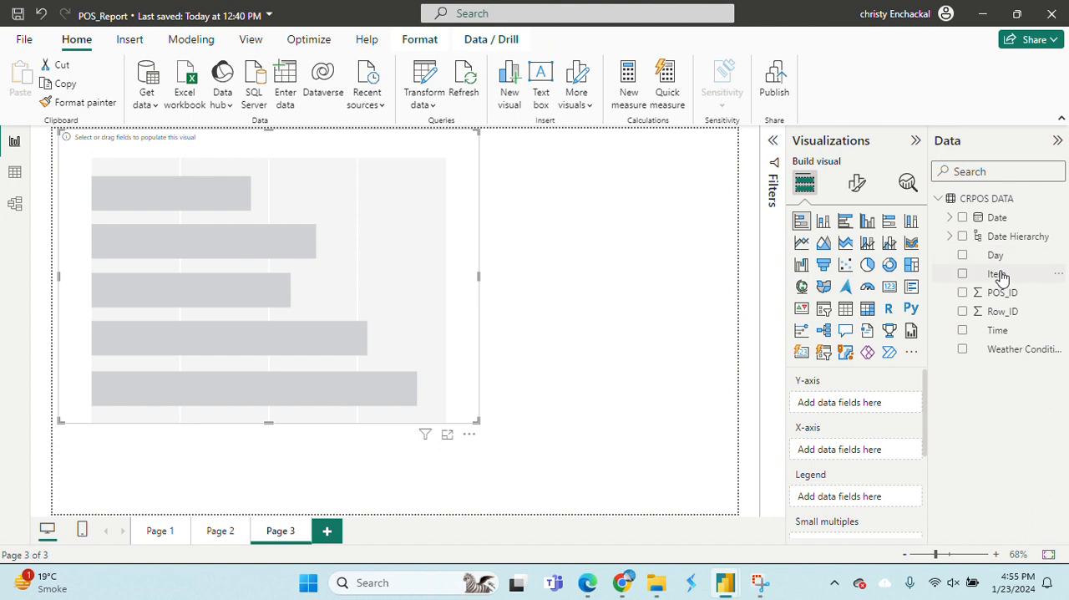
drag(1000, 276, 824, 449)
drag(1002, 292, 858, 409)
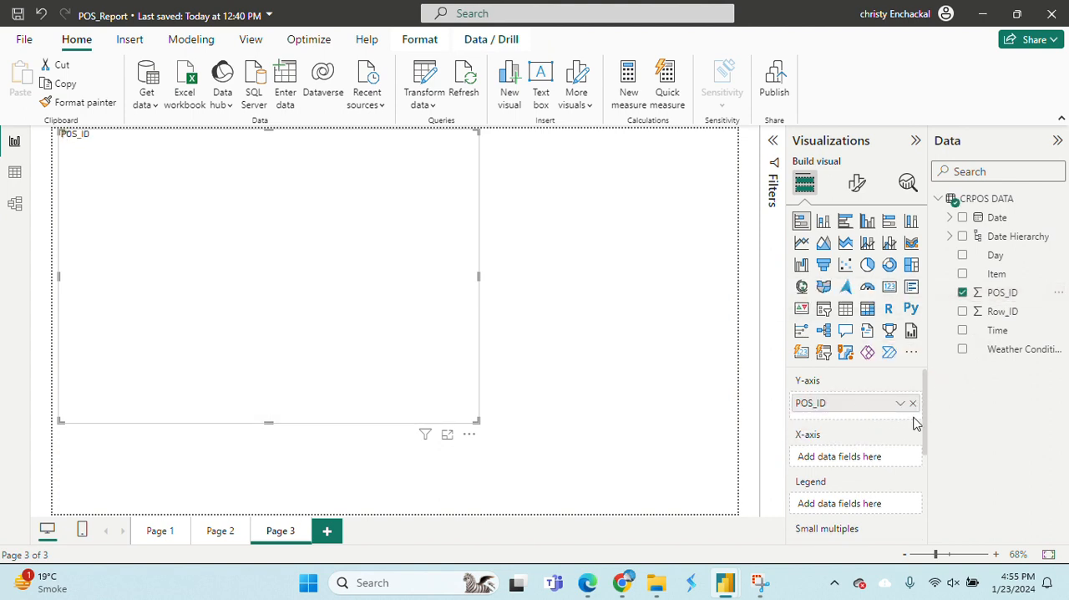
drag(997, 275, 867, 471)
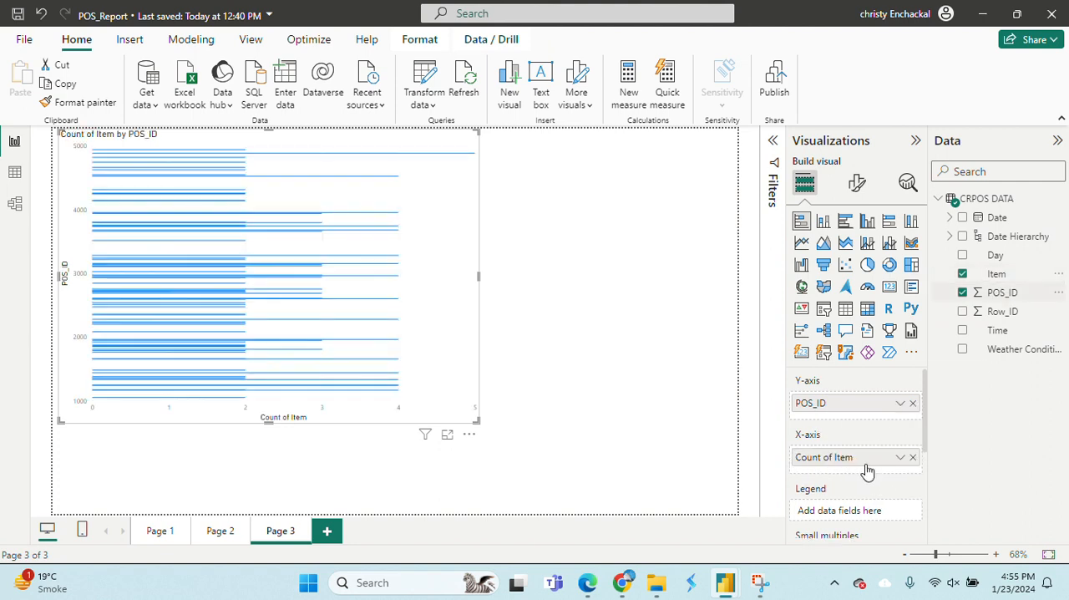
click(913, 457)
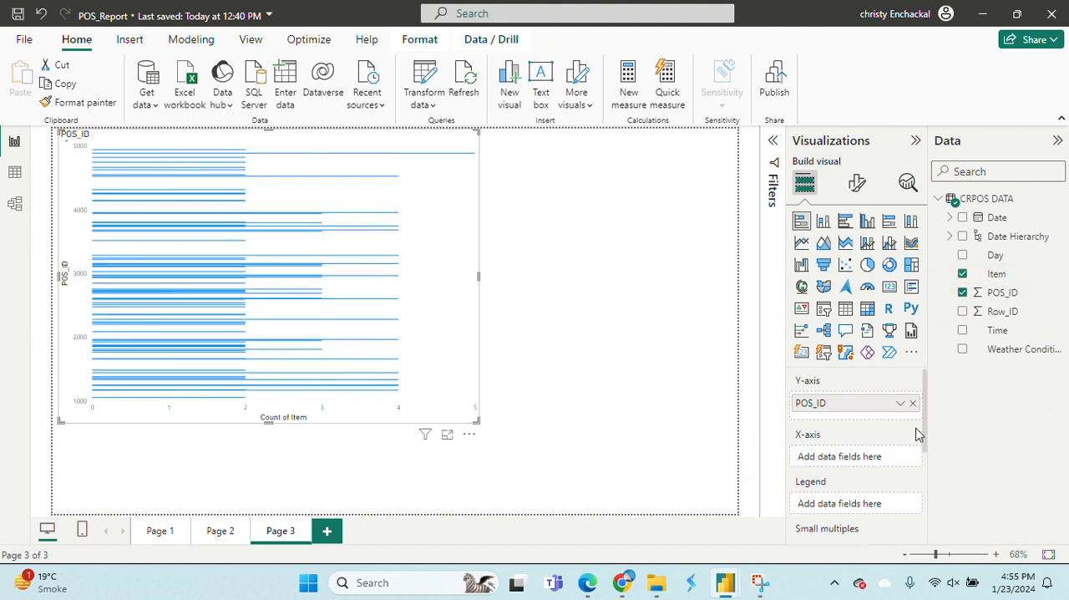
click(914, 404)
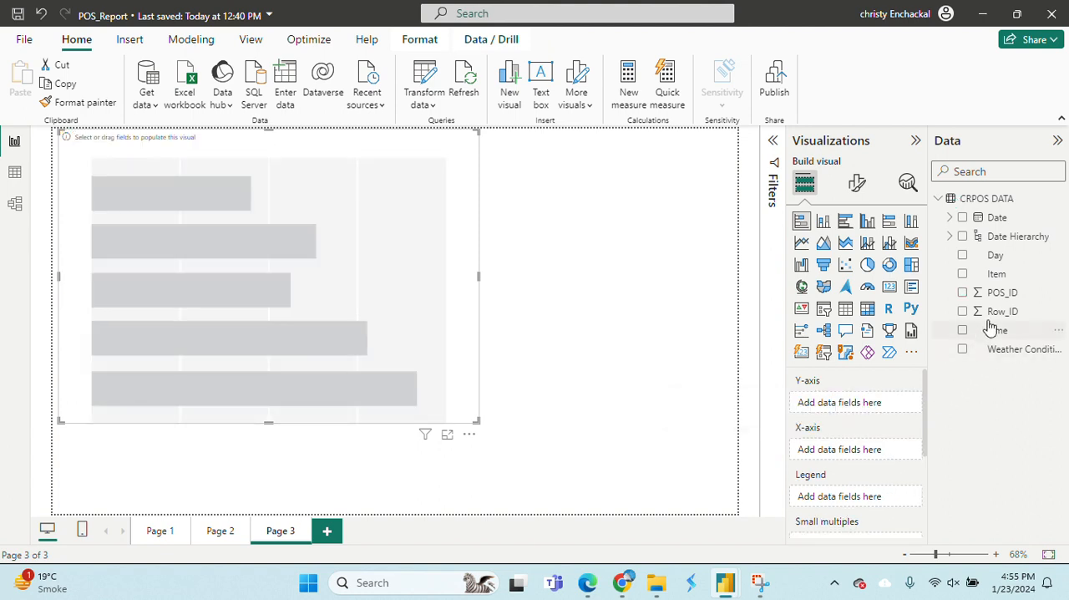
Populate the bar chart with Item on the Y-axis, the count of POS_ID on the X-axis and Weather Conditions as the legend.
drag(1002, 274, 873, 415)
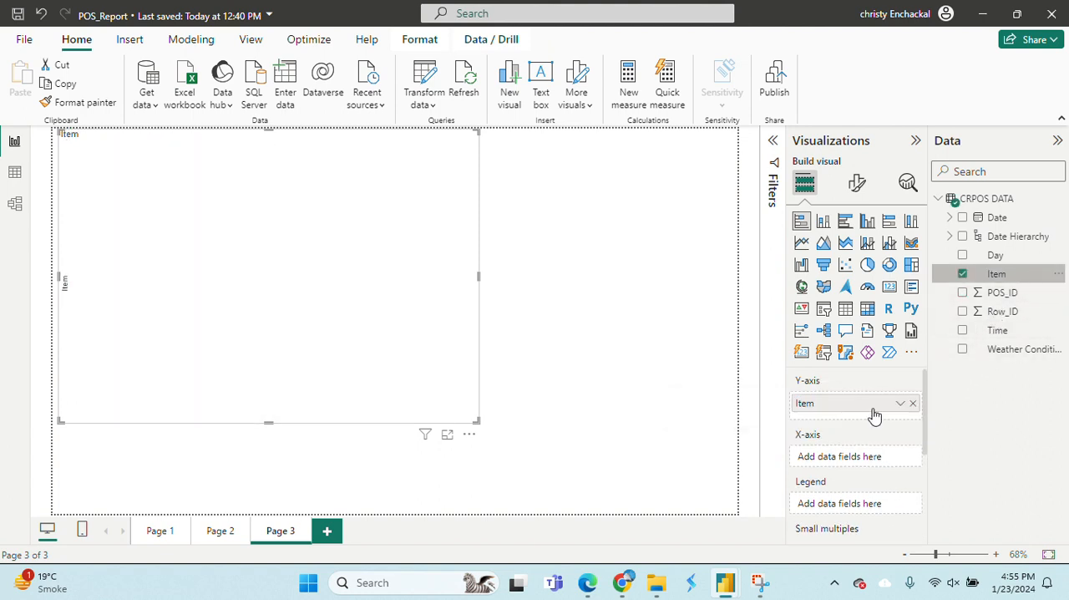
drag(1026, 295, 879, 453)
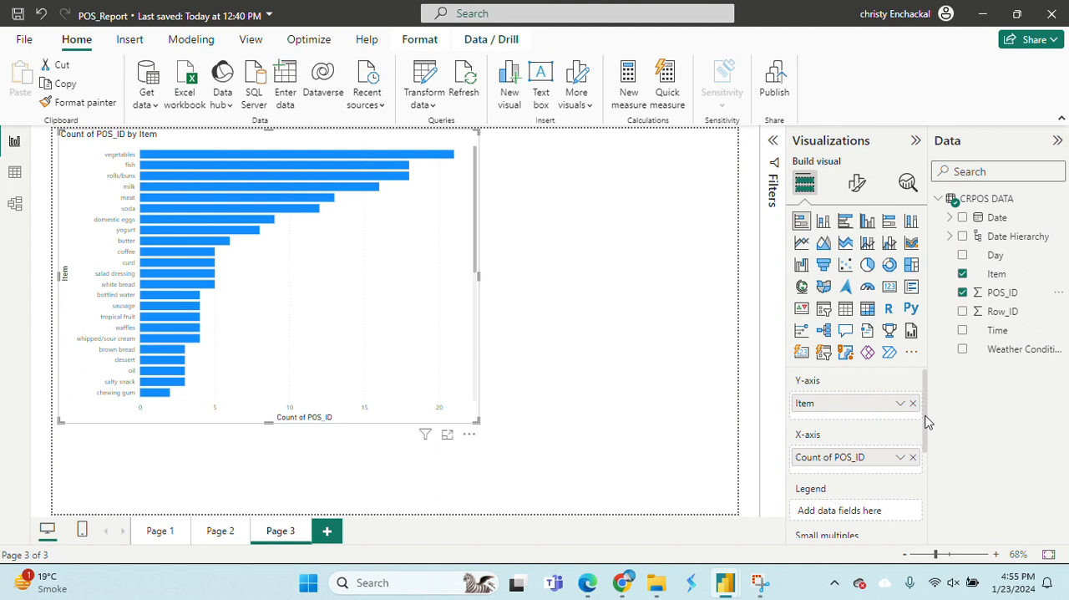
drag(926, 416, 929, 452)
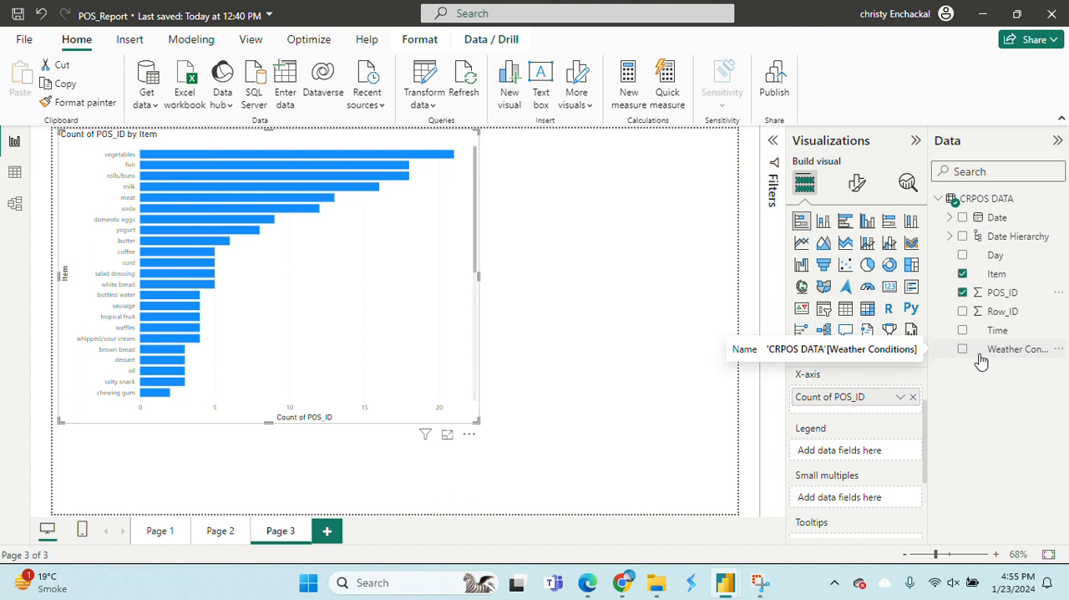
drag(1009, 354, 865, 452)
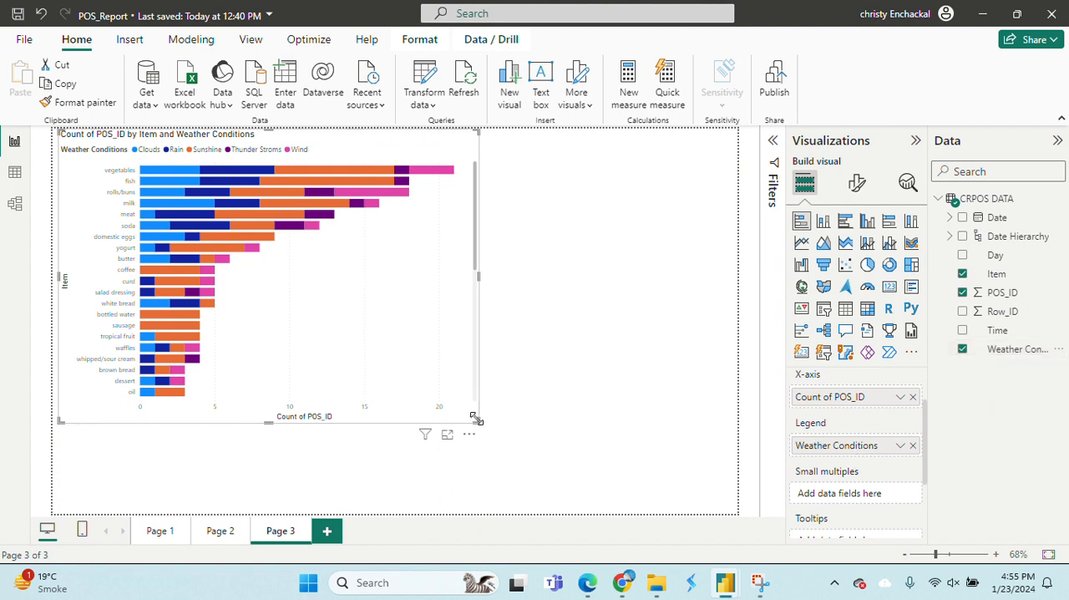
Enlarge the bar chart to span the full page width and nearly the full page height.
drag(480, 421, 699, 494)
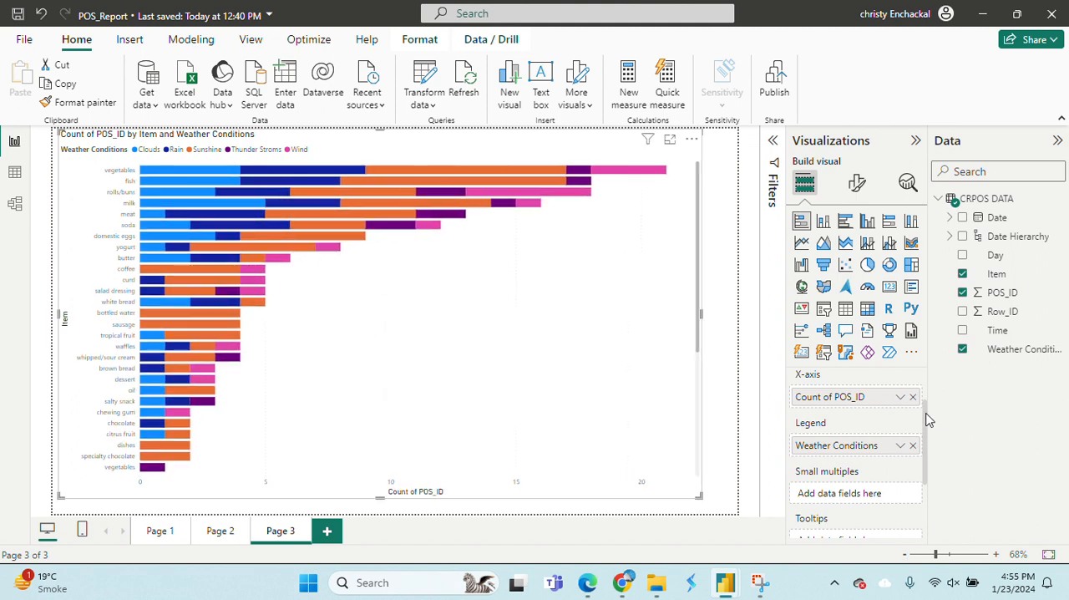
scroll(925, 389, up, 2)
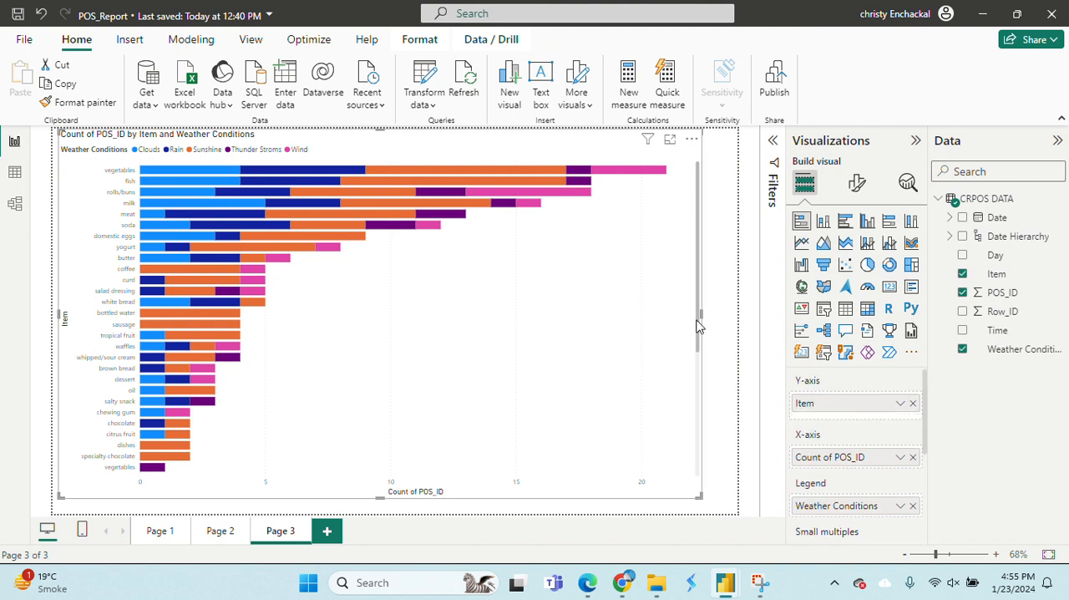
drag(700, 316, 733, 332)
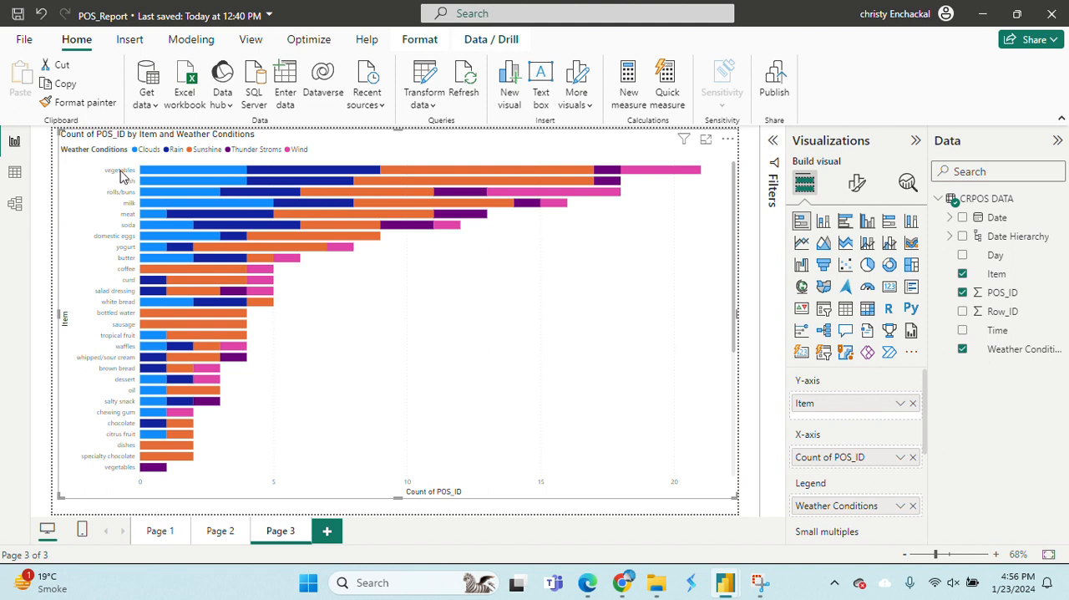
mouse_move(157, 177)
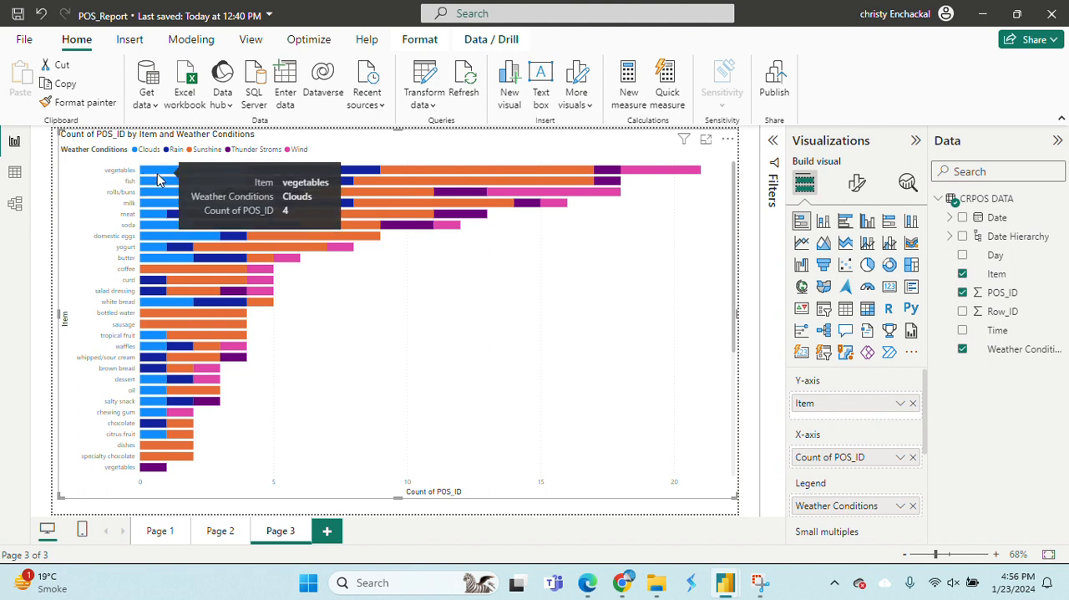
Set the font size of the chart's Y-axis values to 16.
click(859, 185)
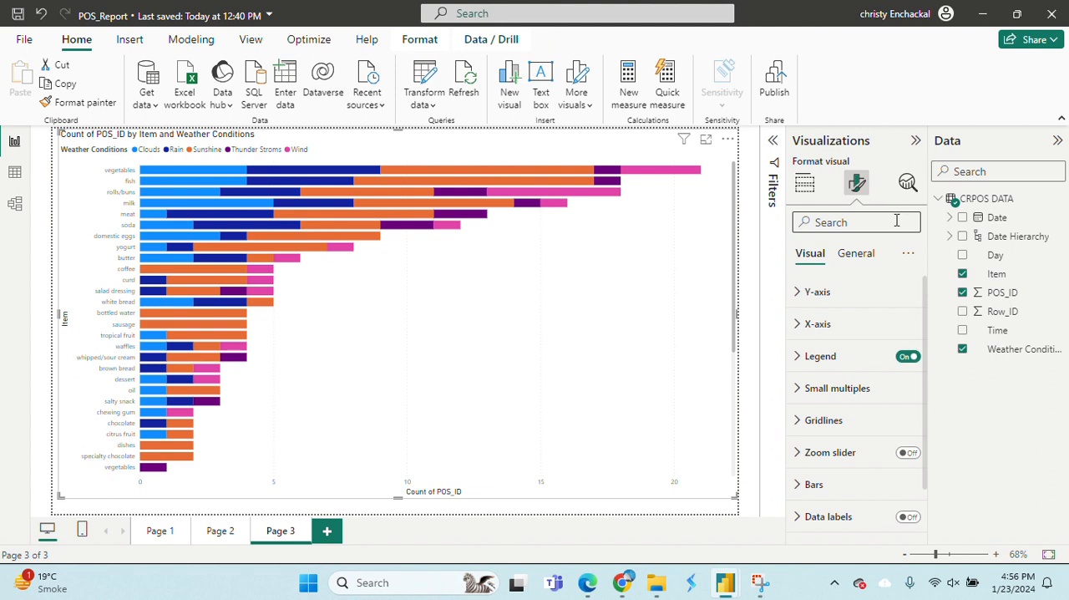
click(881, 300)
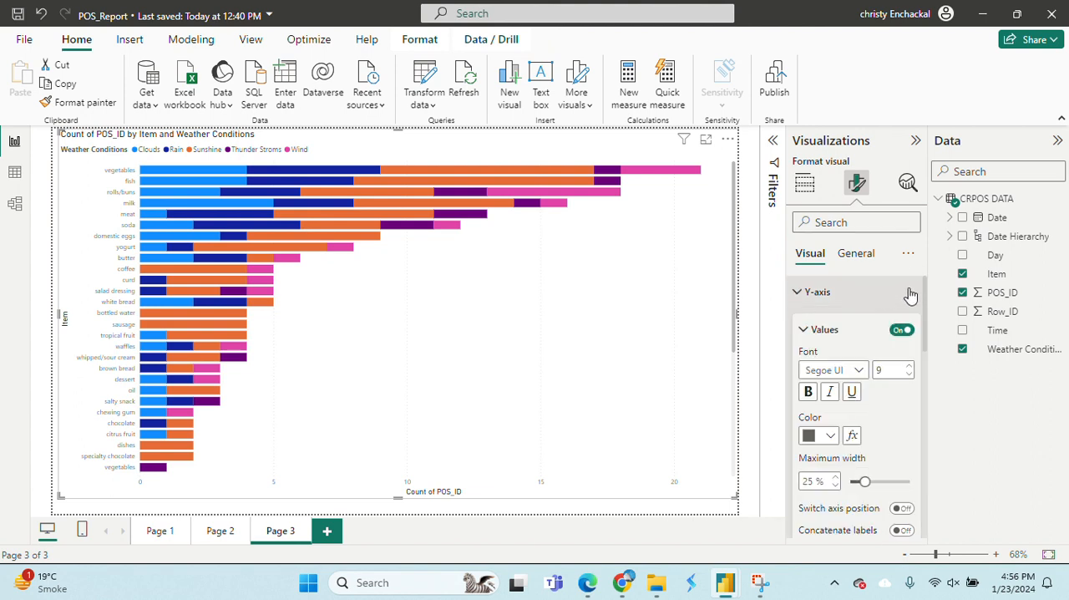
click(910, 368)
click(909, 369)
click(909, 368)
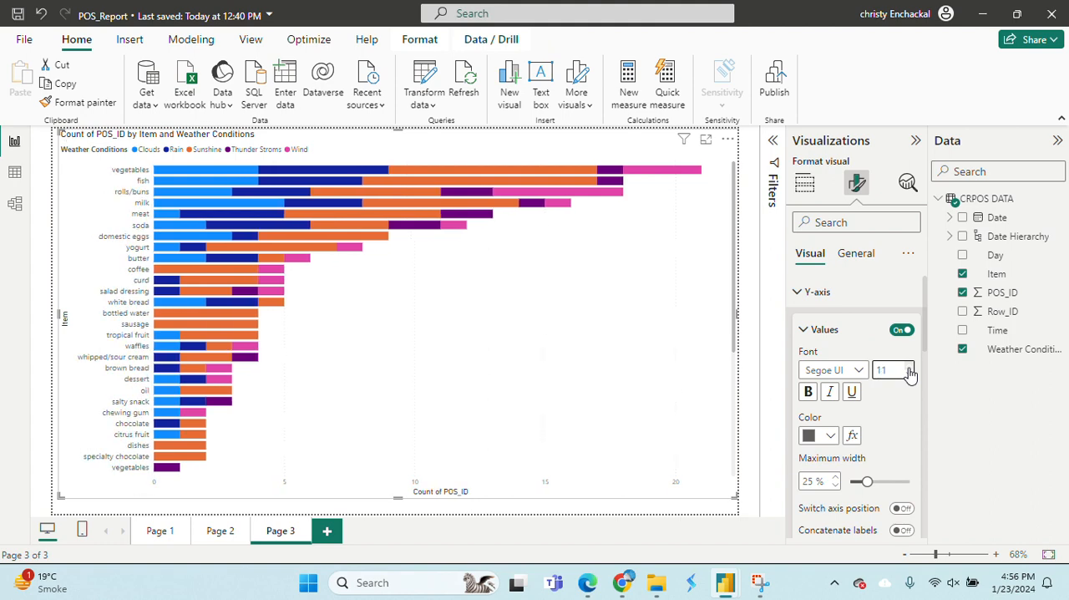
click(910, 369)
click(910, 368)
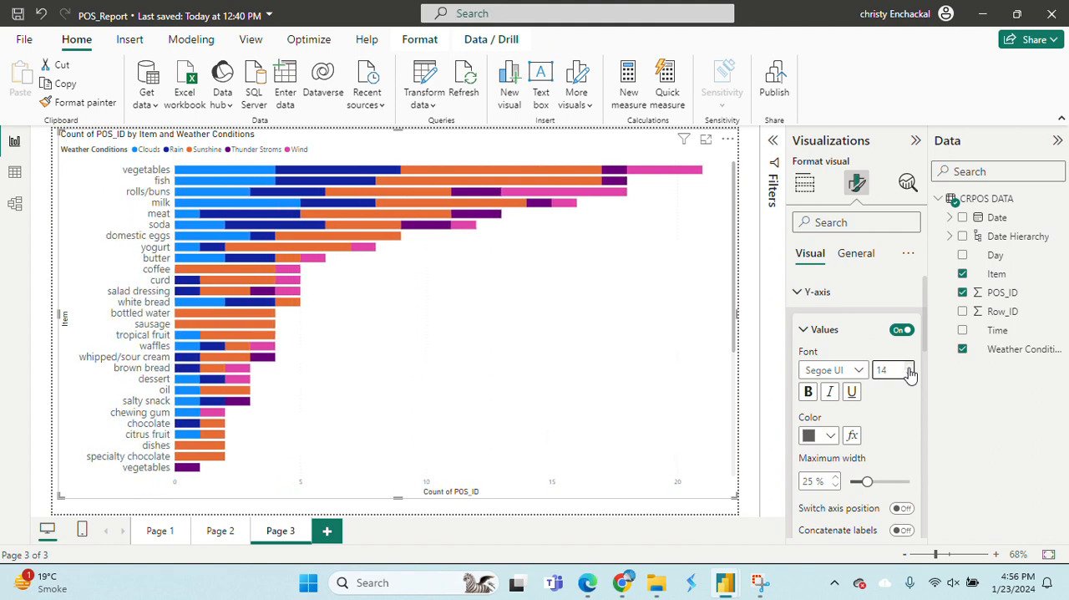
click(909, 366)
click(910, 366)
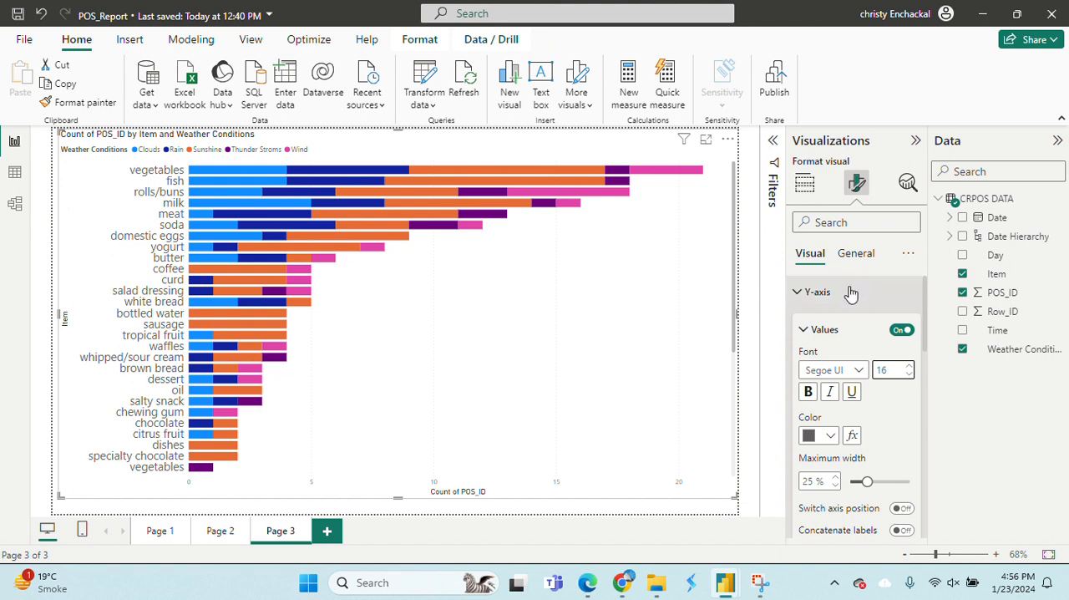
click(803, 331)
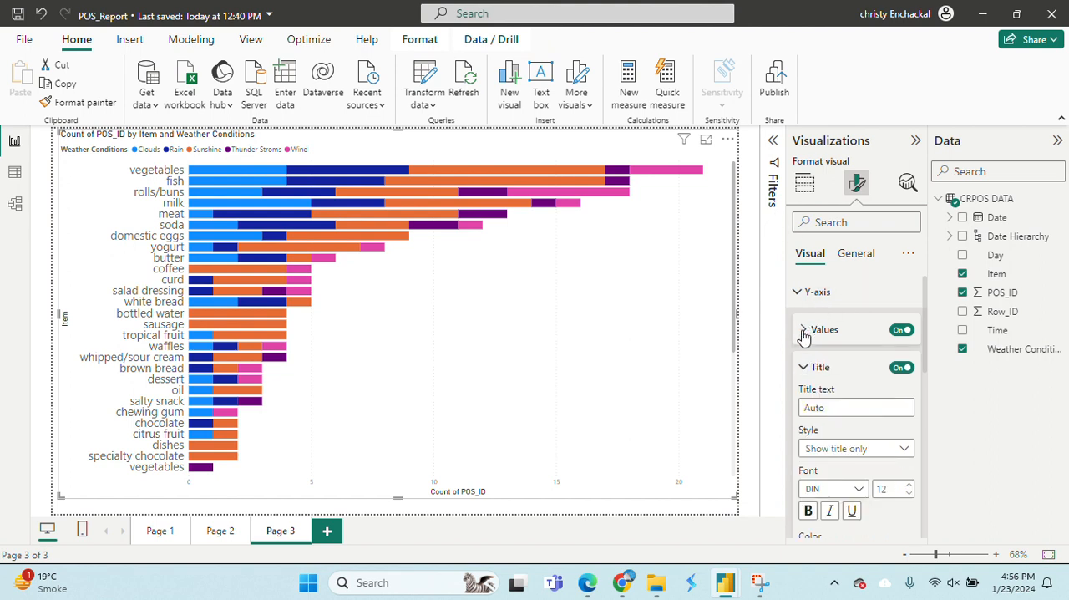
click(810, 370)
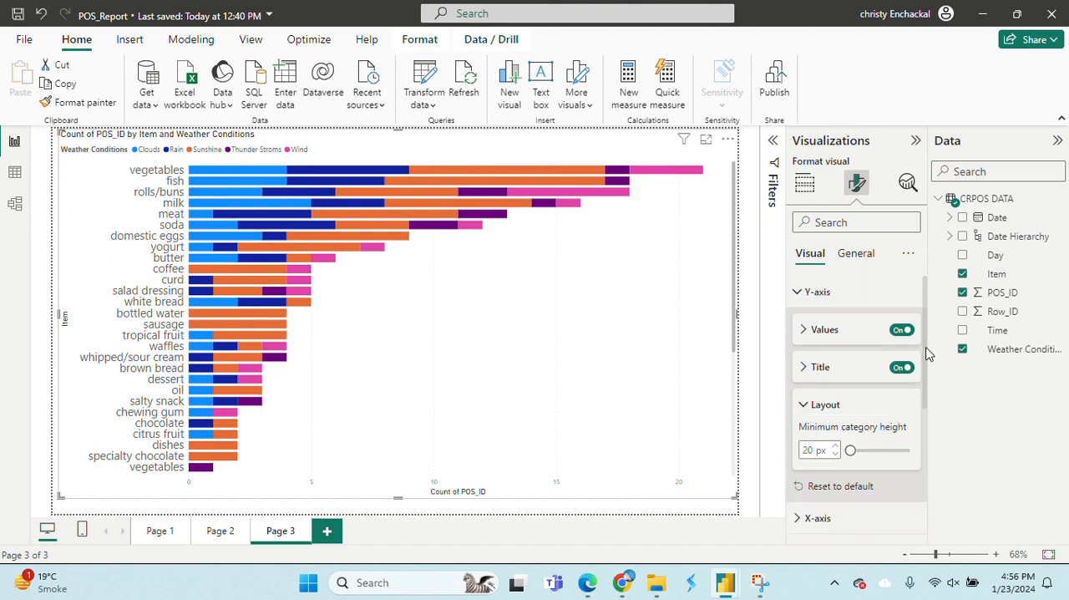
click(808, 406)
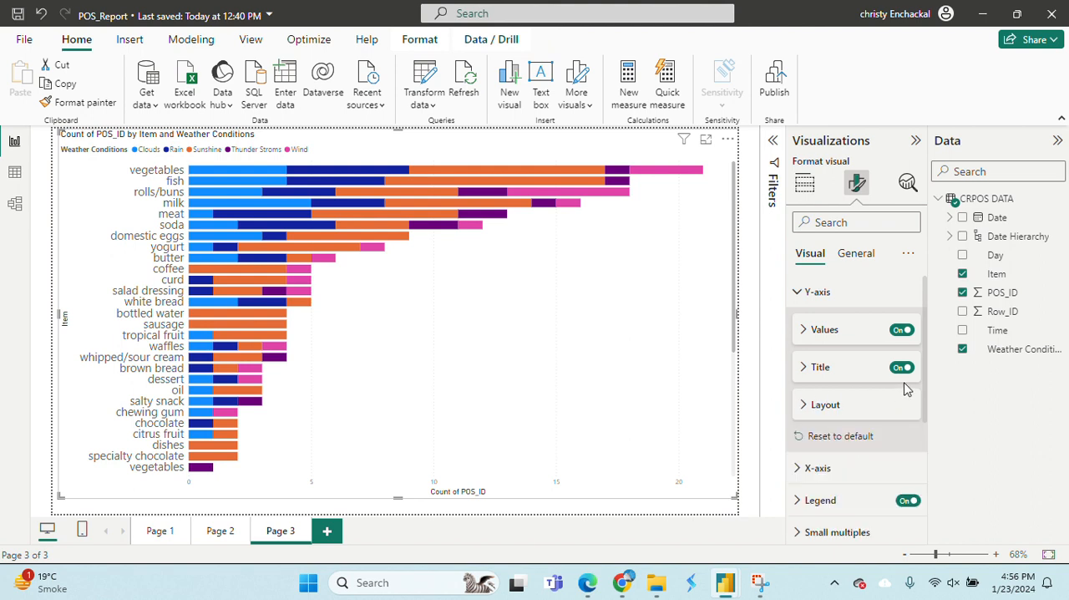
Set the font size of the chart's legend text to 15.
click(819, 503)
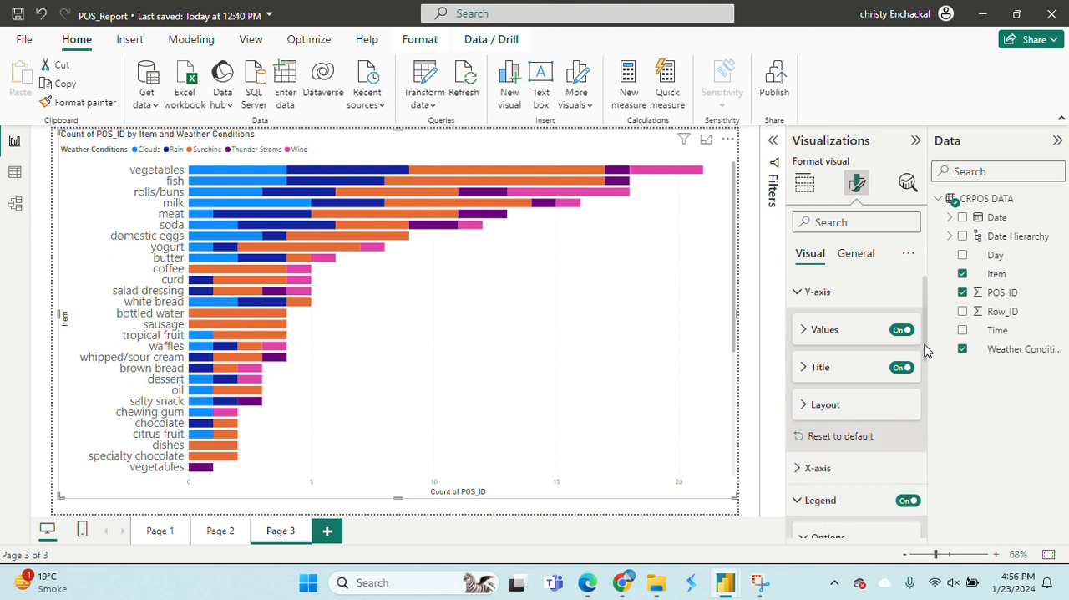
drag(926, 355, 937, 418)
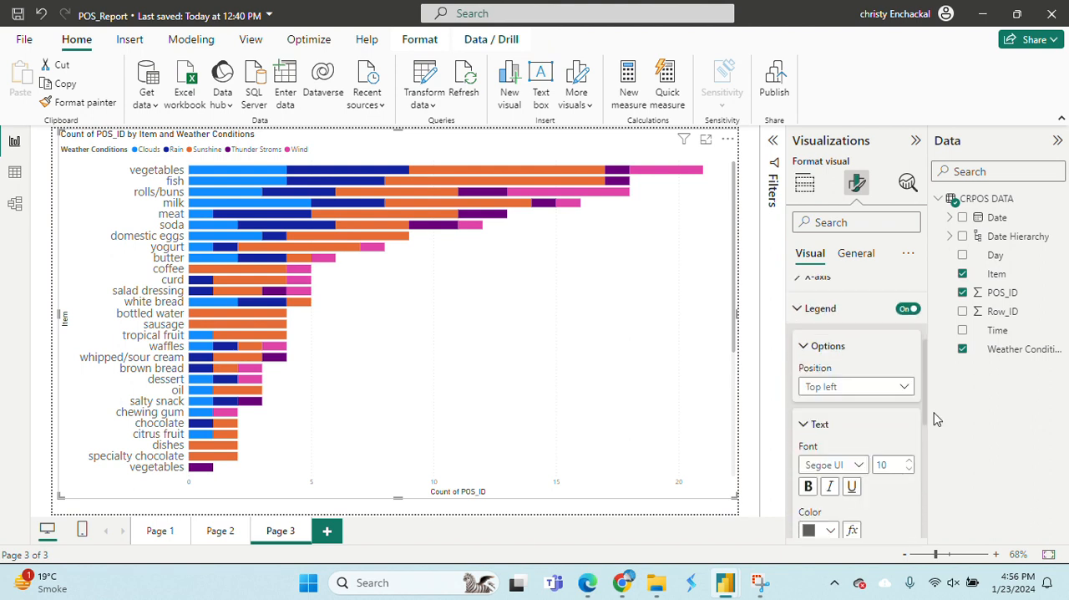
click(908, 464)
click(909, 464)
click(909, 464)
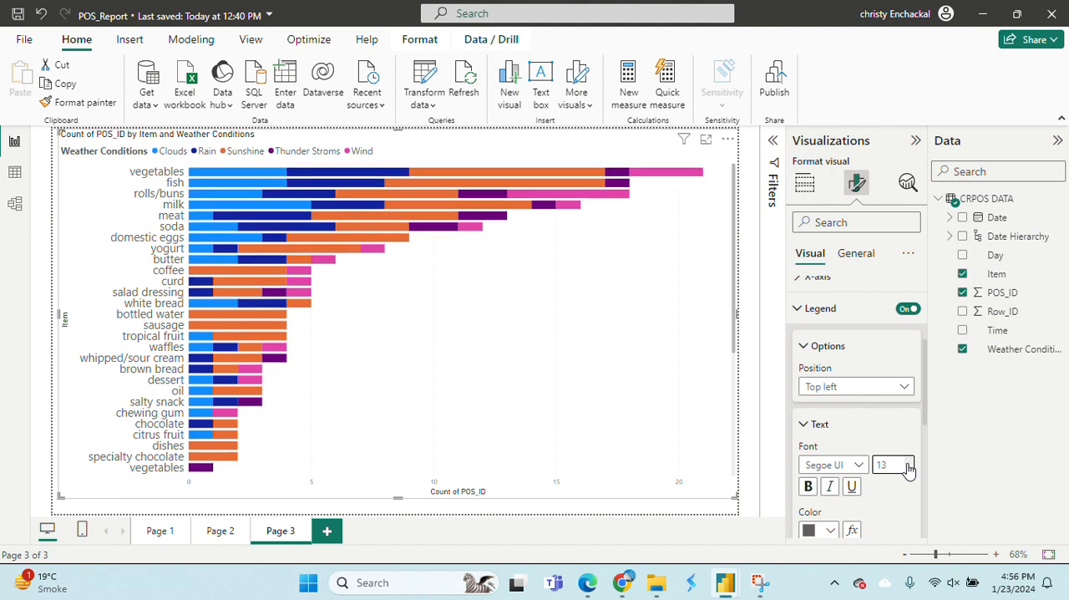
click(909, 465)
click(909, 464)
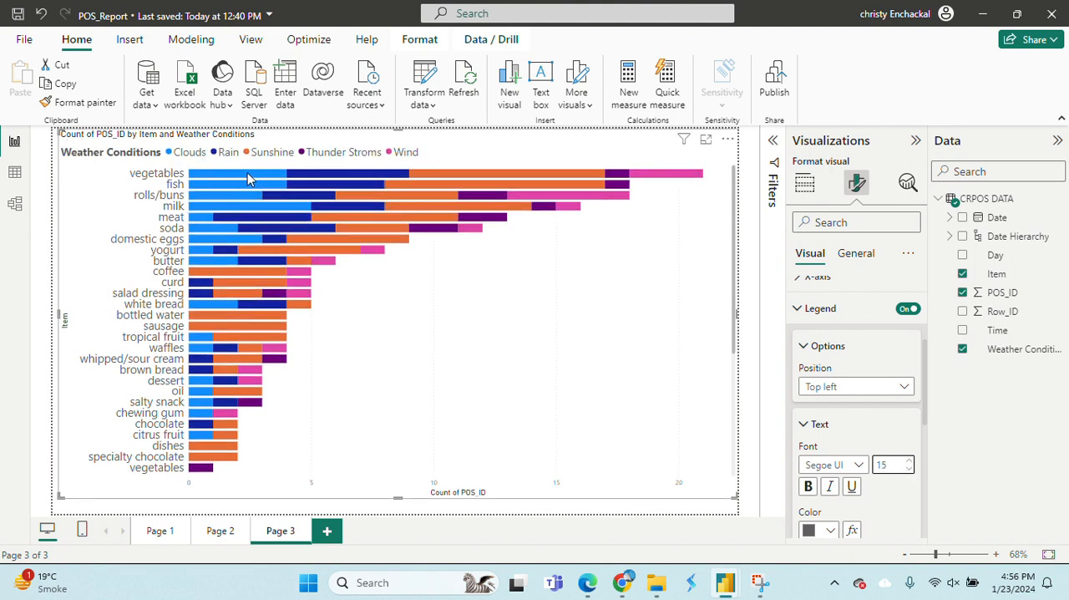
click(809, 310)
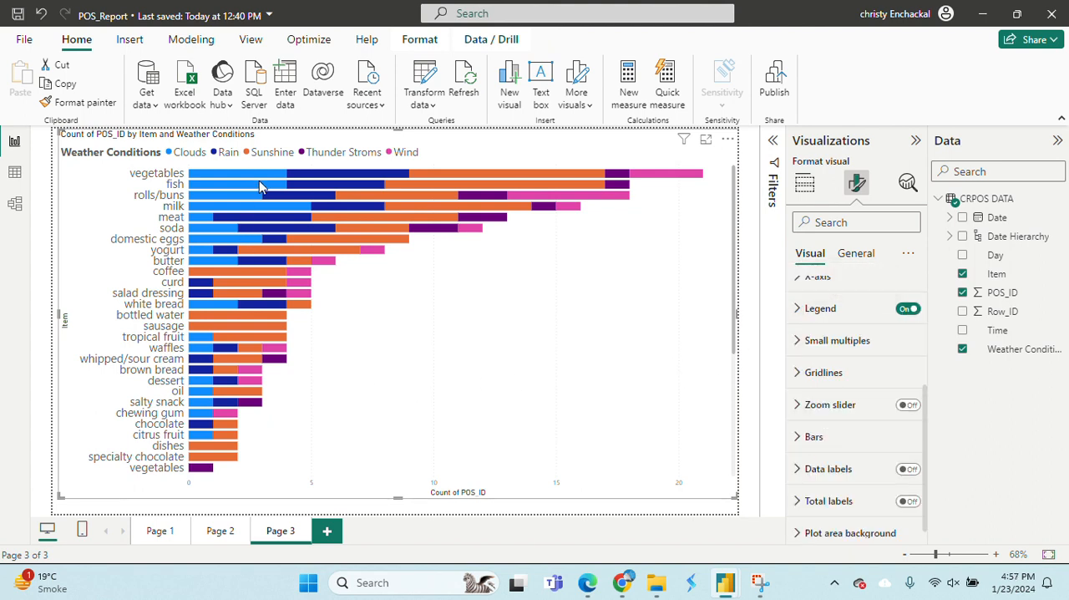
Show the chart as a table to examine each item's counts by weather condition, and return to the report.
mouse_move(280, 177)
mouse_move(208, 310)
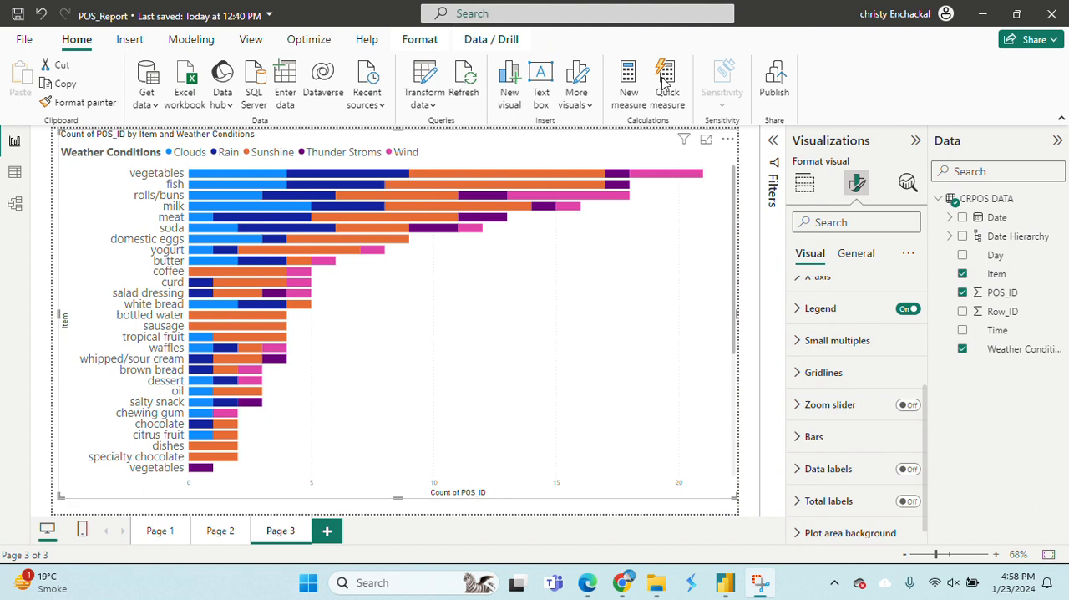
click(727, 140)
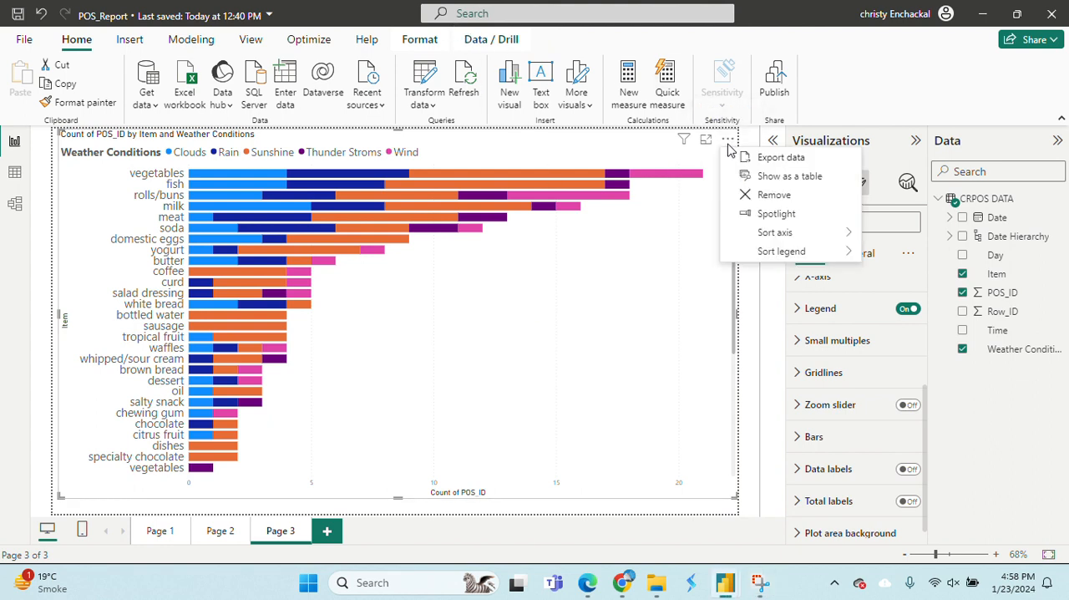
click(771, 182)
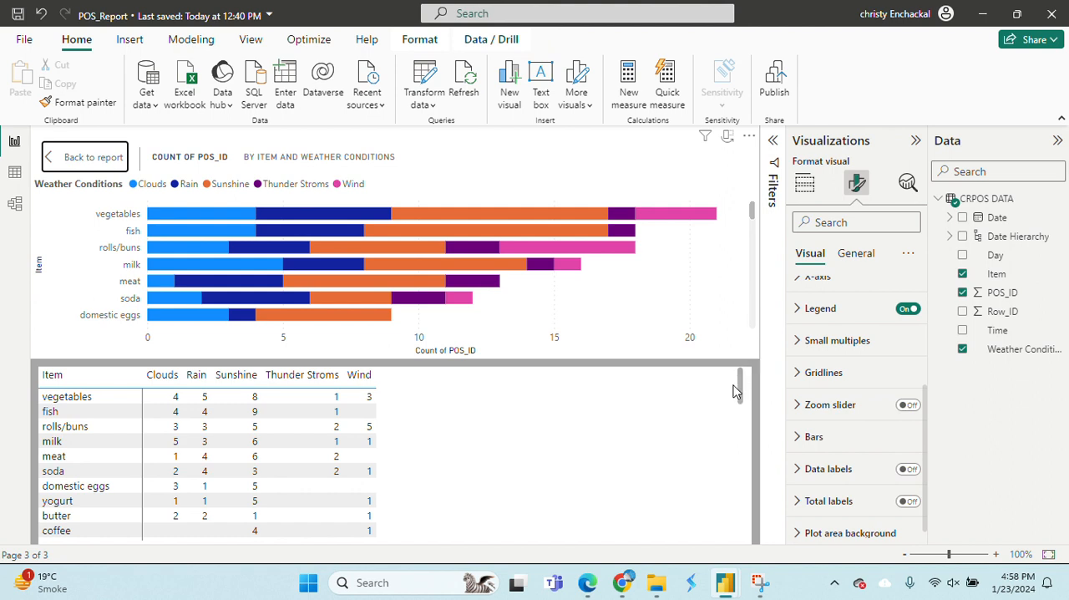
mouse_move(741, 387)
mouse_down()
mouse_move(741, 400)
mouse_move(741, 385)
mouse_up()
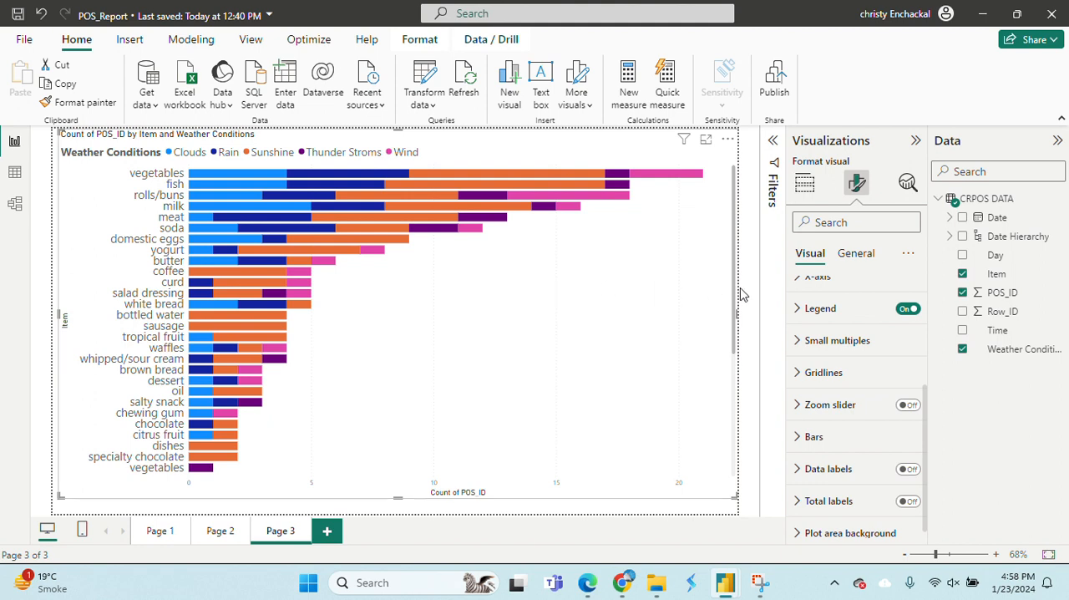
Convert the visual to a stacked column chart for comparison, and switch it back to a stacked bar chart.
click(802, 186)
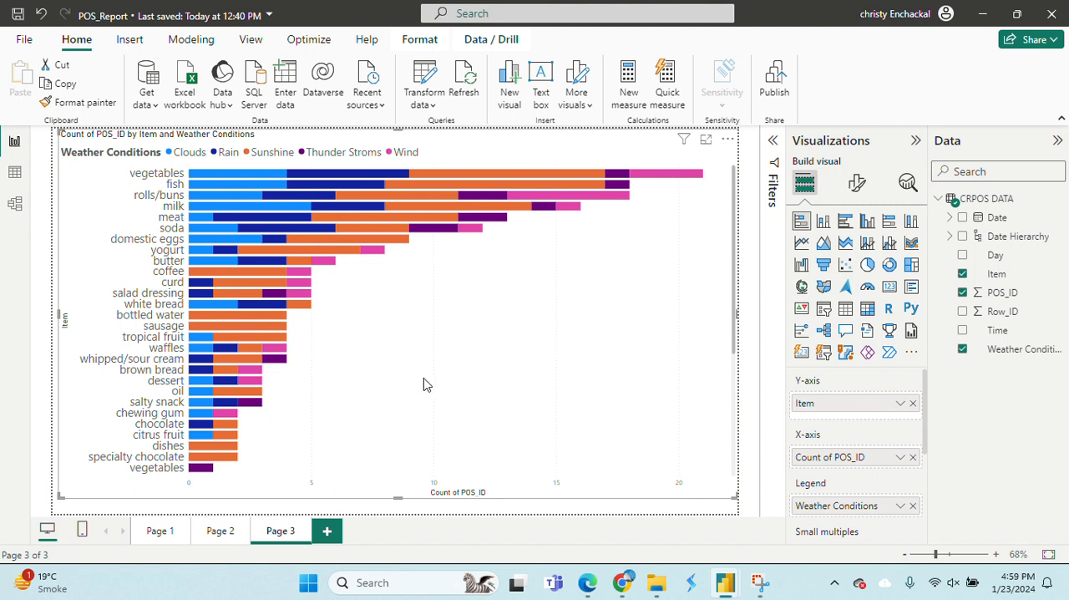
click(824, 222)
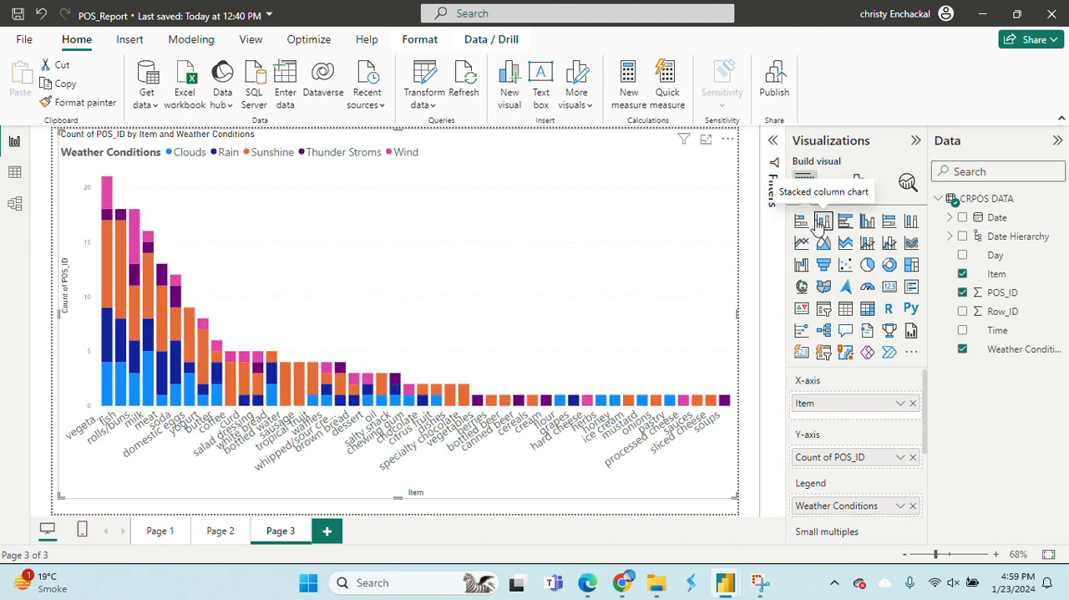
click(800, 222)
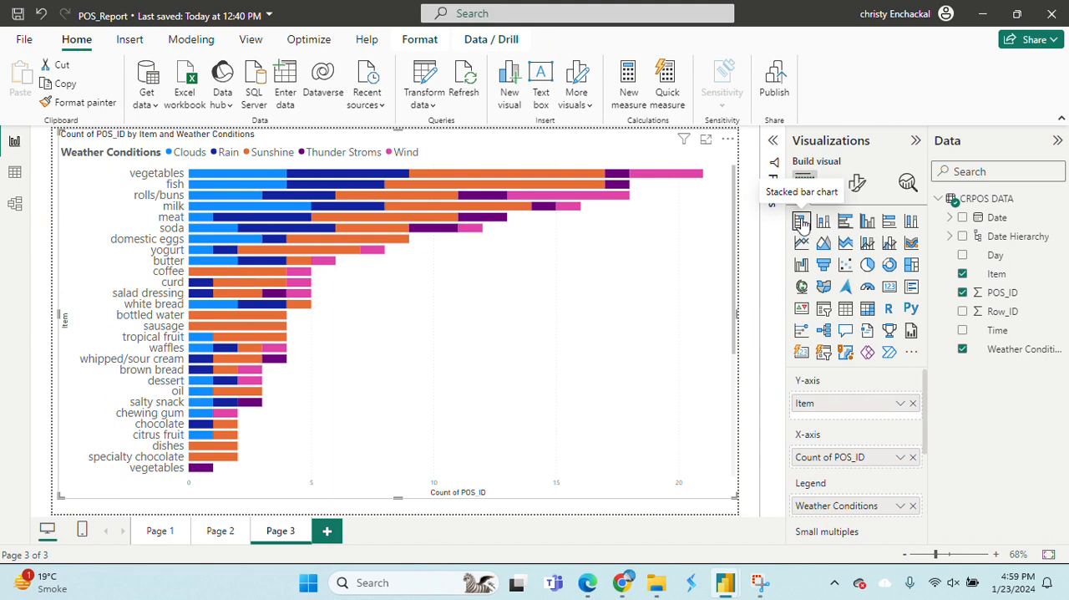
Compare the visual as stacked column, clustered bar and clustered column charts, and return it to a stacked bar chart.
click(823, 222)
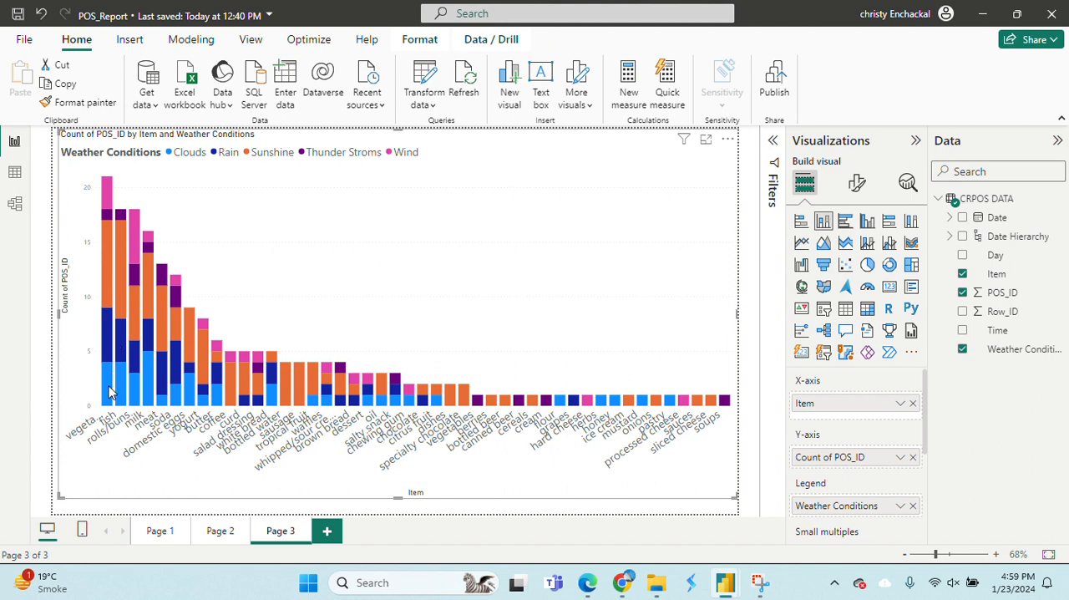
mouse_move(112, 389)
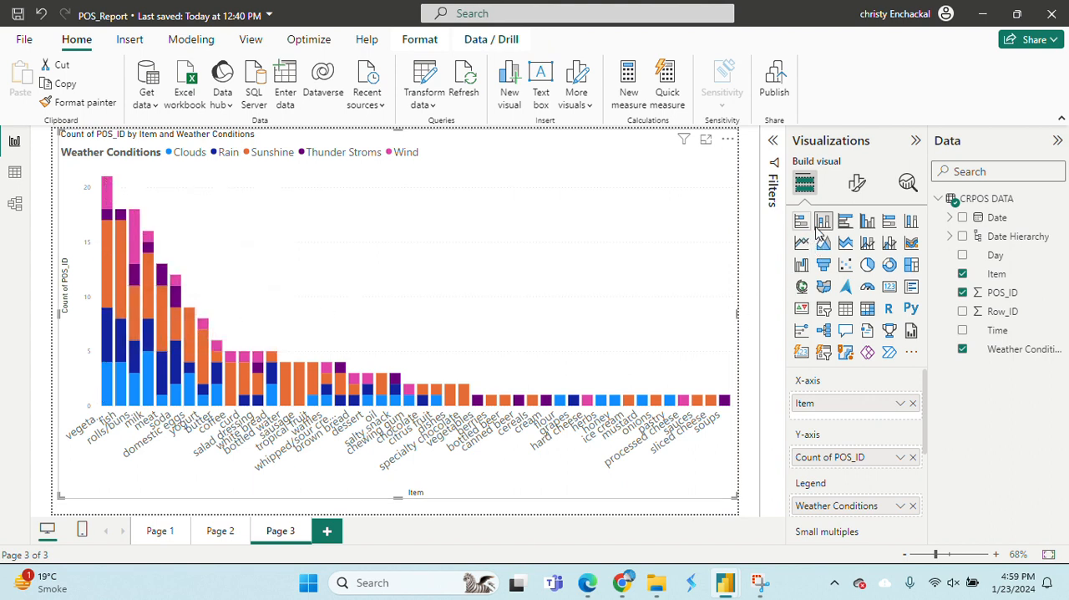
click(847, 229)
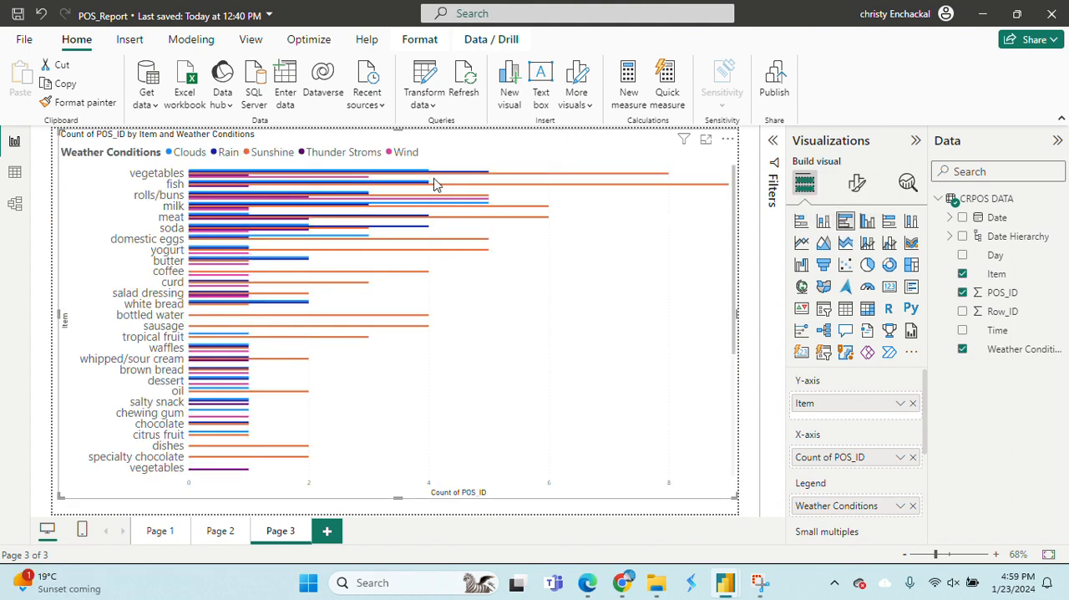
click(868, 223)
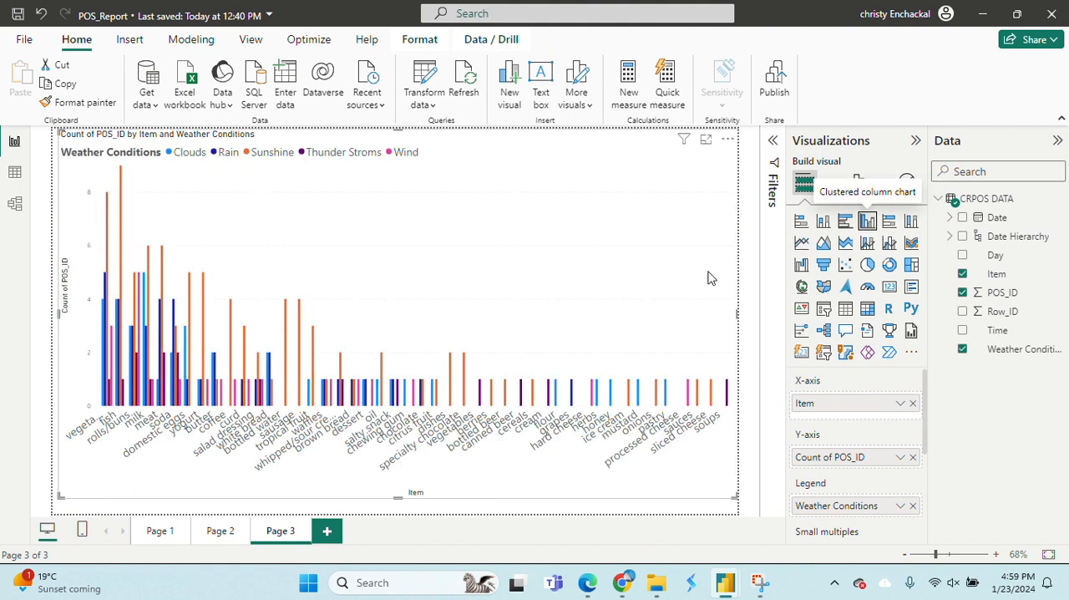
mouse_move(104, 312)
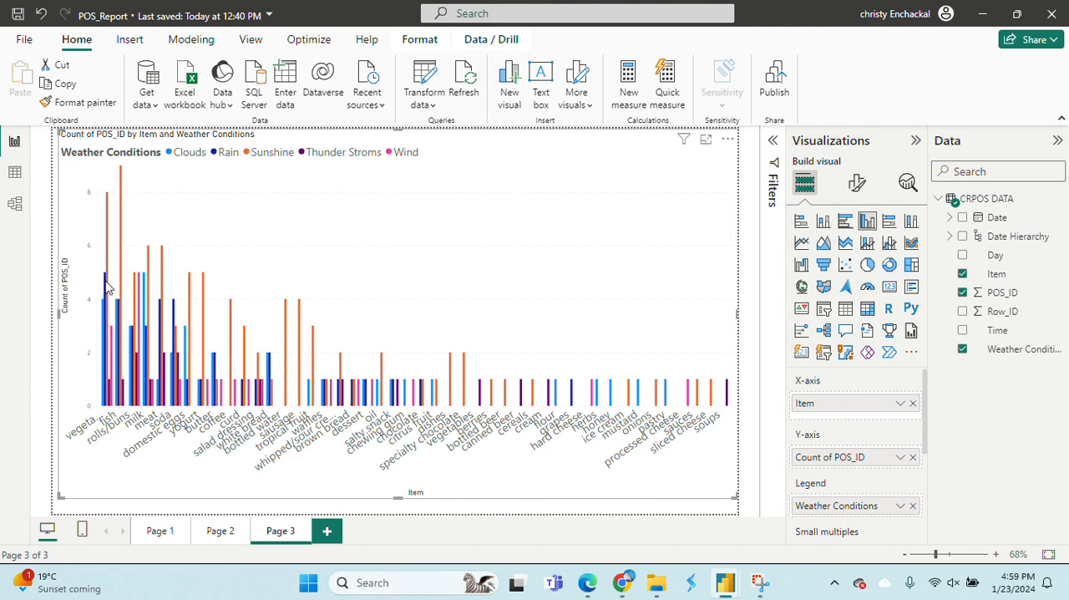
mouse_move(109, 361)
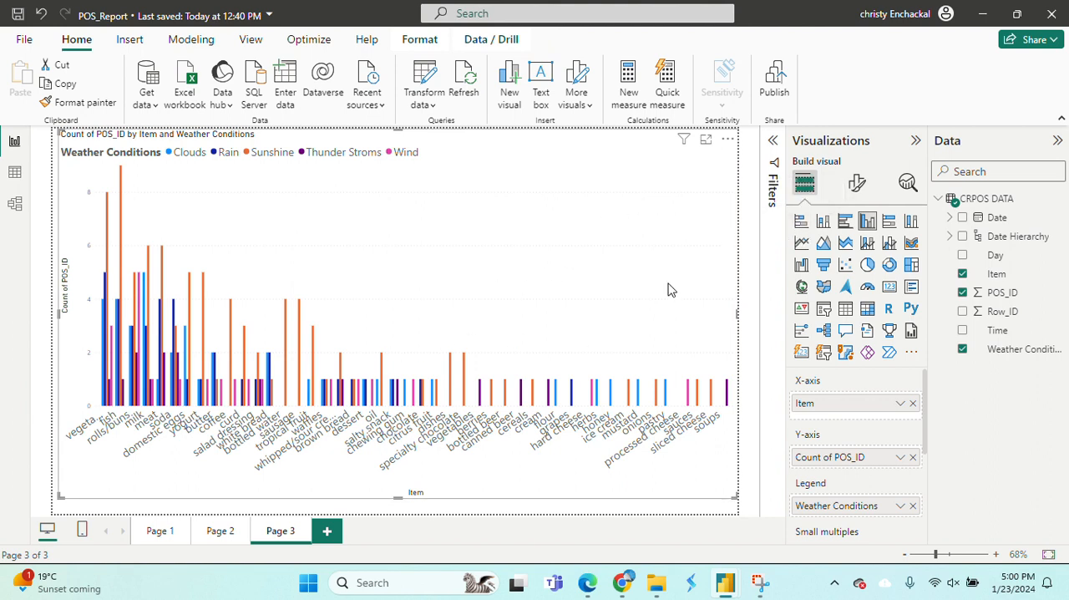
click(824, 221)
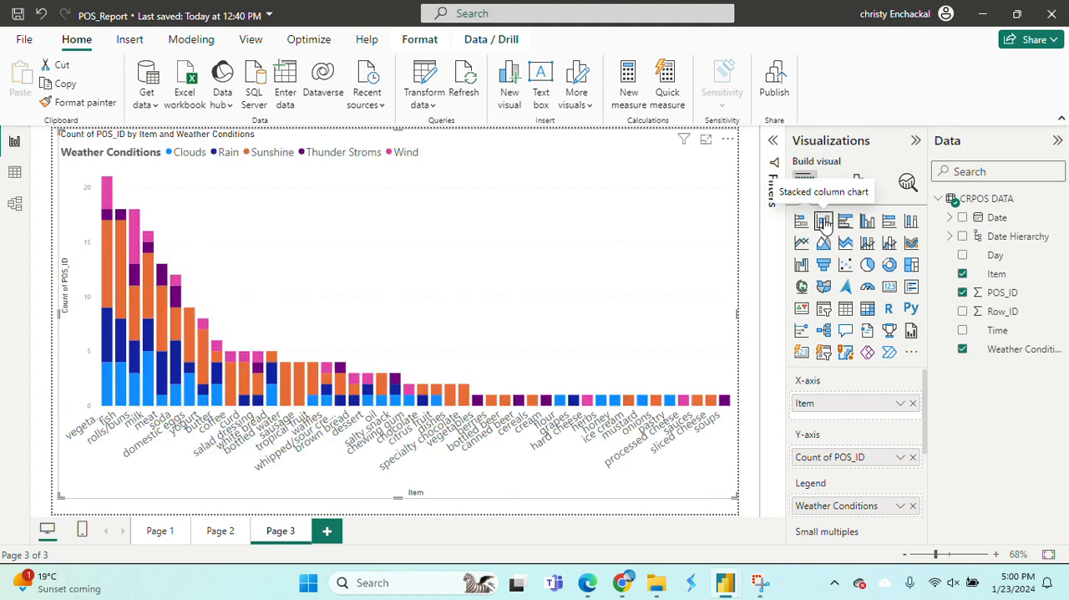
click(801, 221)
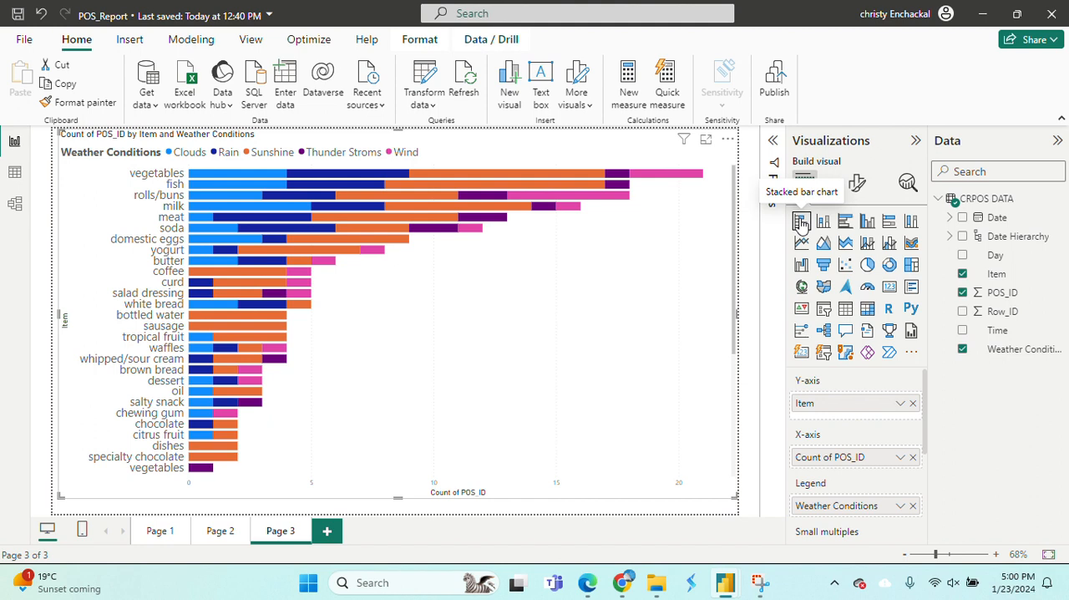
Convert the visual to a clustered column, 100% stacked bar and 100% stacked column chart to compare the weather shares per item.
click(868, 223)
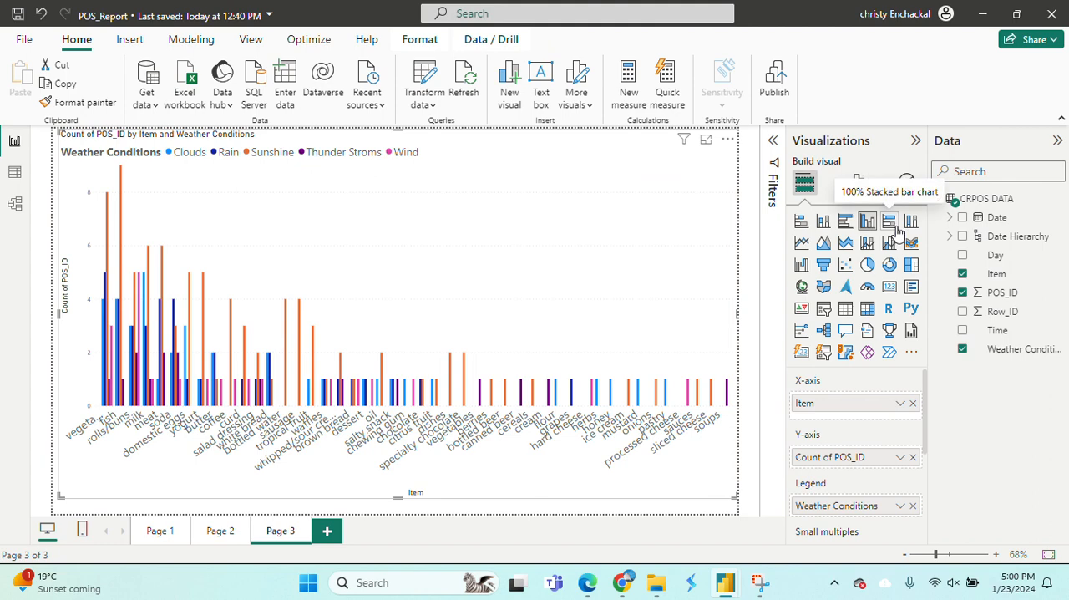
click(889, 223)
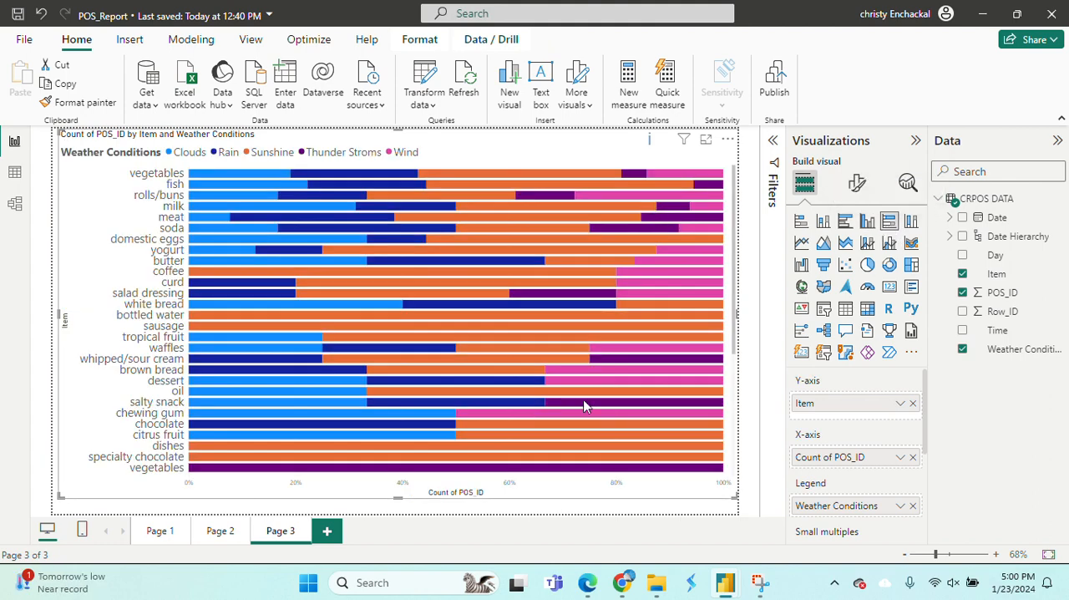
mouse_move(588, 582)
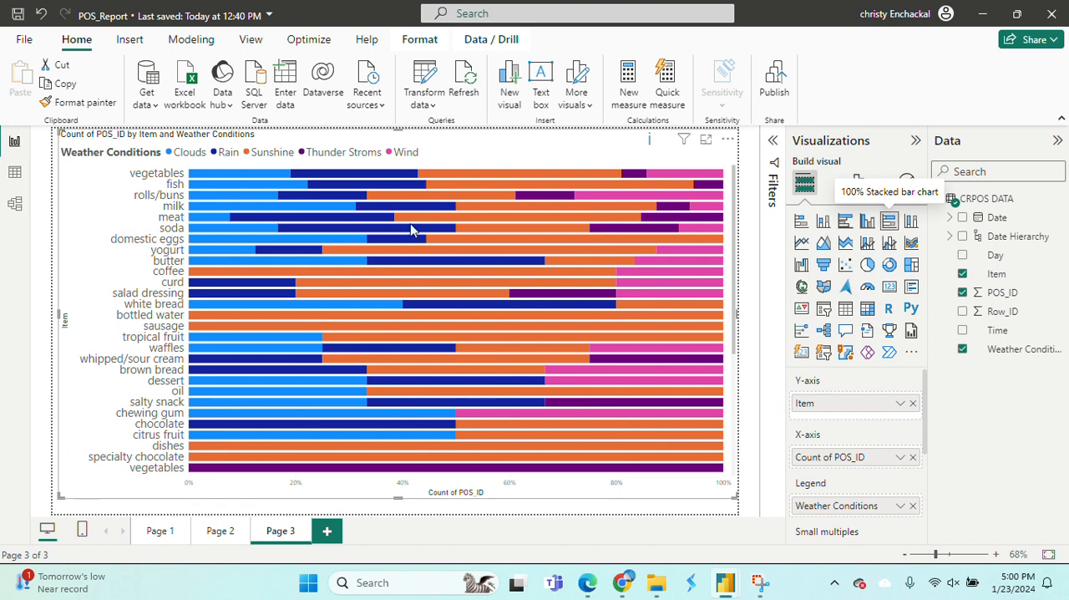
mouse_move(443, 297)
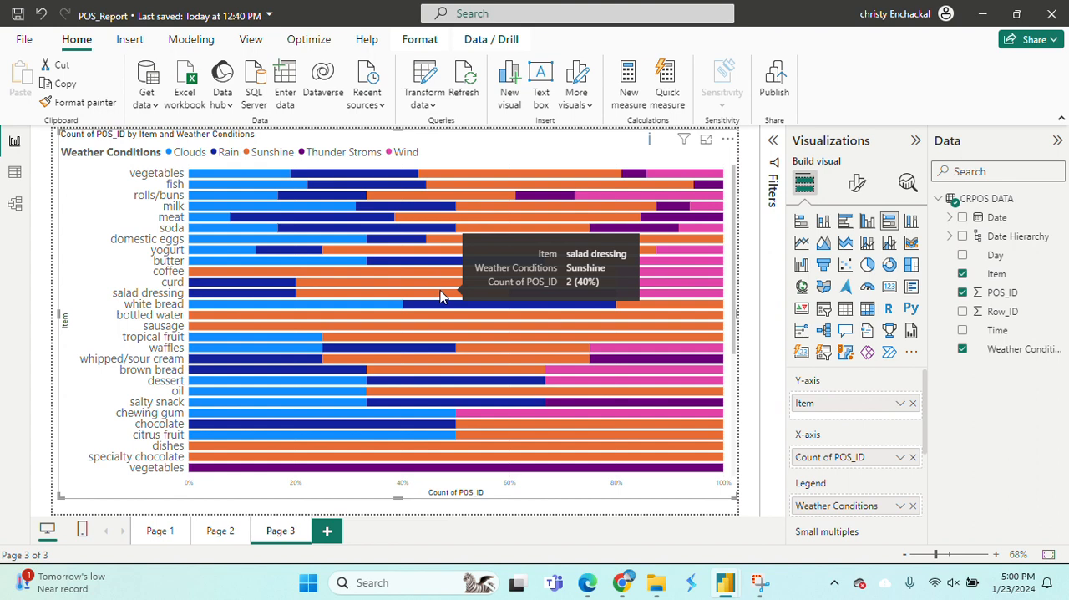
mouse_move(243, 177)
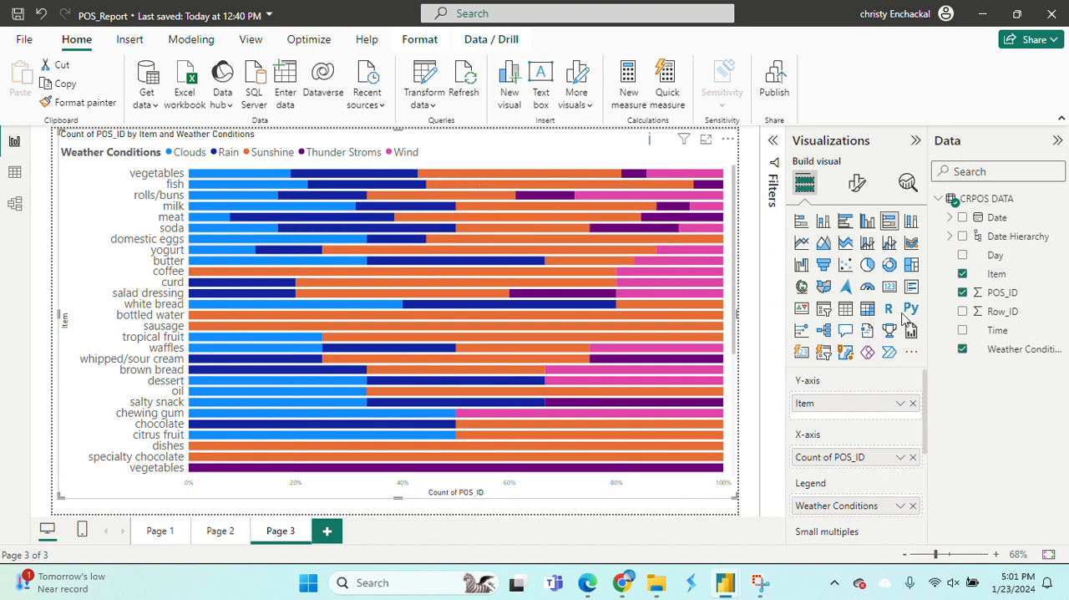
click(912, 221)
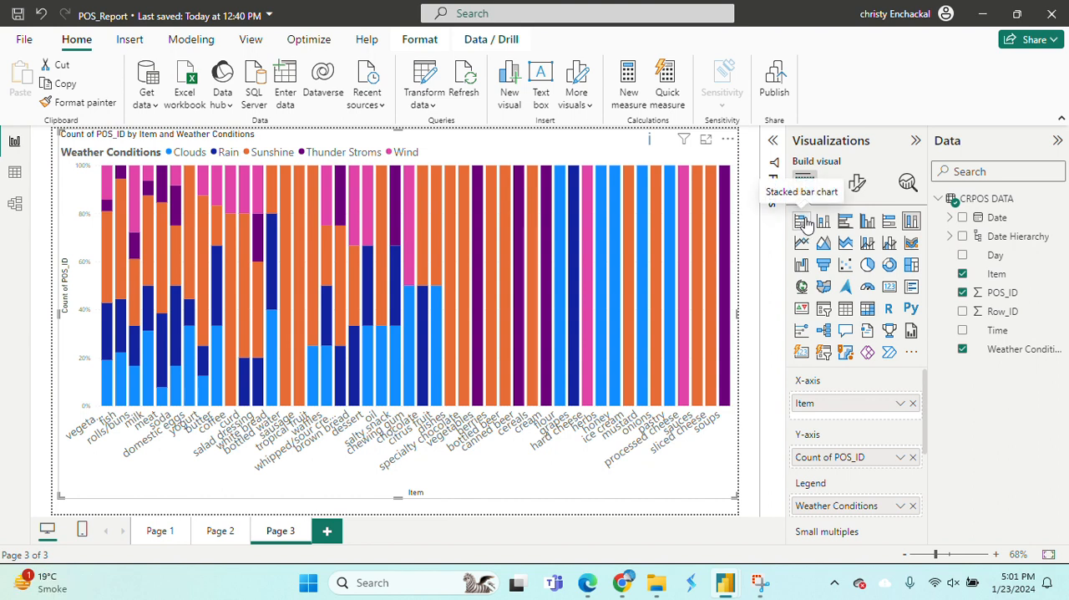
Show the 100% stacked column chart as a table and examine the item counts per weather condition.
click(728, 139)
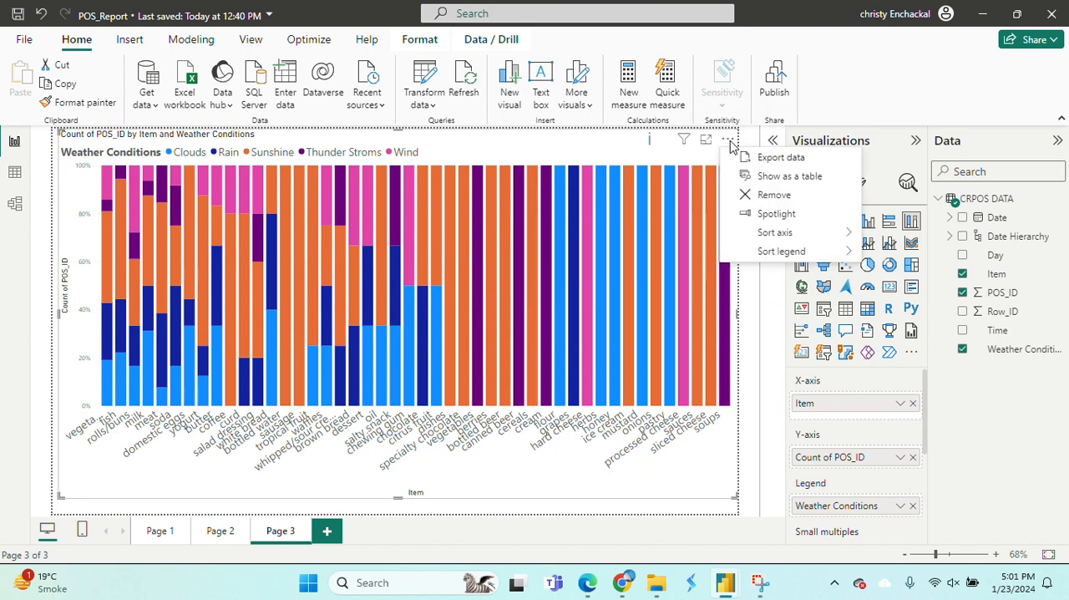
click(762, 178)
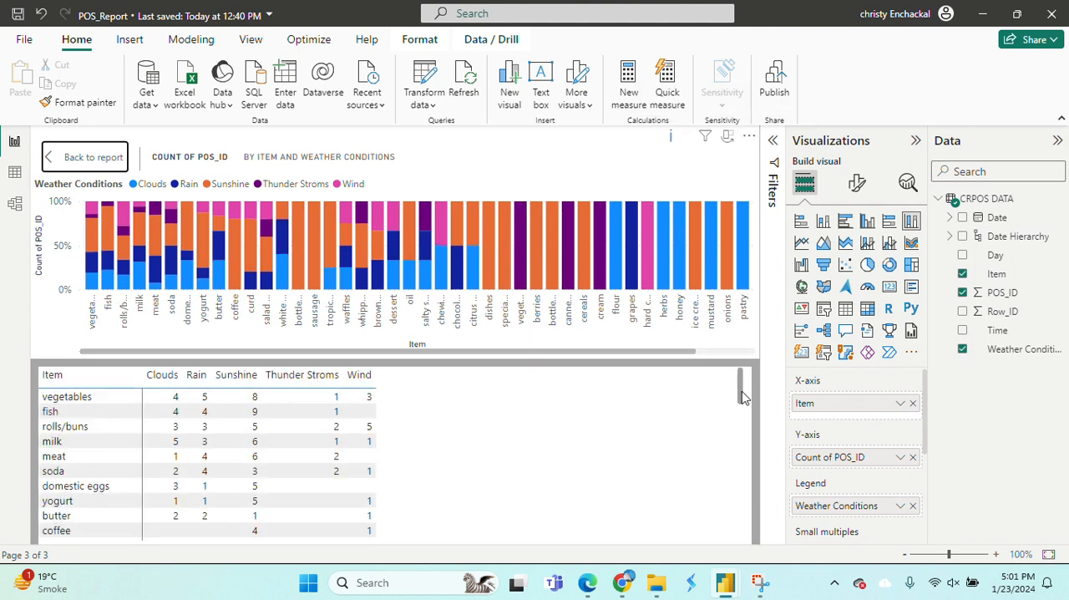
drag(743, 397, 747, 368)
Change the visual back to a stacked bar chart after comparing it with a stacked column chart, and return to the report.
click(800, 221)
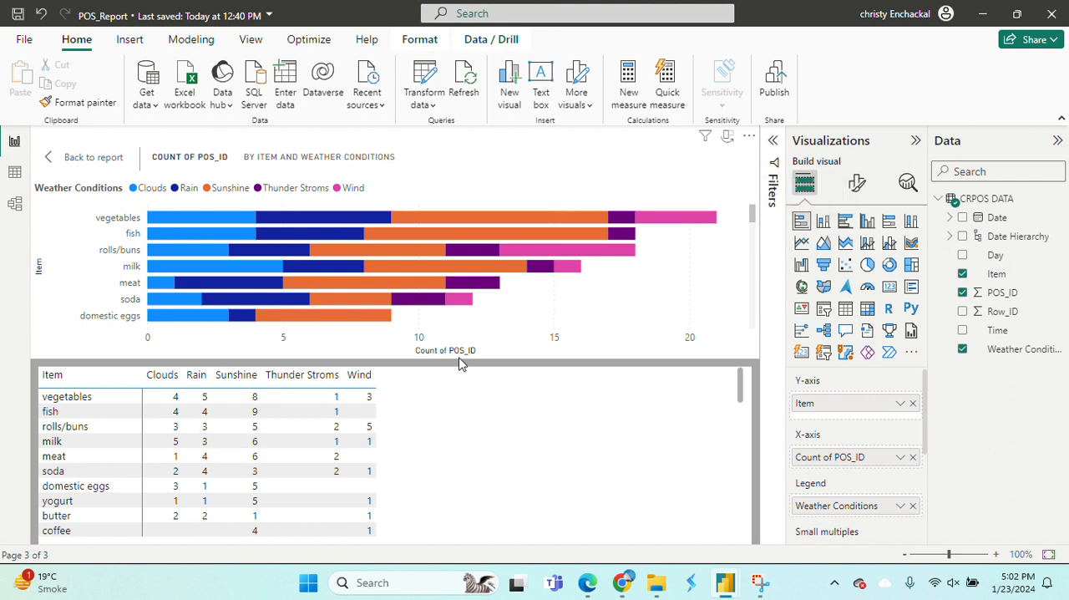
click(821, 224)
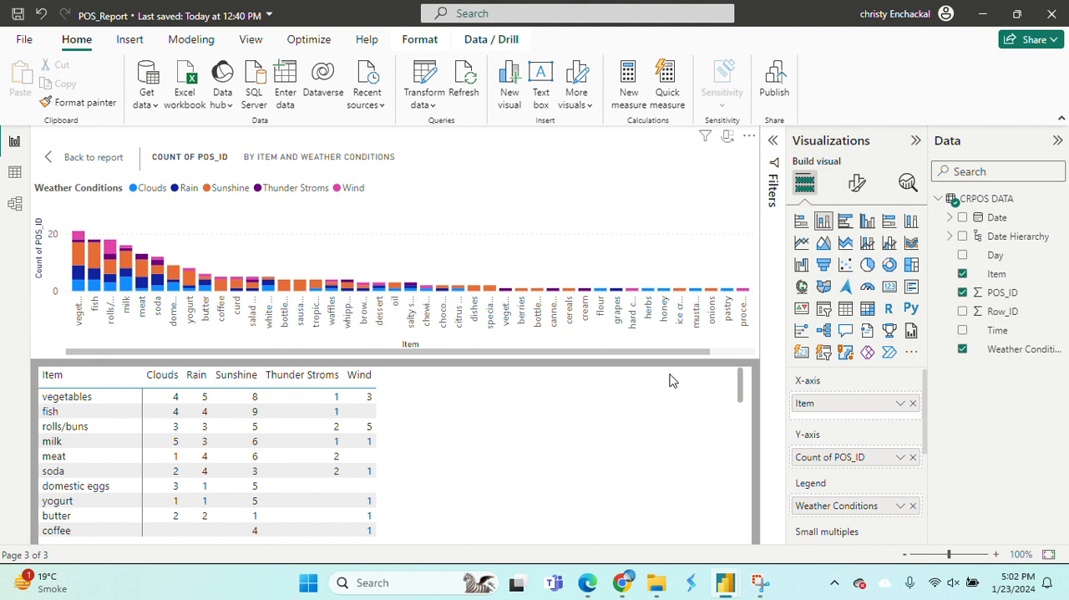
click(802, 224)
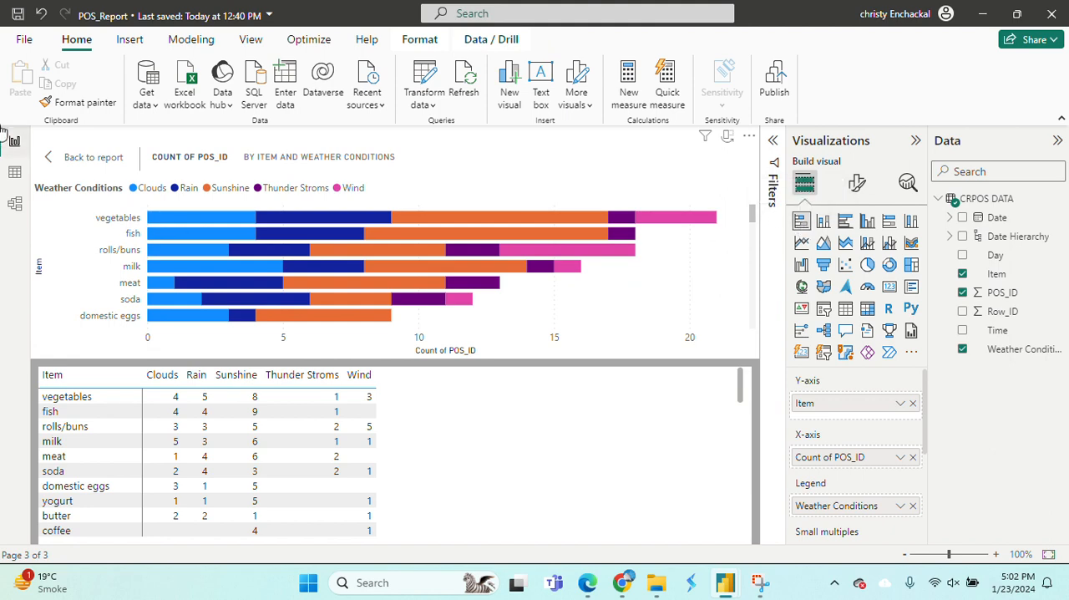
click(71, 167)
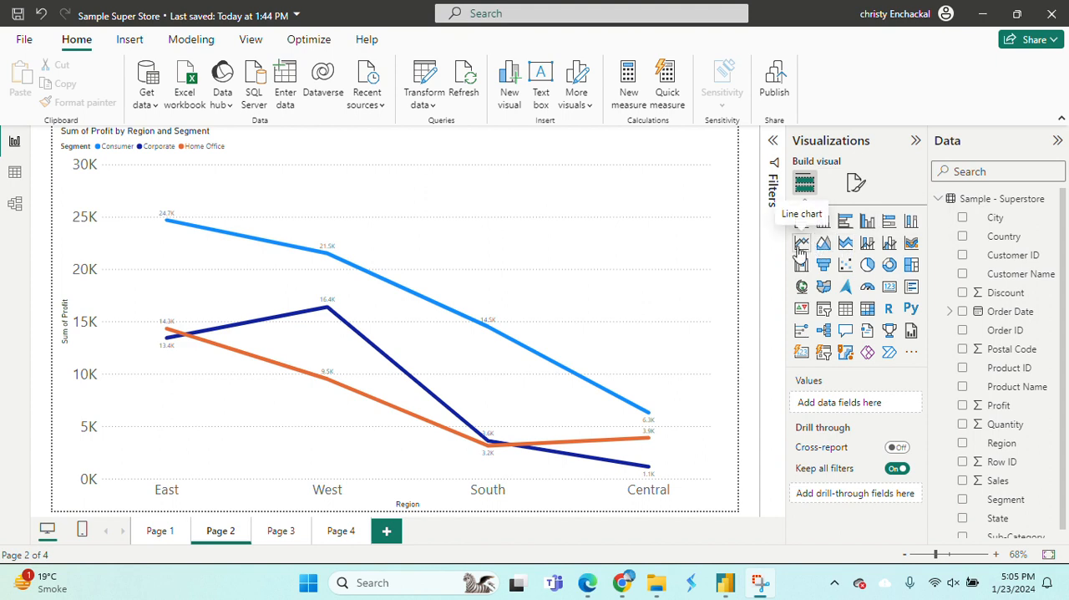
Open the blank Page 4 of the Sample Super Store report and review the fields of the Sample - Superstore table.
mouse_move(639, 349)
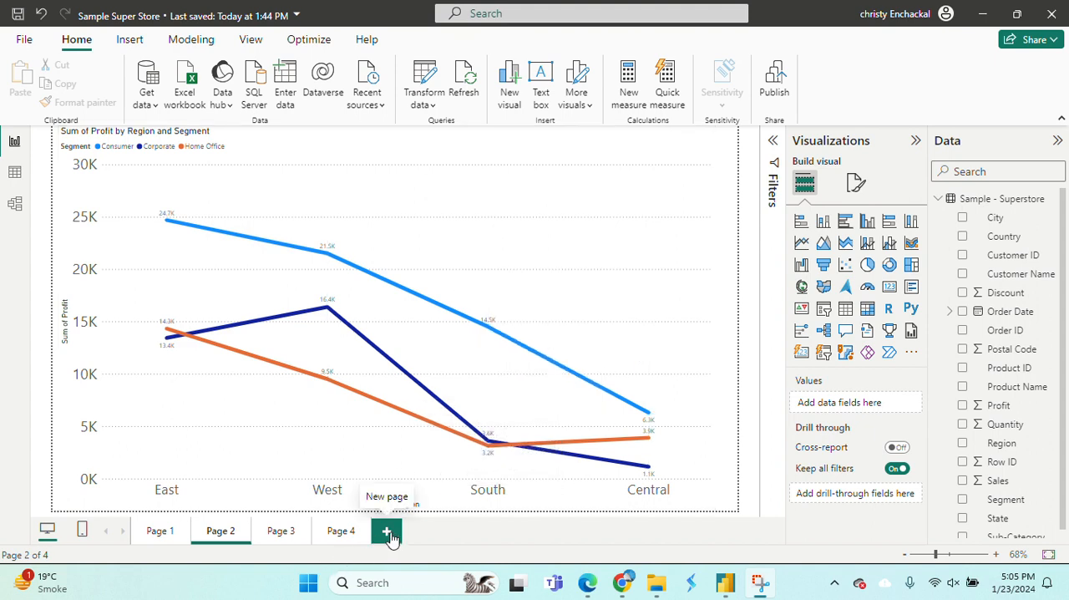
click(342, 533)
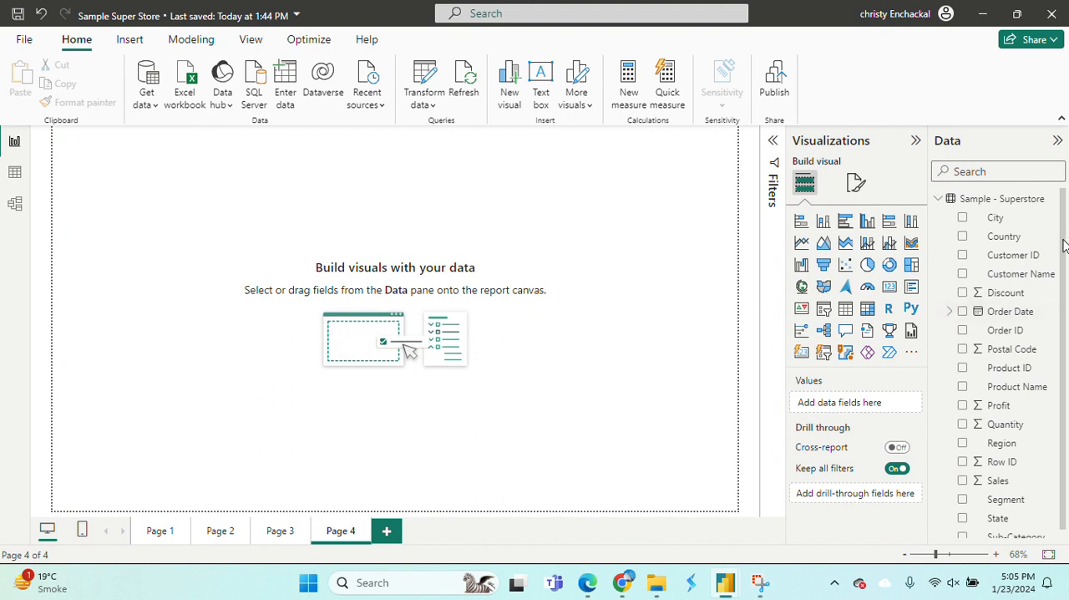
scroll(1066, 259, down, 1)
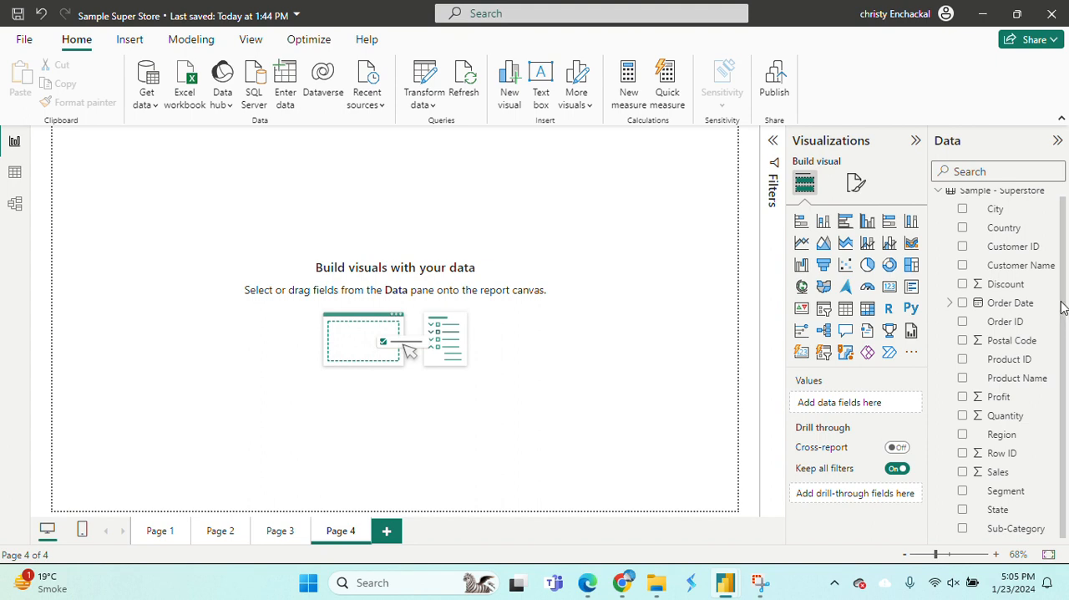
scroll(1063, 251, up, 1)
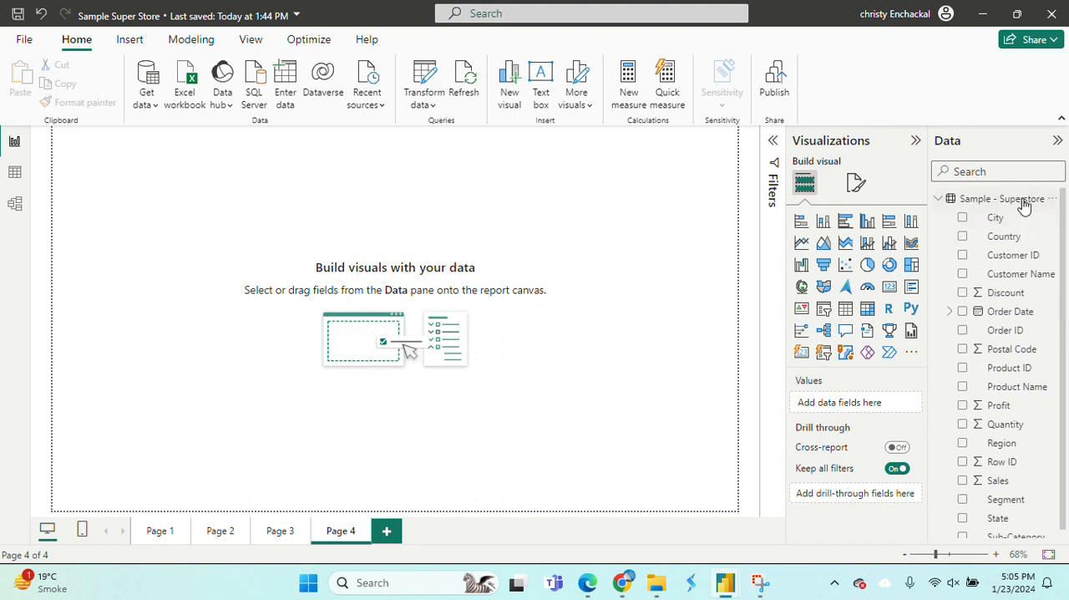
mouse_move(1024, 207)
mouse_move(1064, 234)
mouse_down()
mouse_move(1065, 263)
mouse_move(1062, 230)
mouse_up()
drag(1064, 444, 1065, 482)
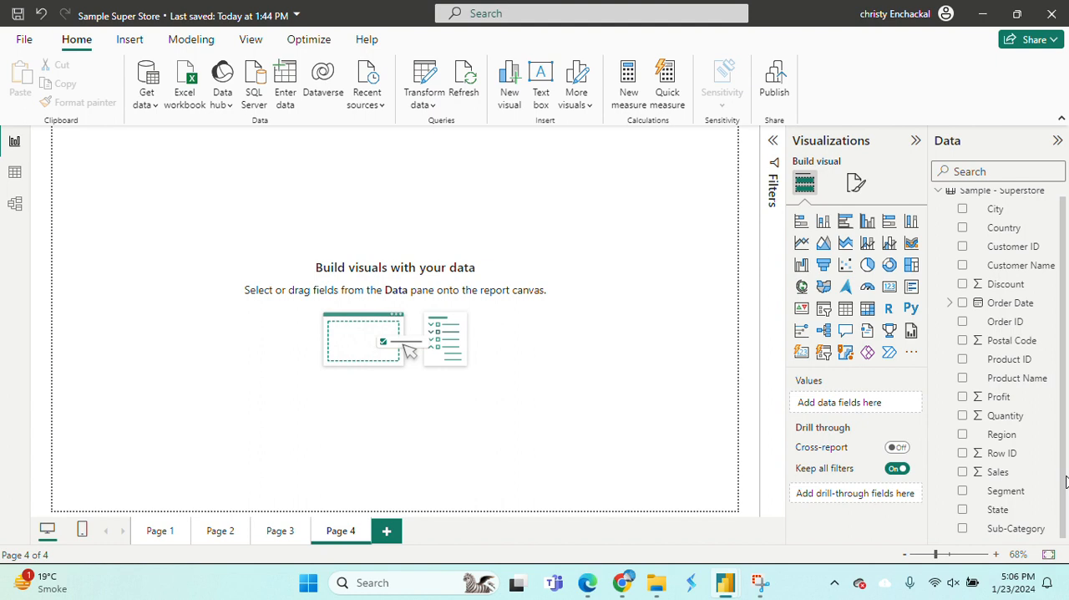
Add an enlarged line chart to Page 4 with Region on the X-axis and Profit on the Y-axis.
click(802, 243)
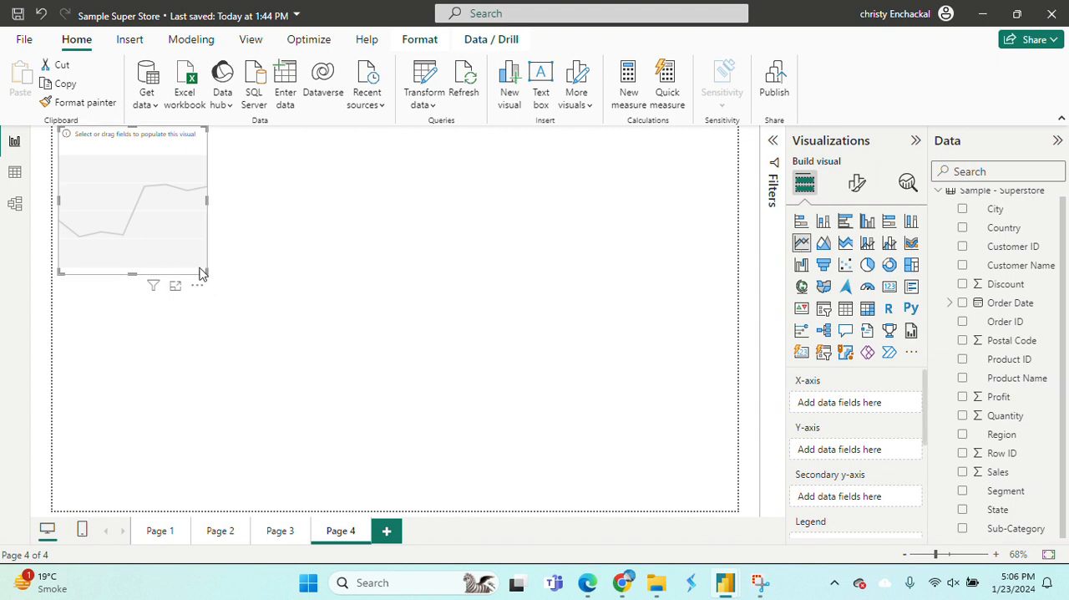
drag(205, 269, 534, 407)
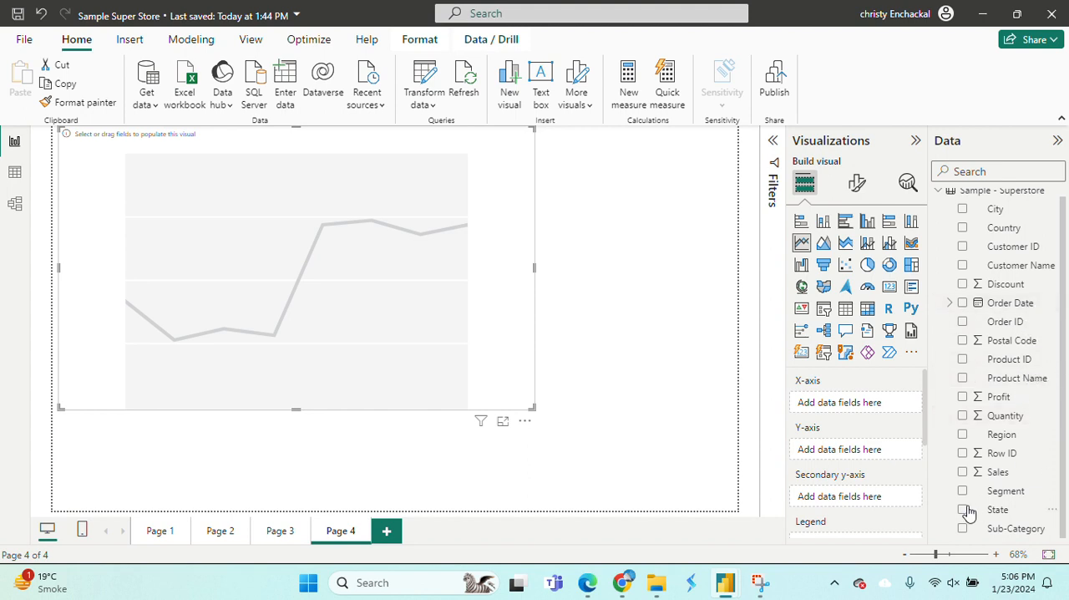
click(962, 434)
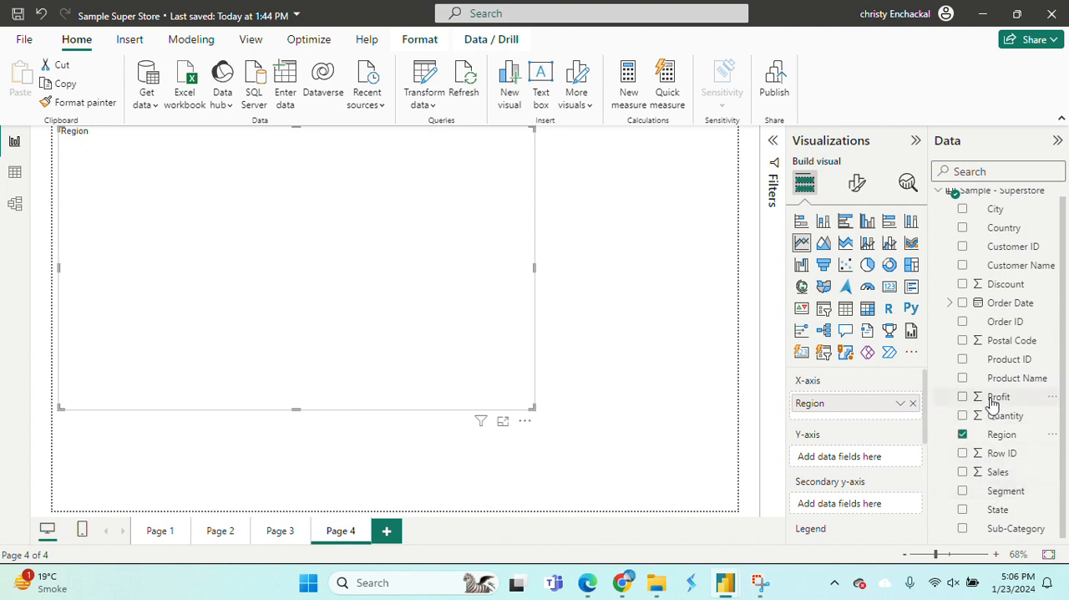
click(964, 397)
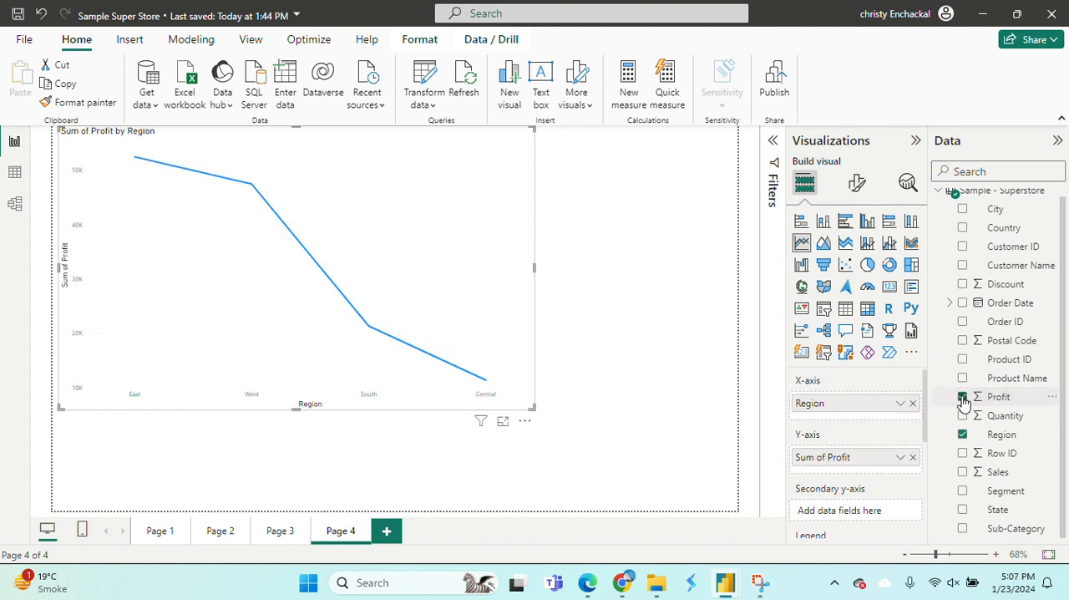
mouse_move(272, 235)
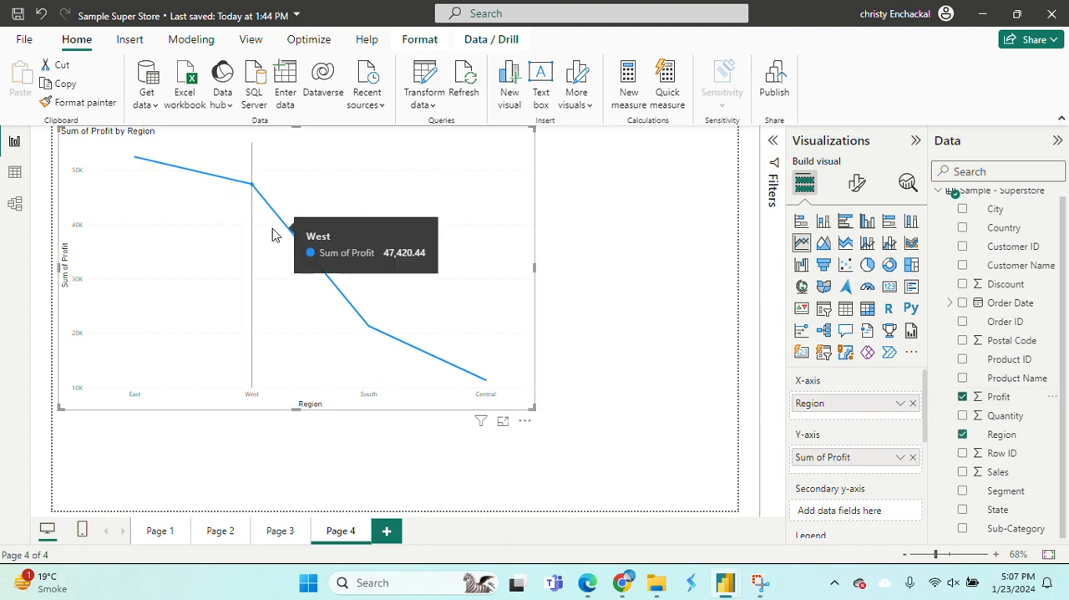
mouse_move(167, 205)
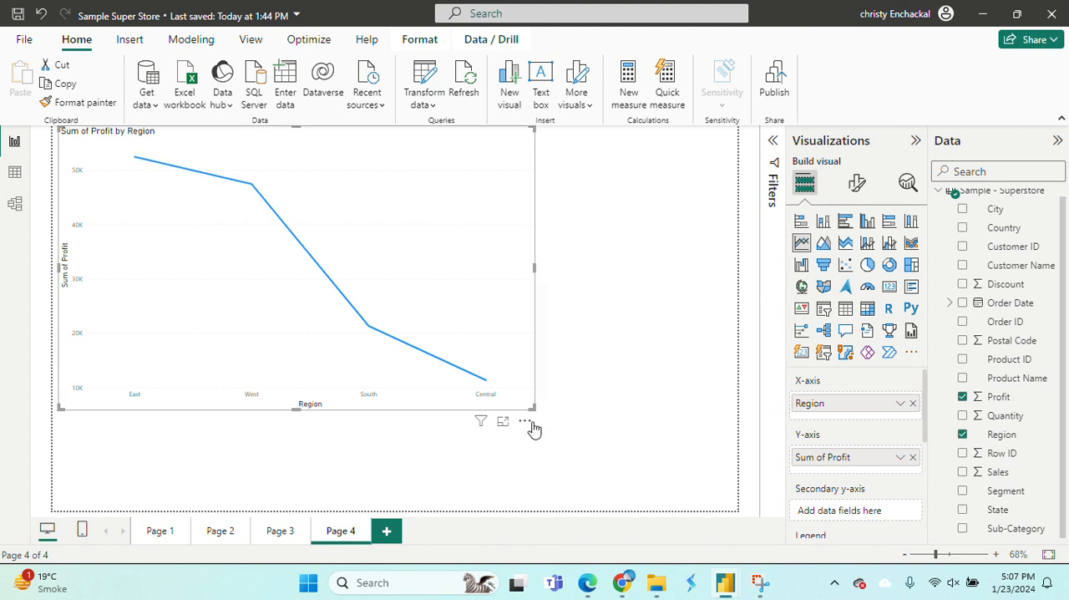
Enlarge the line chart to fill most of the page and split its profit line by Segment in the legend.
drag(532, 407, 677, 460)
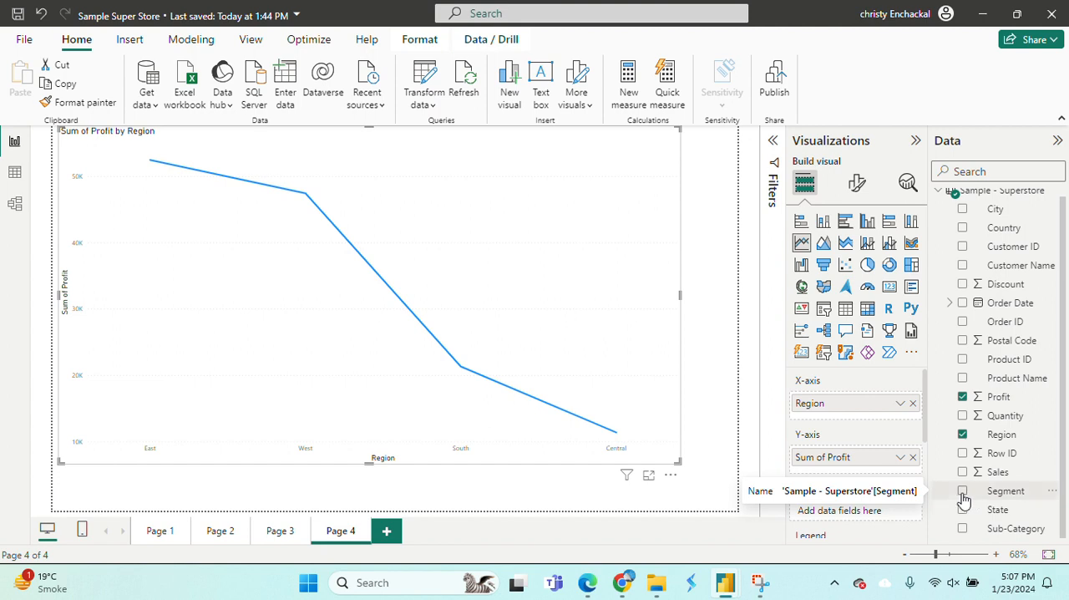
click(963, 492)
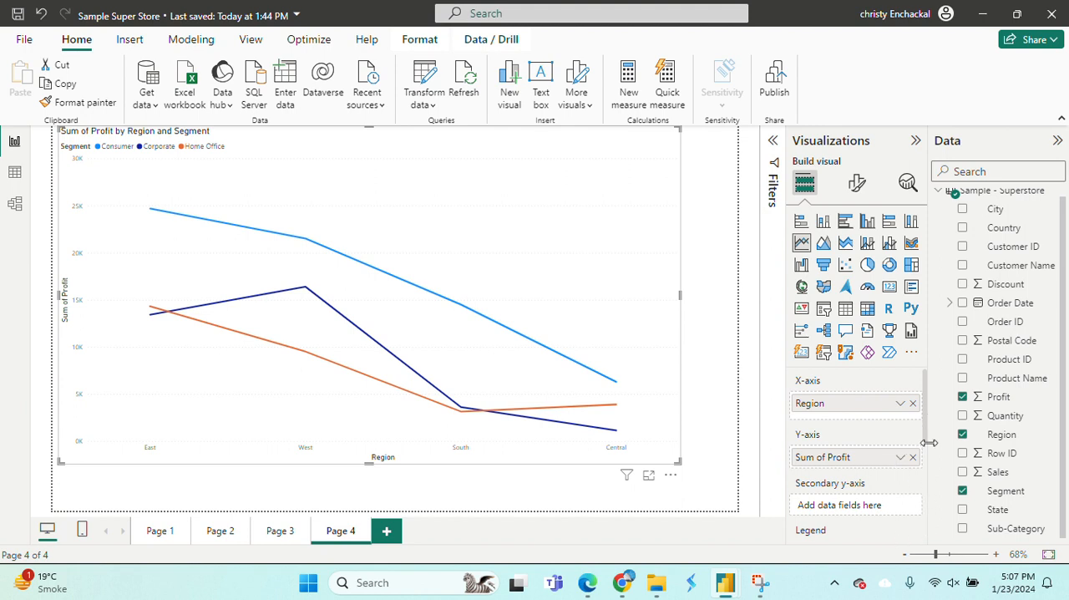
scroll(925, 446, down, 5)
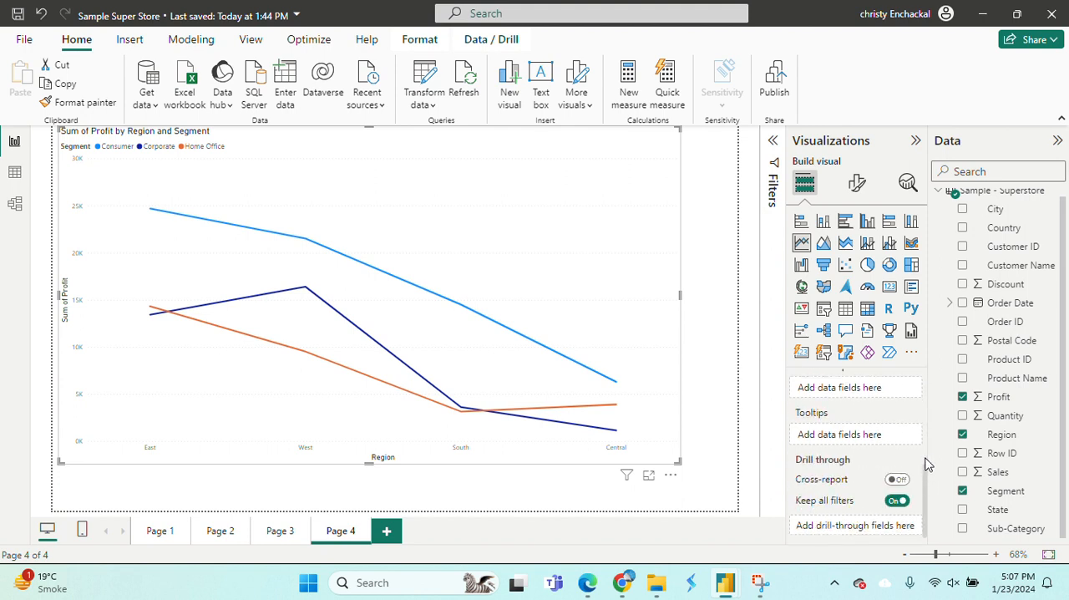
drag(926, 470, 927, 427)
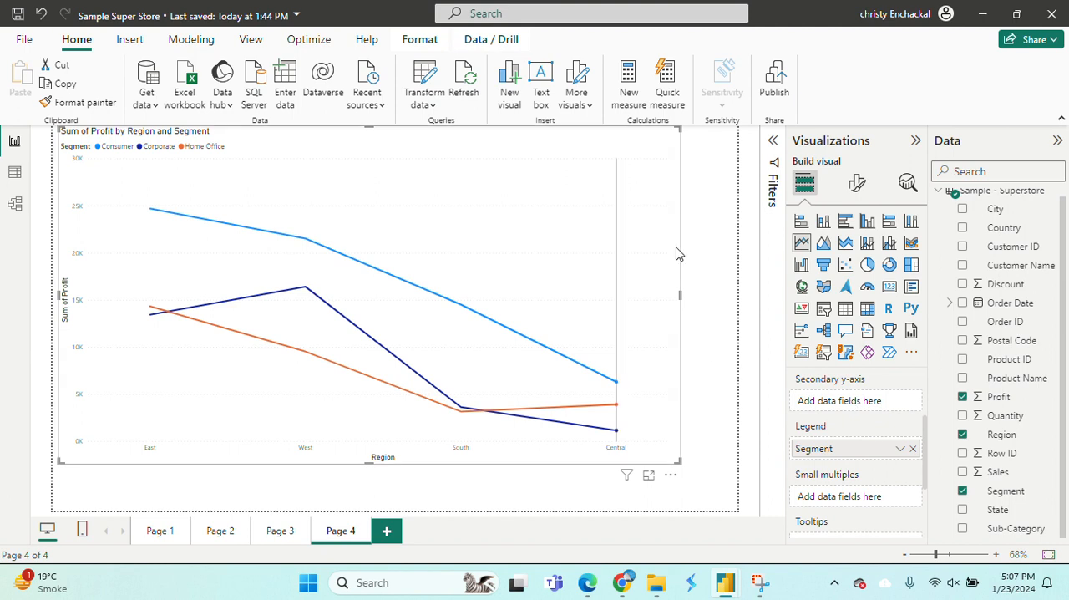
Compare the Page 4 line chart's data table without and with Segment in the legend, and return to the report.
click(913, 449)
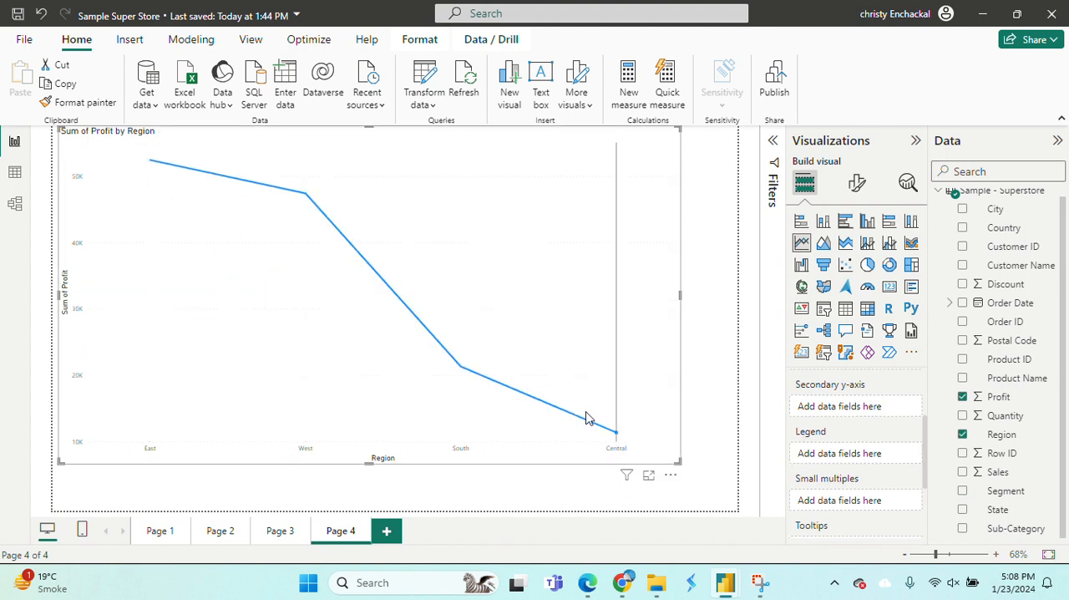
click(671, 481)
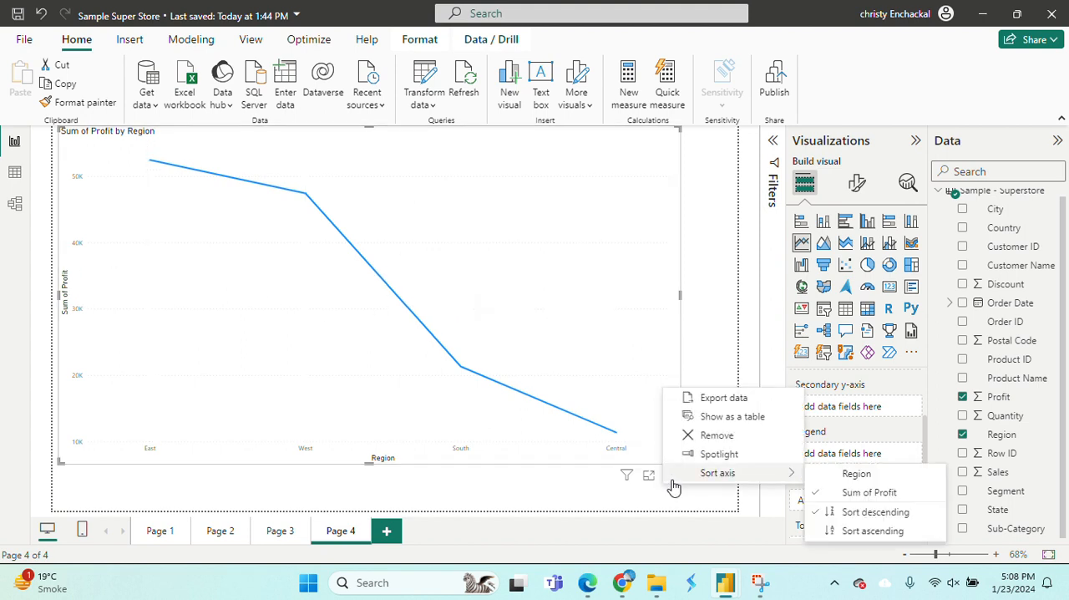
click(732, 416)
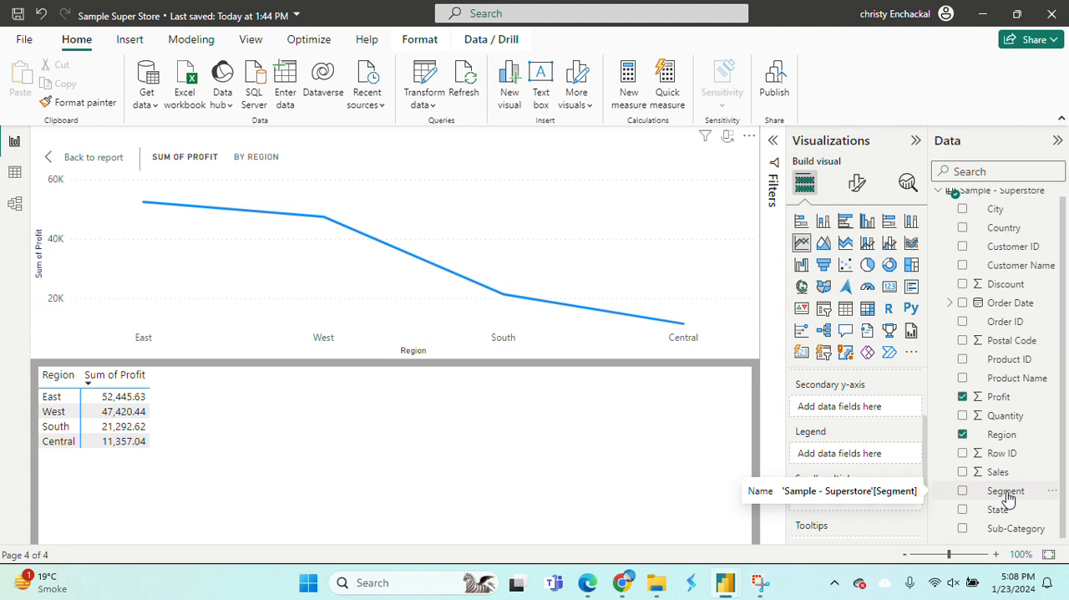
drag(1008, 497, 869, 461)
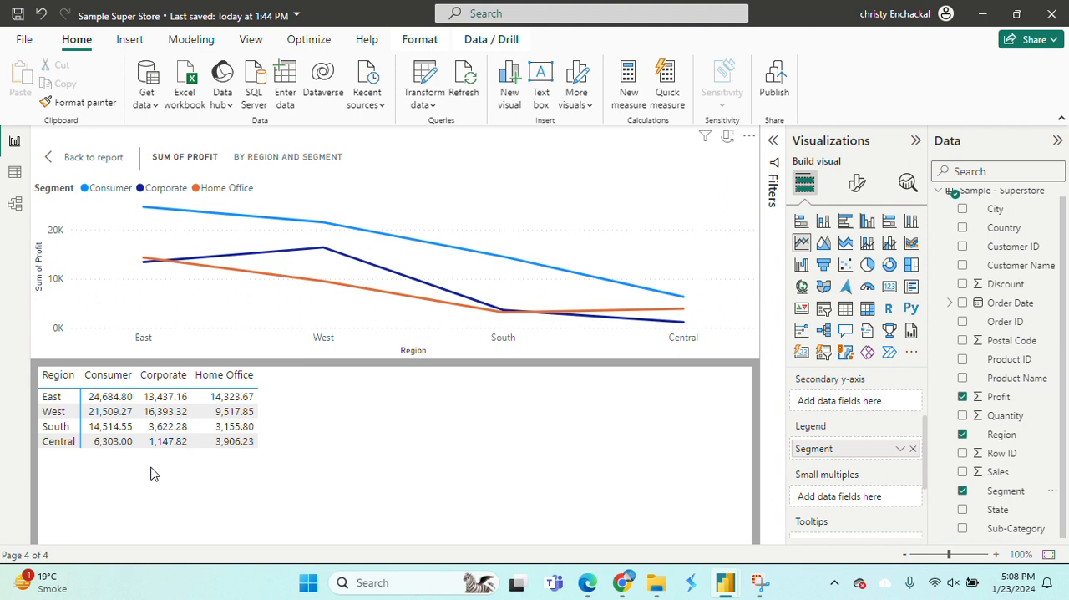
click(94, 157)
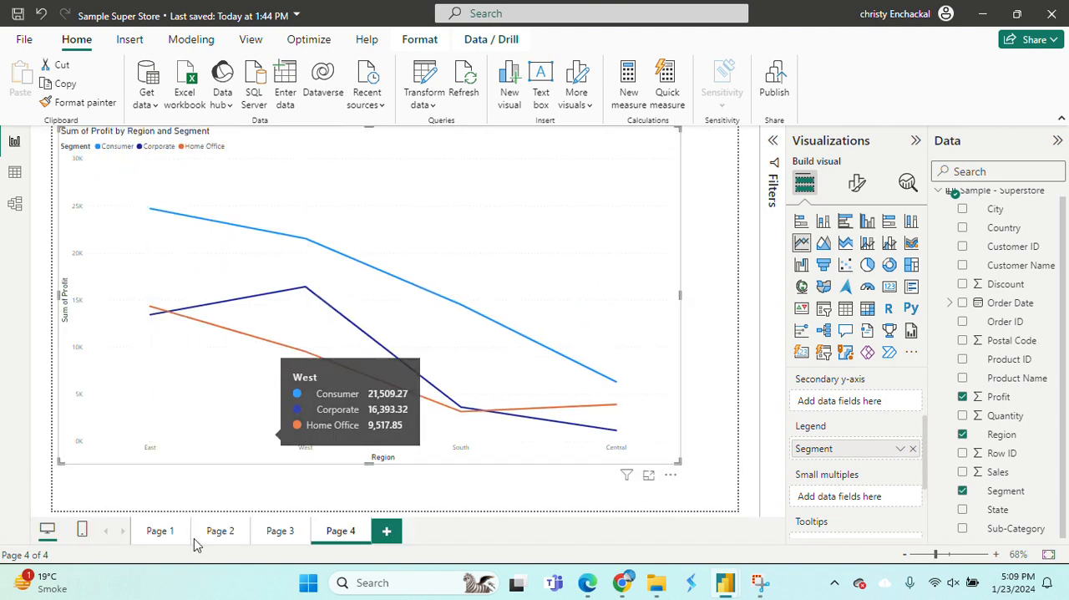
Open Page 2 and examine the profit values per segment for each region on its line chart.
click(220, 532)
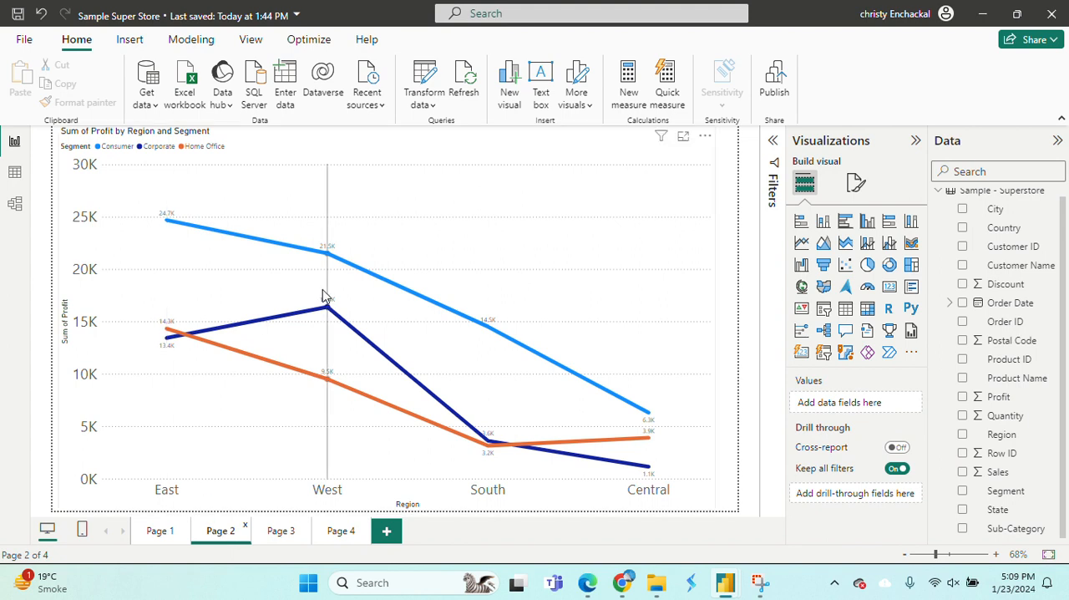
mouse_move(524, 316)
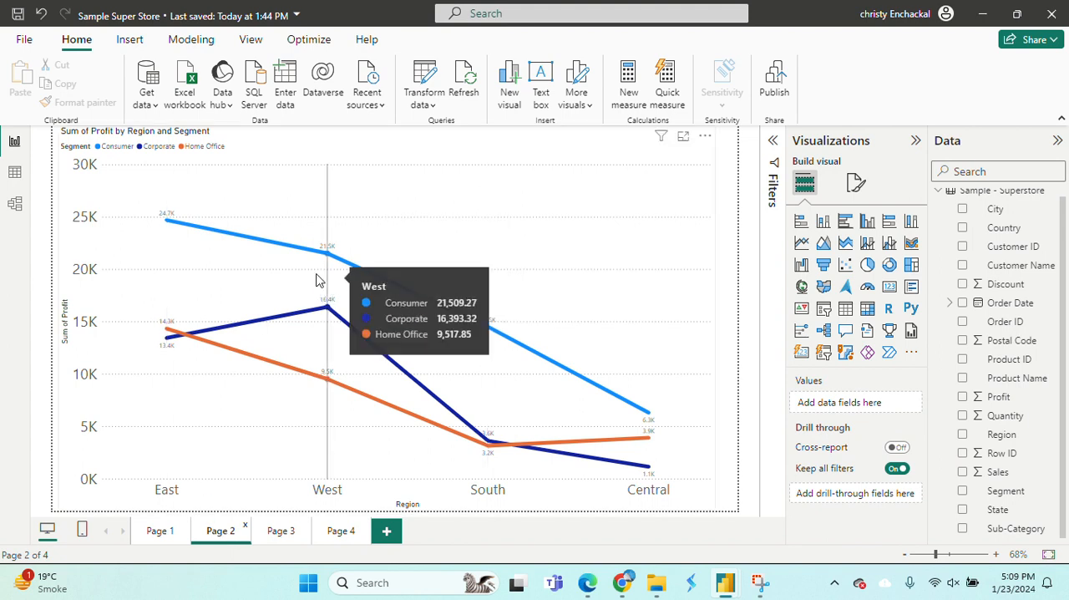
mouse_move(176, 271)
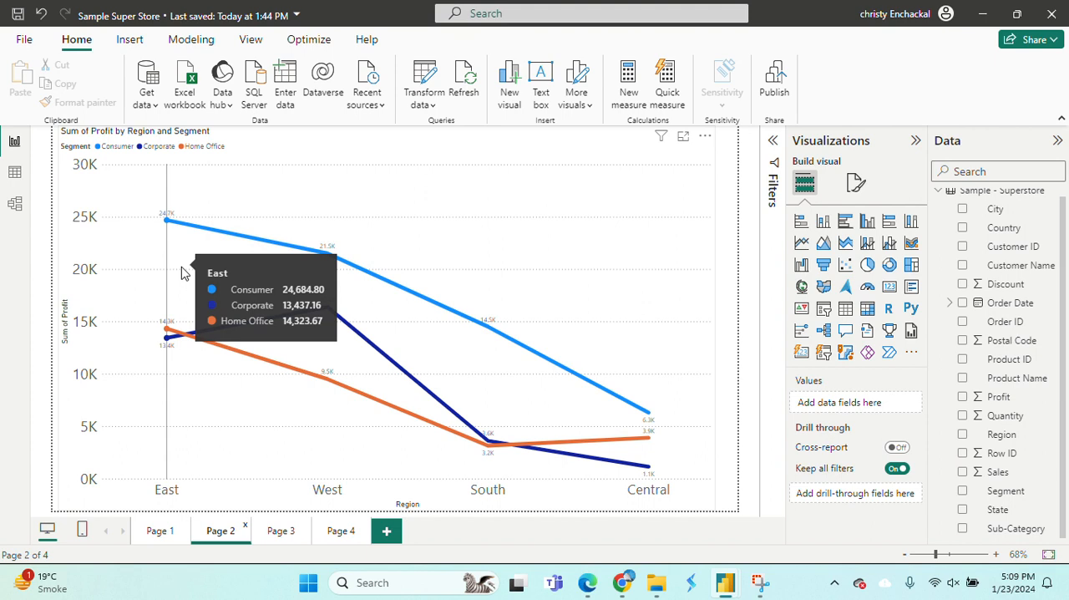
mouse_move(433, 359)
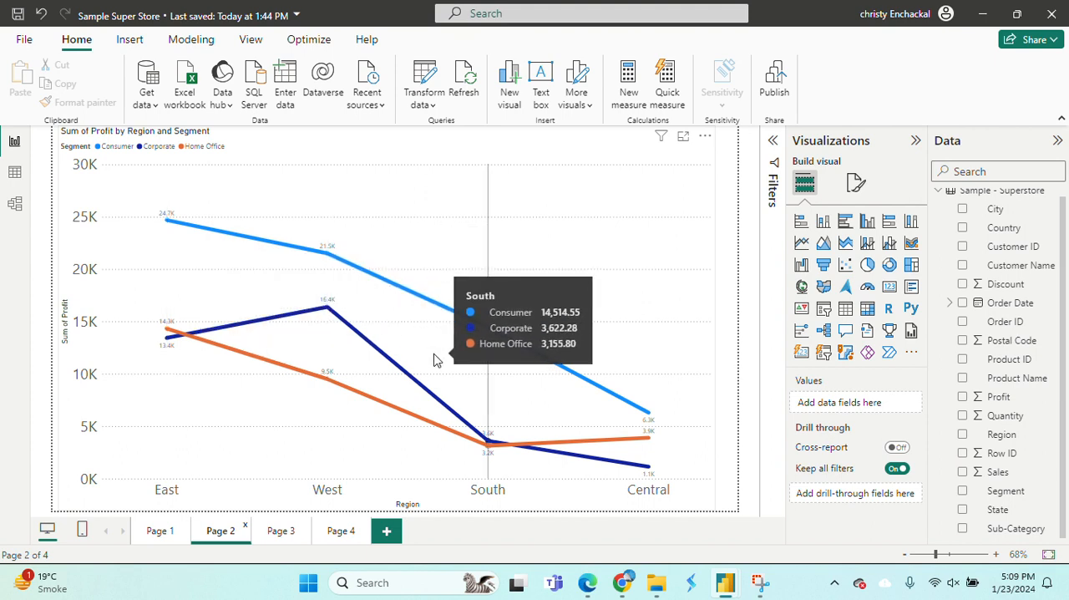
mouse_move(615, 413)
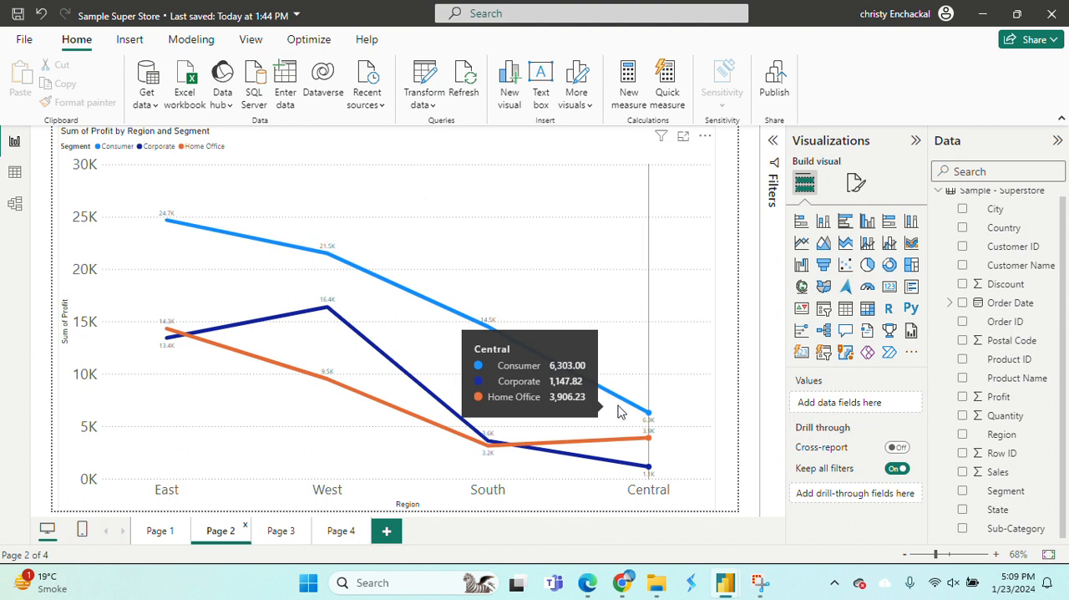
Change the Page 2 line chart of profit by region and segment to an area chart, comparing both chart types.
click(824, 242)
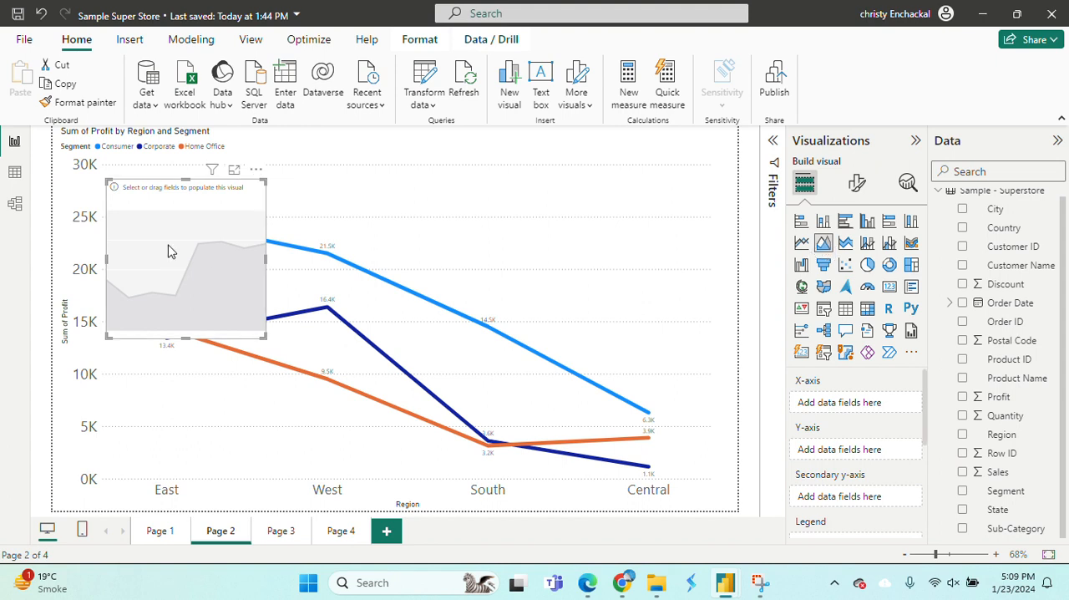
key(Delete)
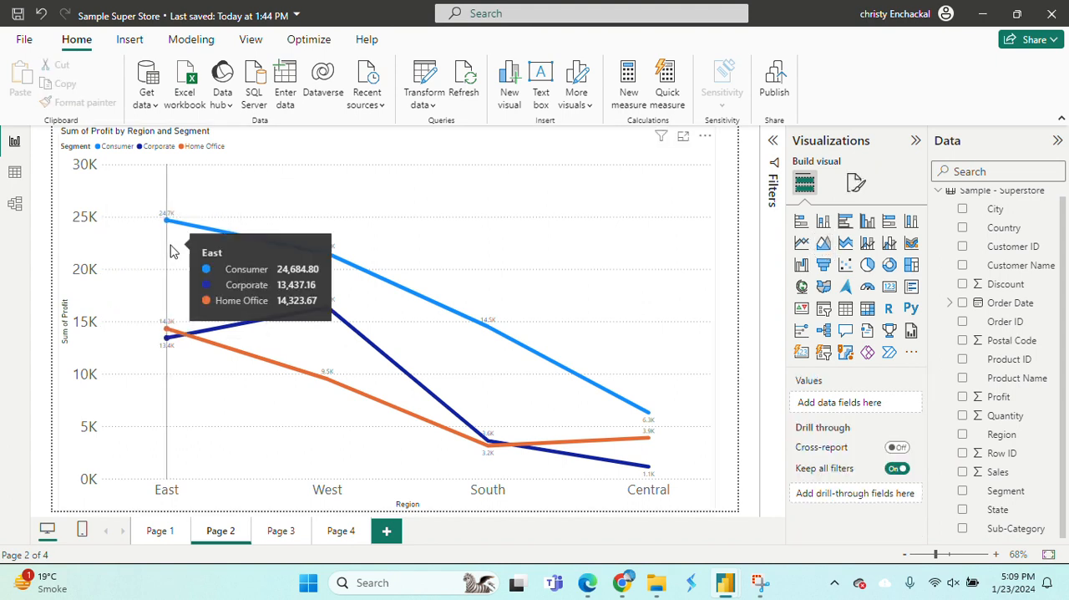
click(609, 282)
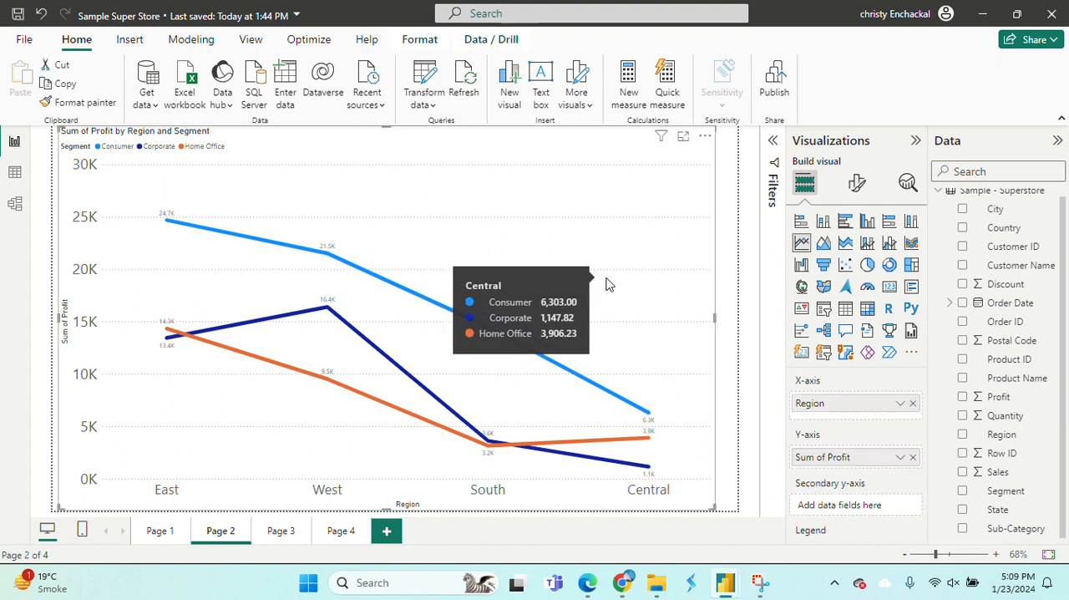
click(824, 242)
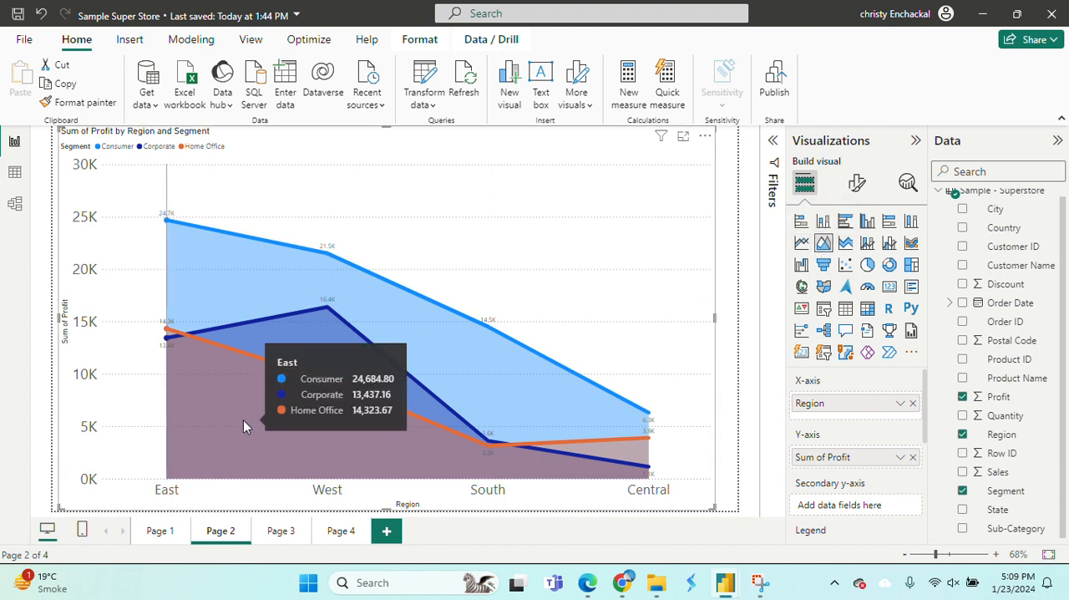
mouse_move(293, 351)
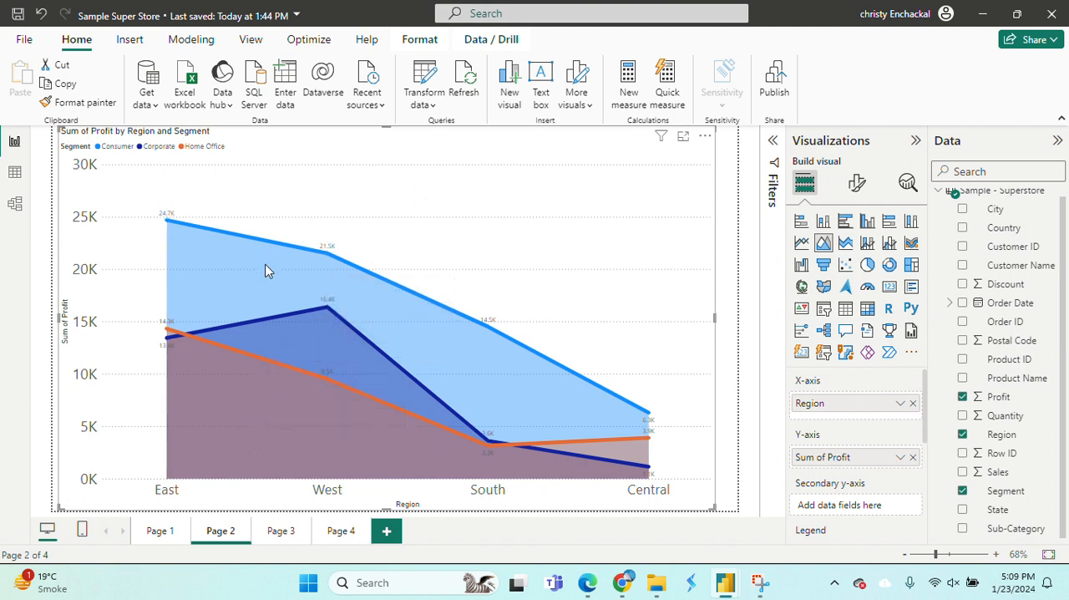
mouse_move(421, 315)
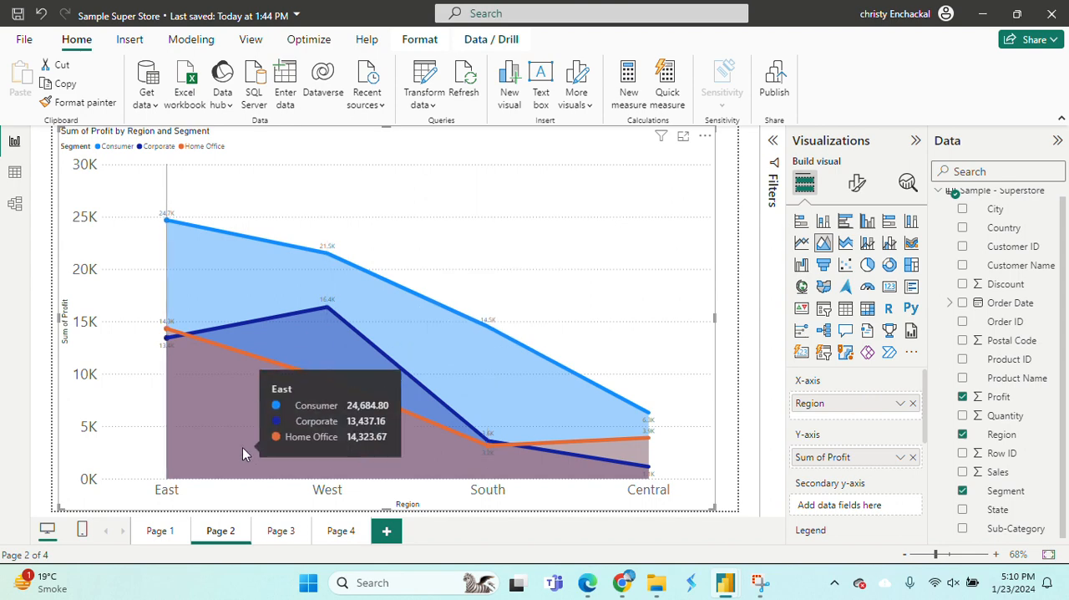
click(802, 243)
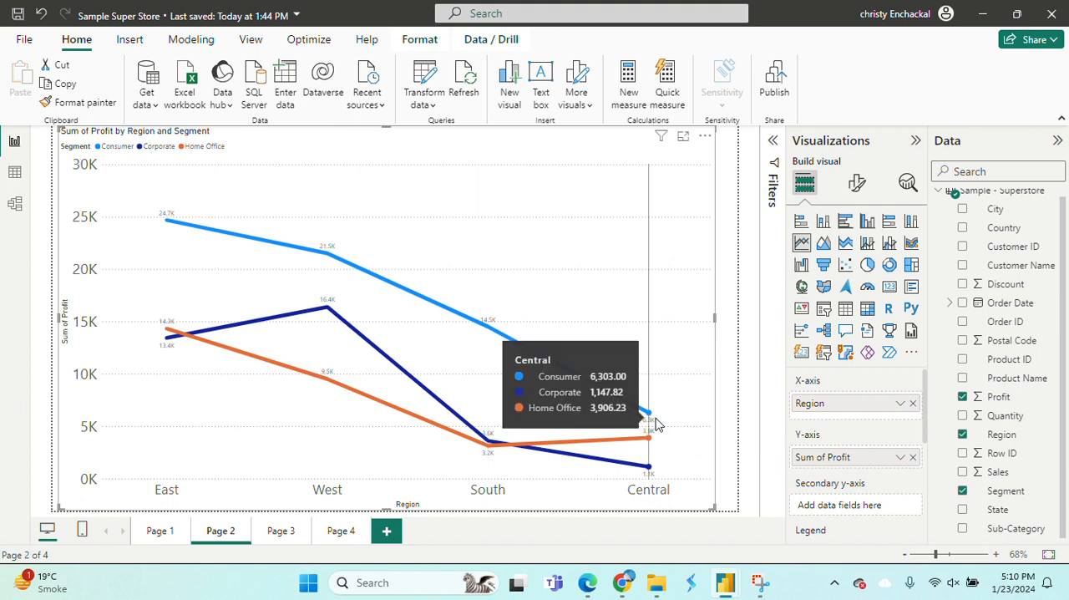
click(824, 244)
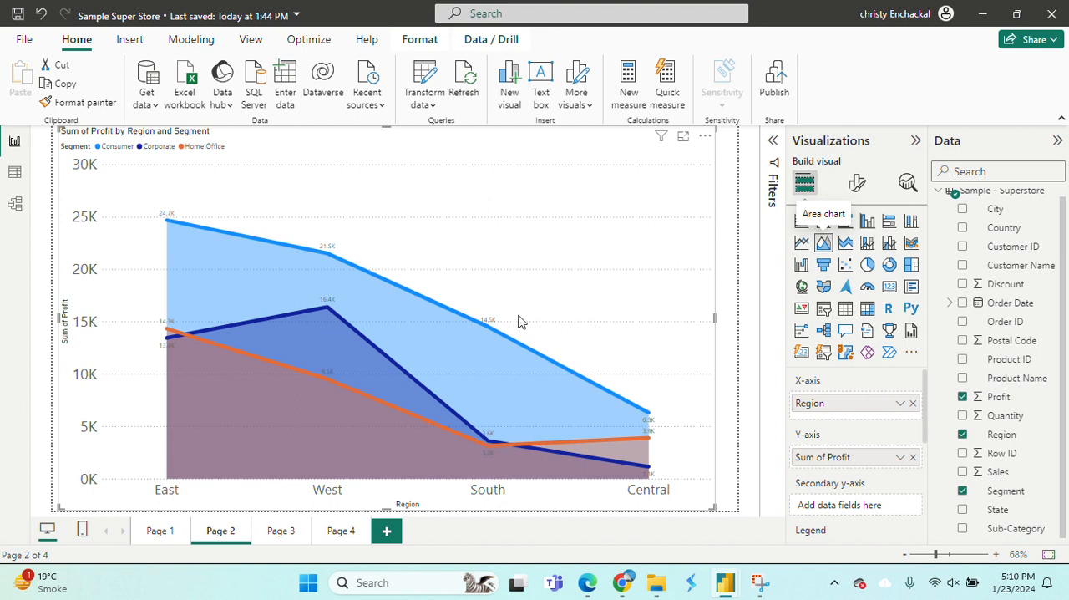
mouse_move(471, 377)
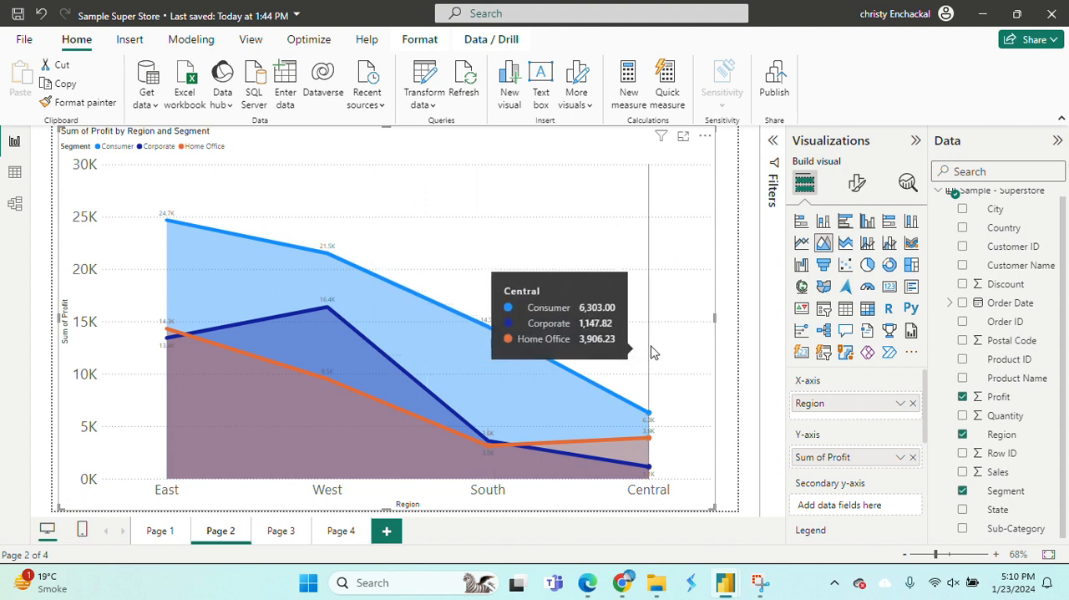
Switch the visual between area chart and stacked area chart, ending on the stacked version, to compare how each shows profit.
click(846, 243)
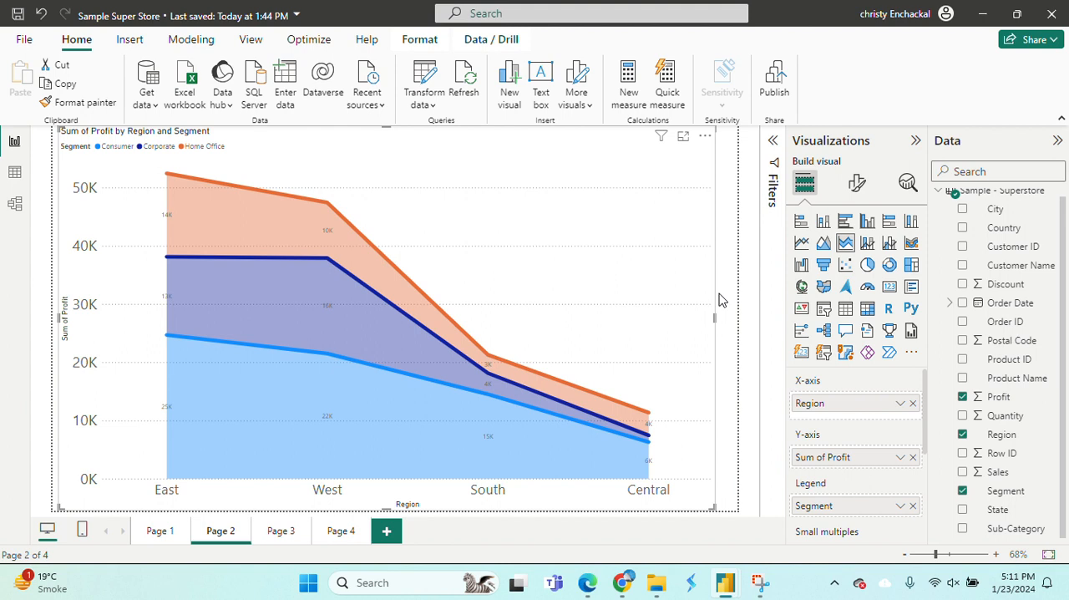
click(824, 243)
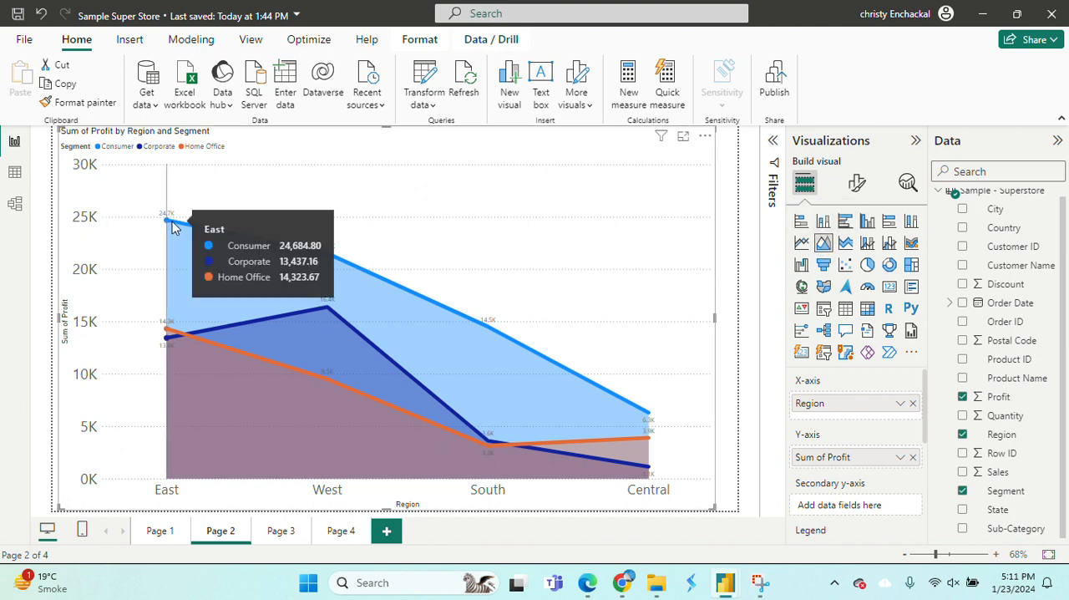
click(846, 244)
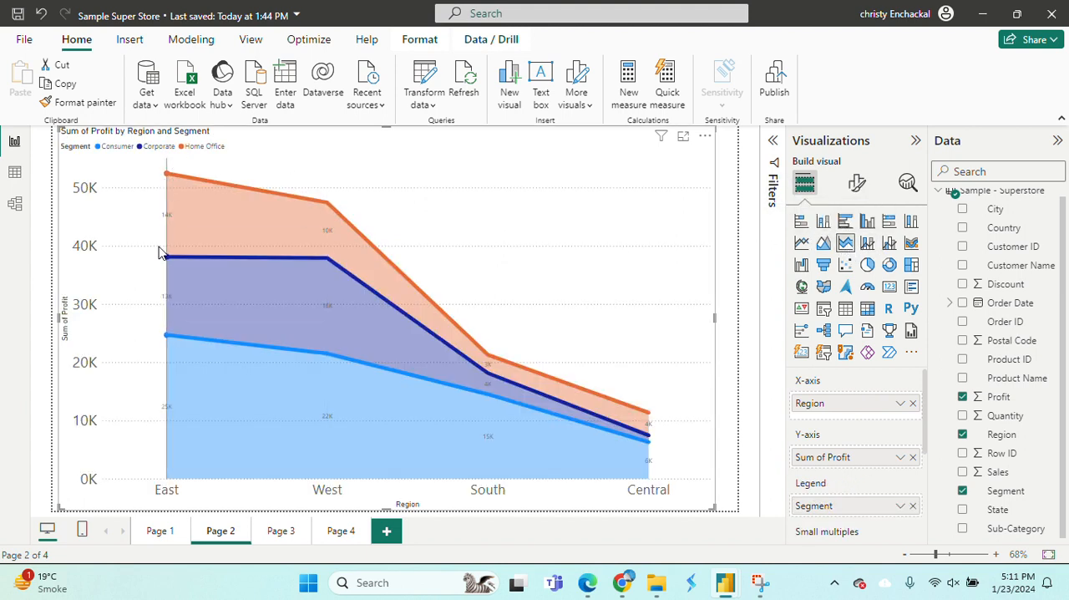
mouse_move(163, 249)
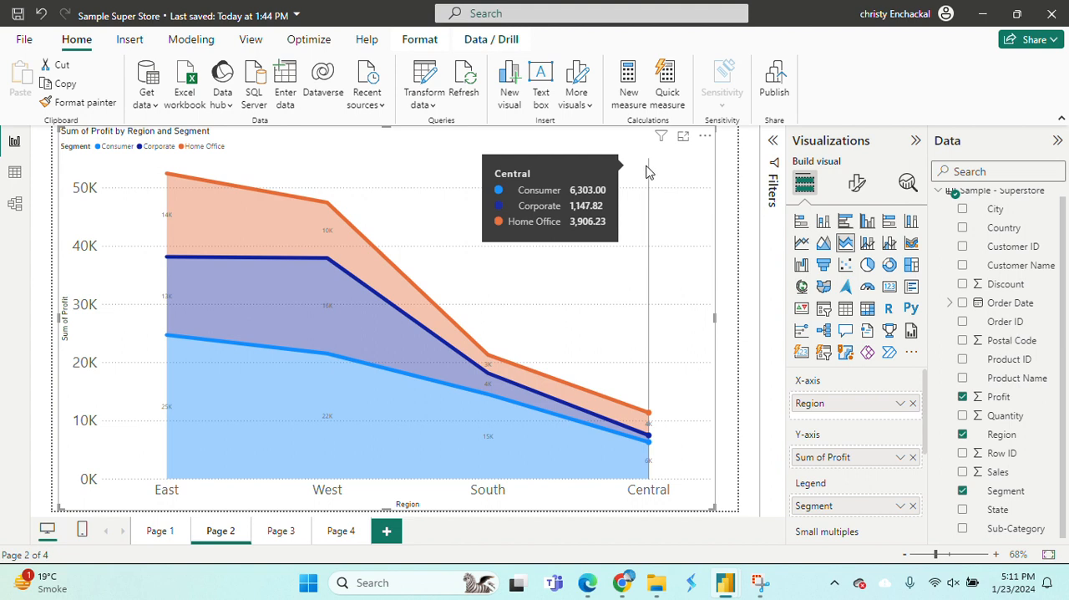
Change the visual back to an area chart while showing its data as a table, and return to the report.
click(706, 139)
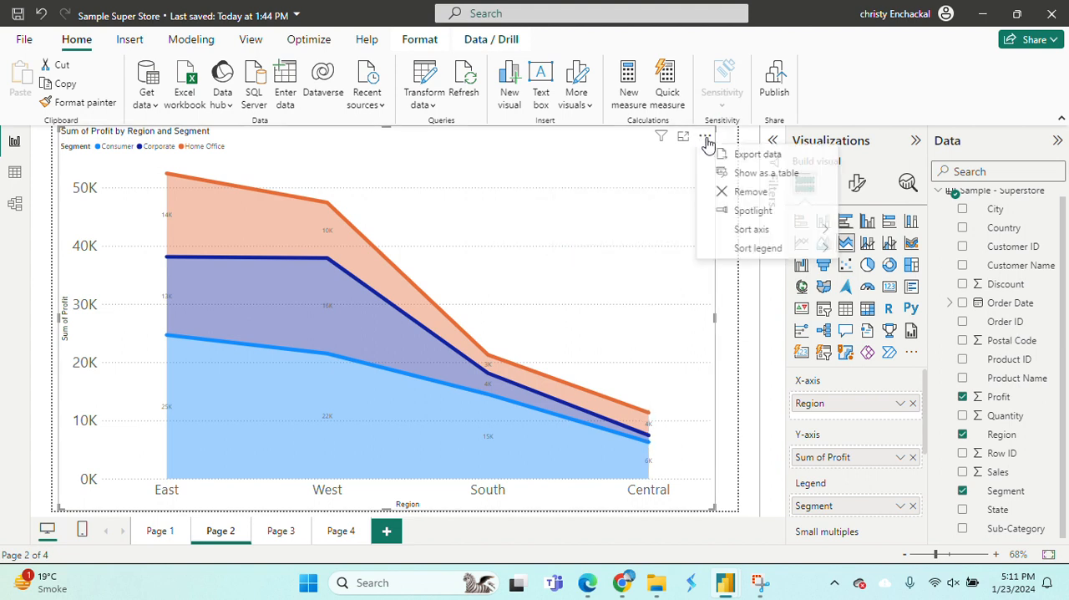
click(749, 174)
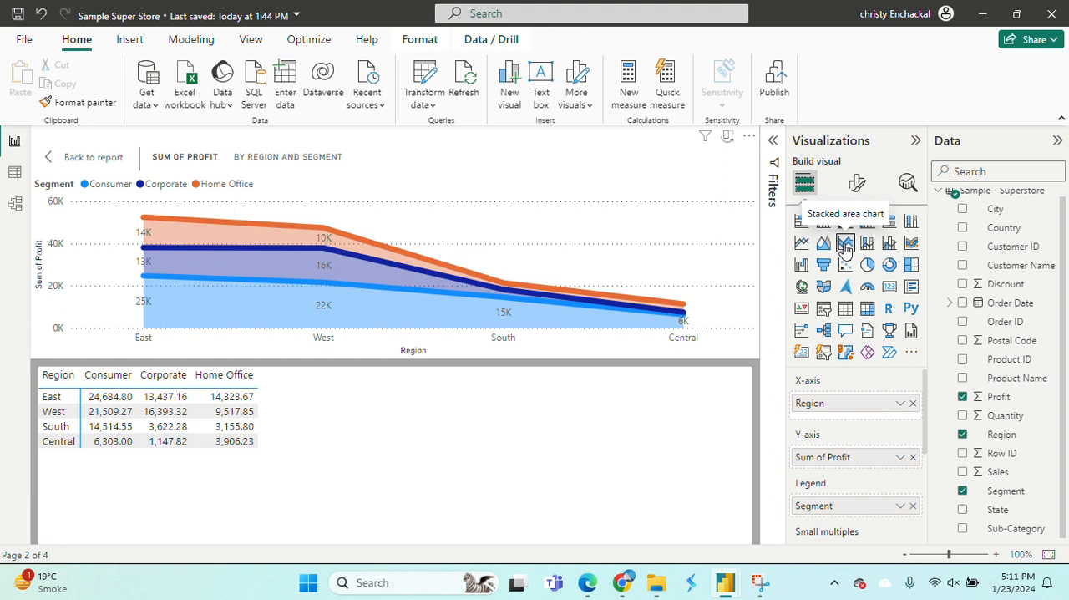
click(823, 243)
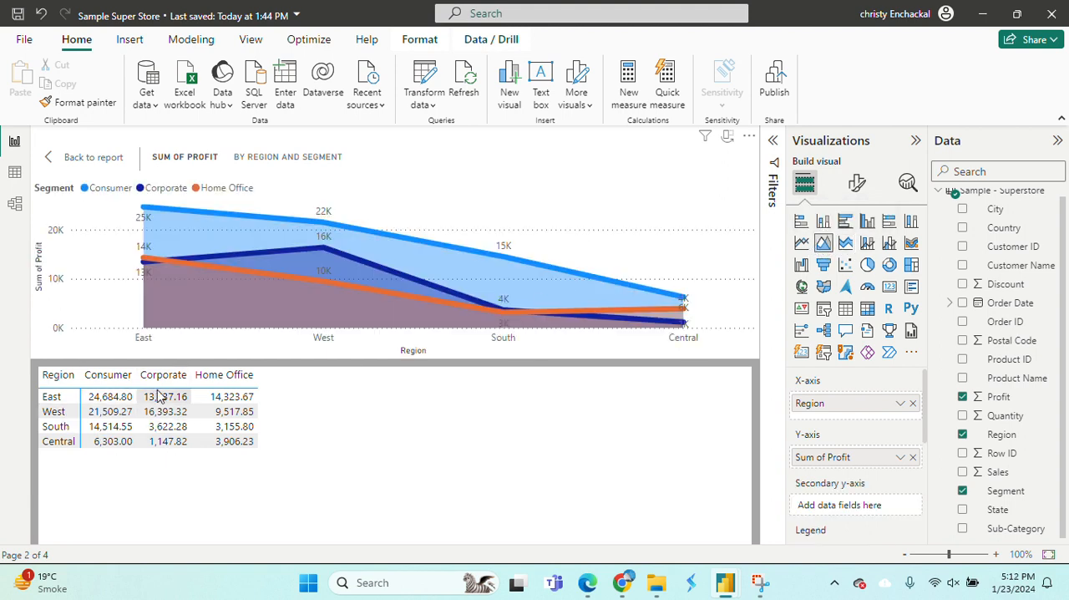
mouse_move(407, 299)
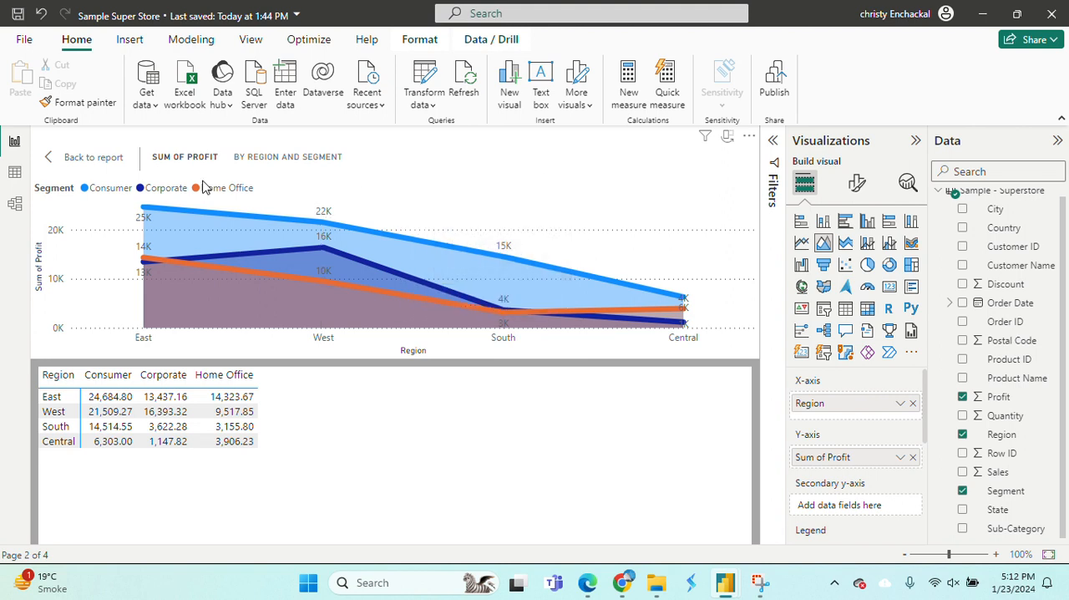
click(94, 157)
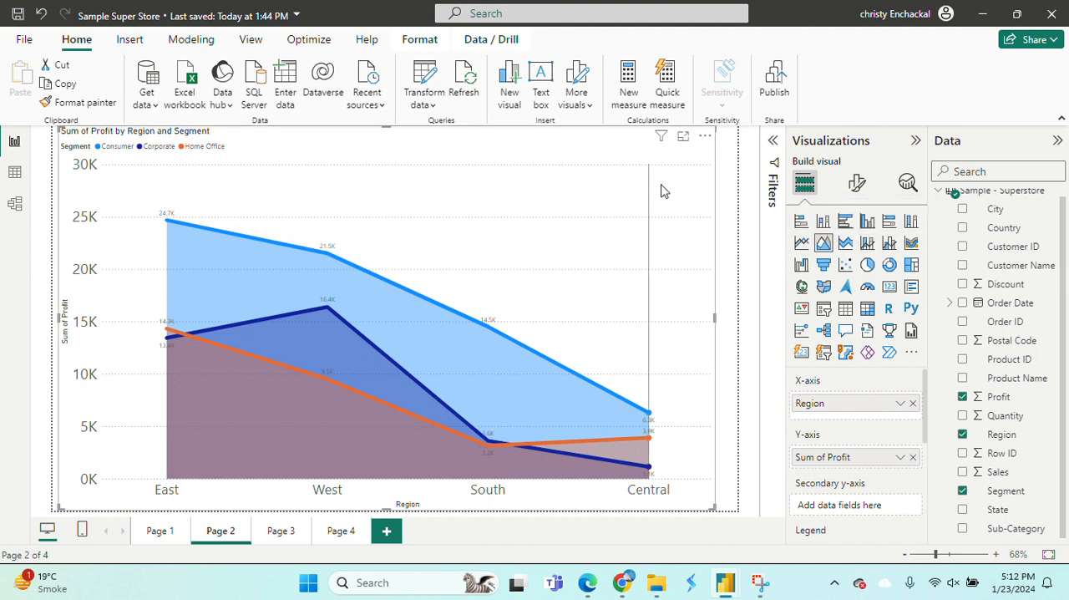
Add a line and stacked column chart to the blank Page 5 and enlarge it to about two thirds of the page width.
click(868, 244)
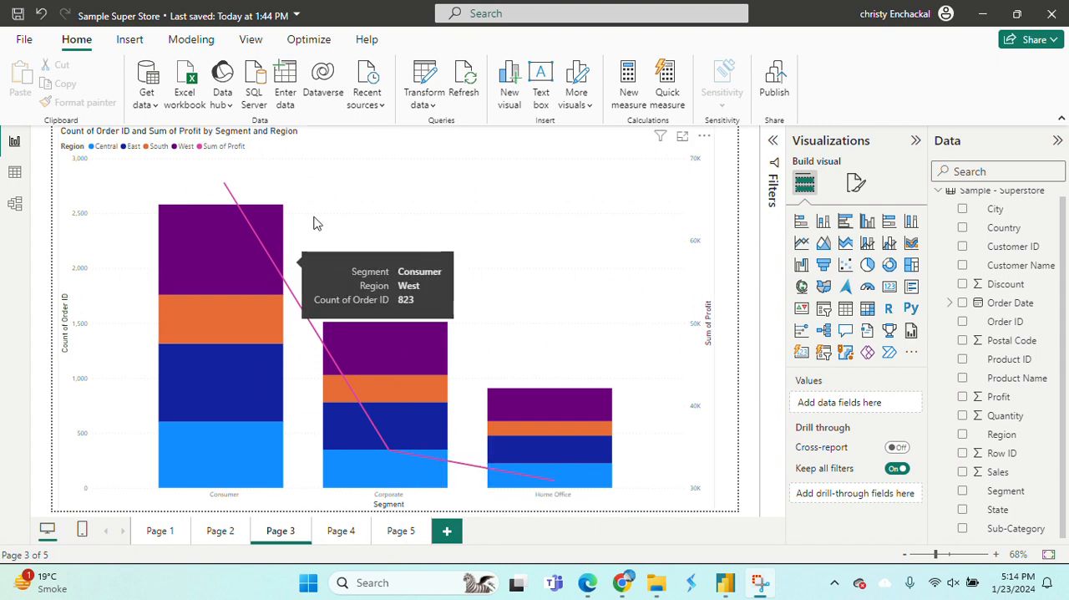
click(401, 533)
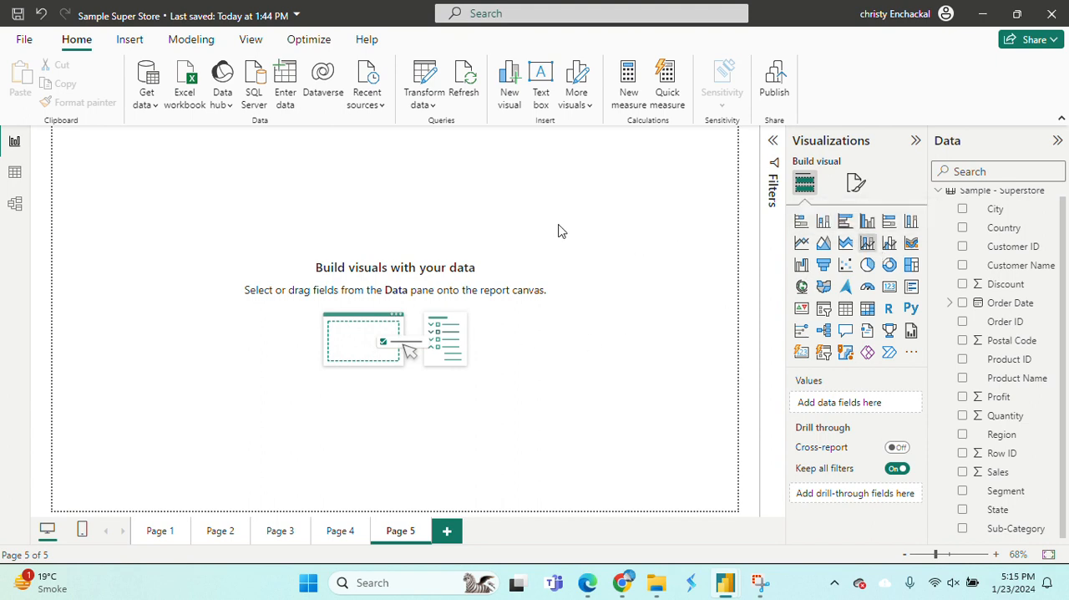
click(868, 242)
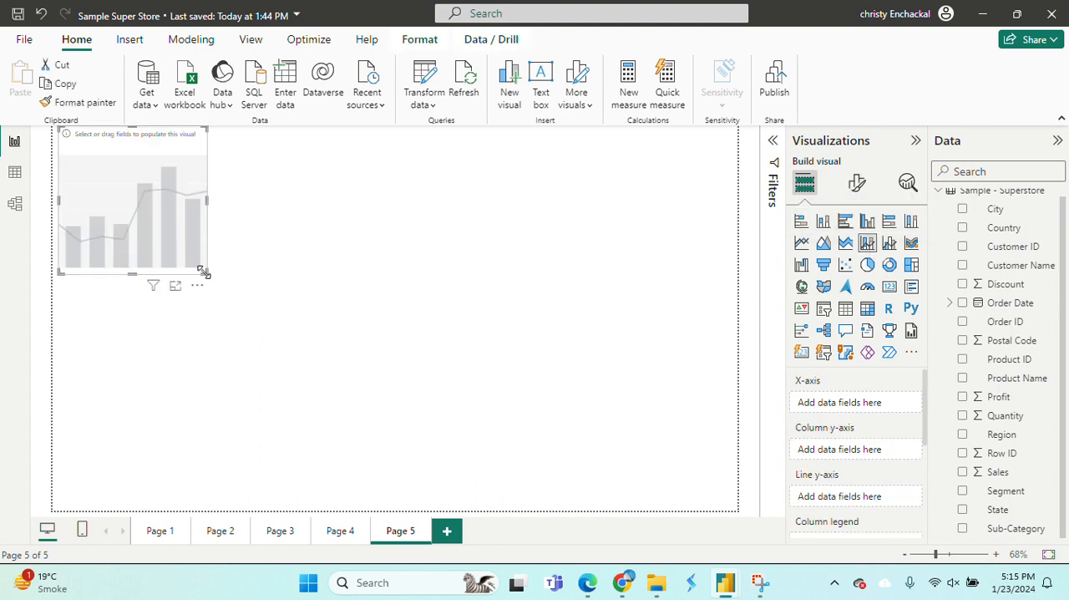
drag(204, 271, 526, 423)
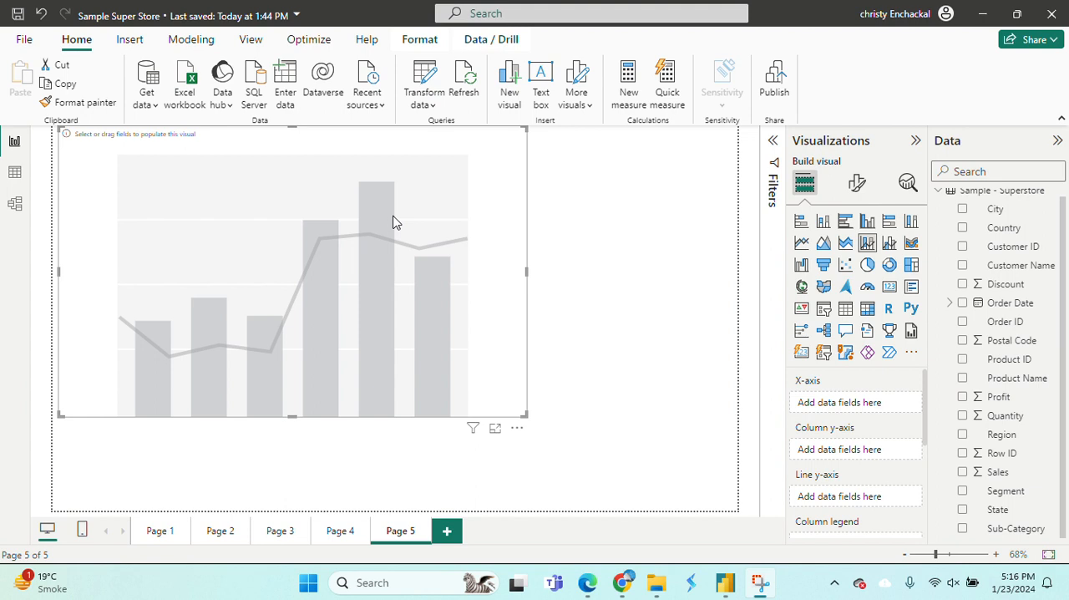
Open Page 3 and examine the Consumer column and profit line of the line and stacked column chart.
click(342, 532)
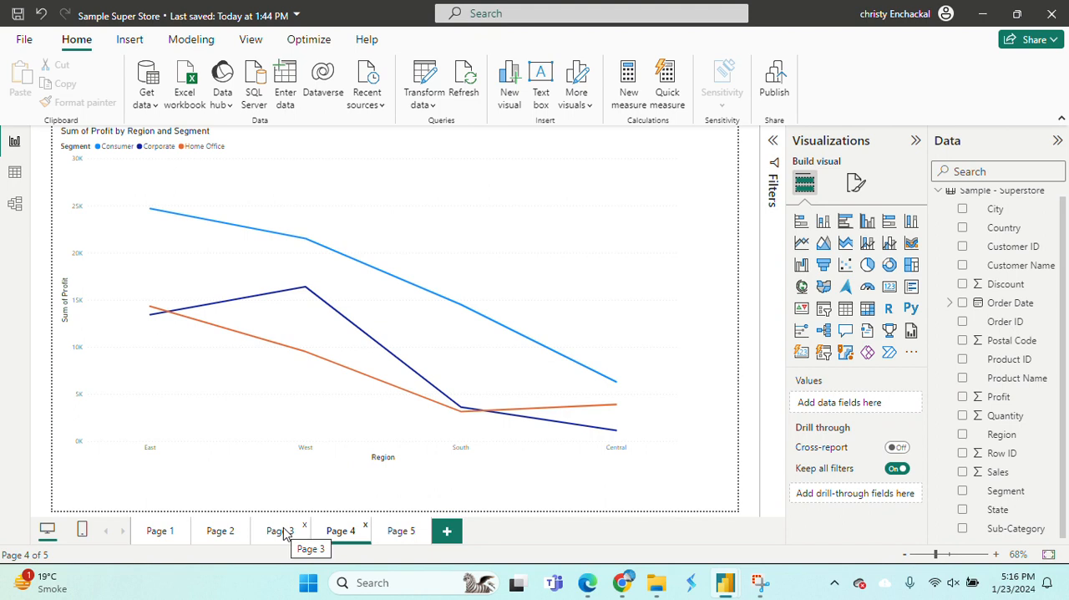
click(284, 533)
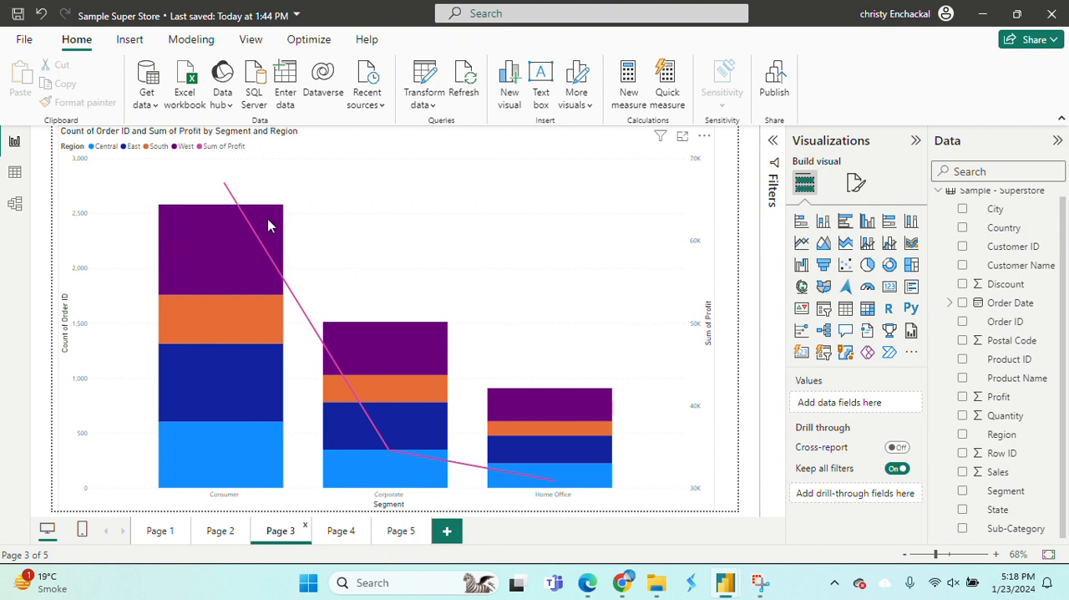
mouse_move(261, 248)
mouse_move(249, 231)
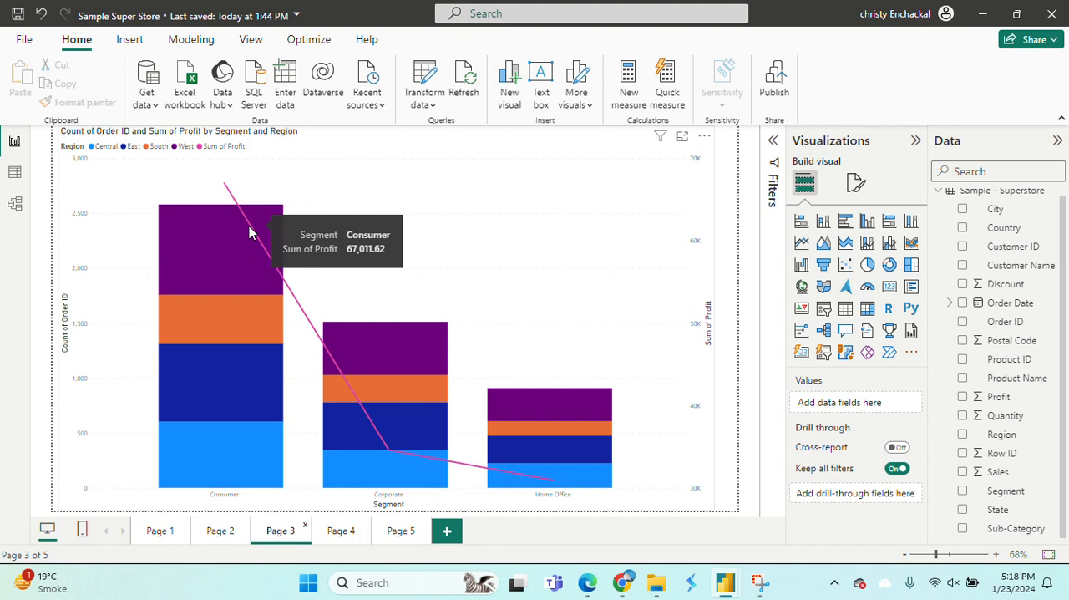
Show the data of the Page 3 line and stacked column chart as a table, and return to the report.
mouse_move(193, 247)
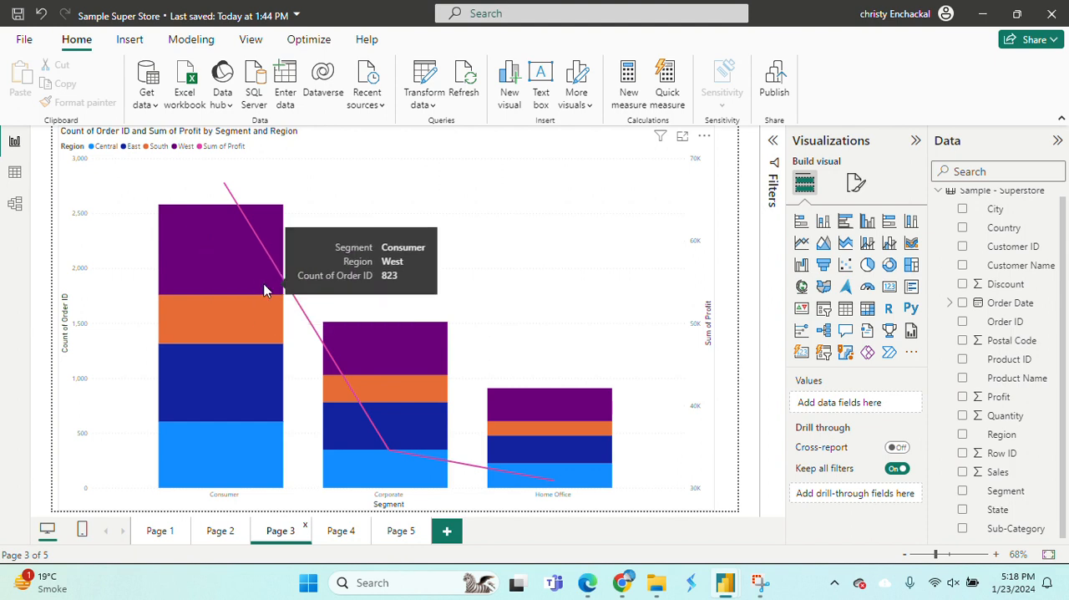
click(707, 125)
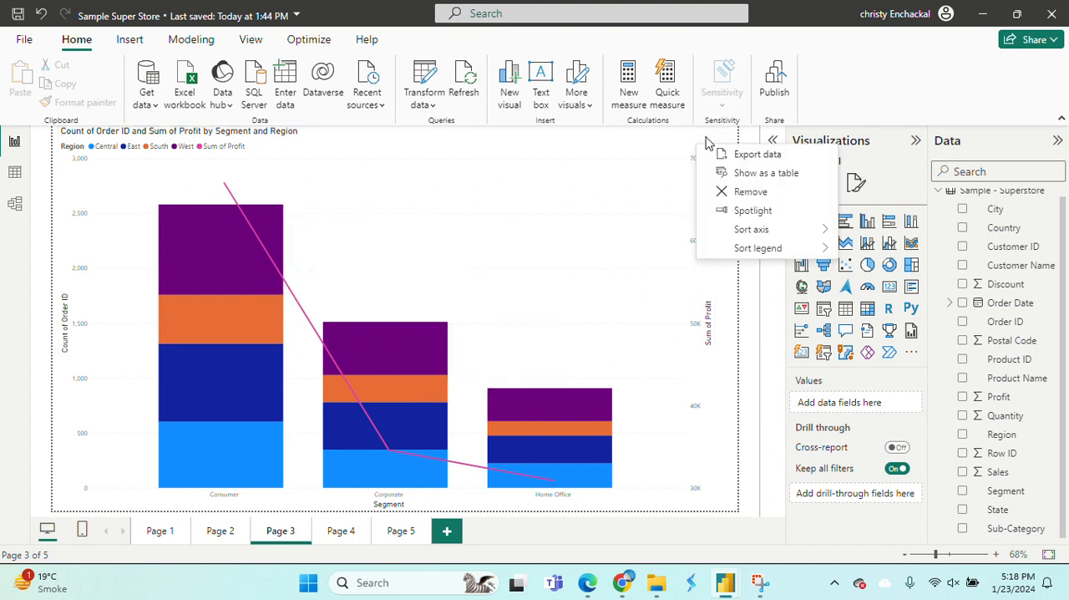
click(763, 174)
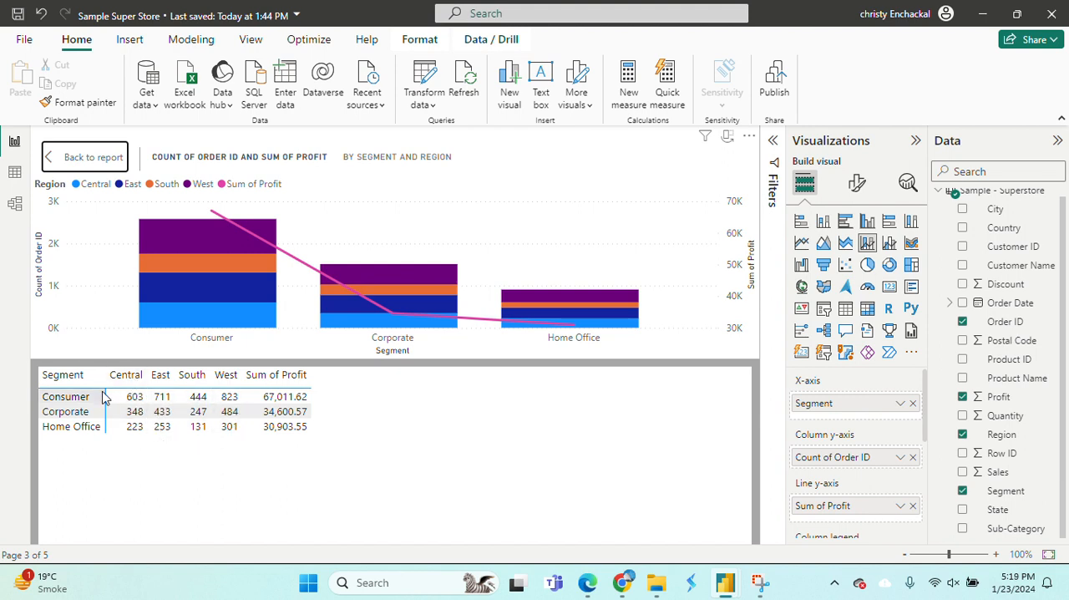
click(92, 156)
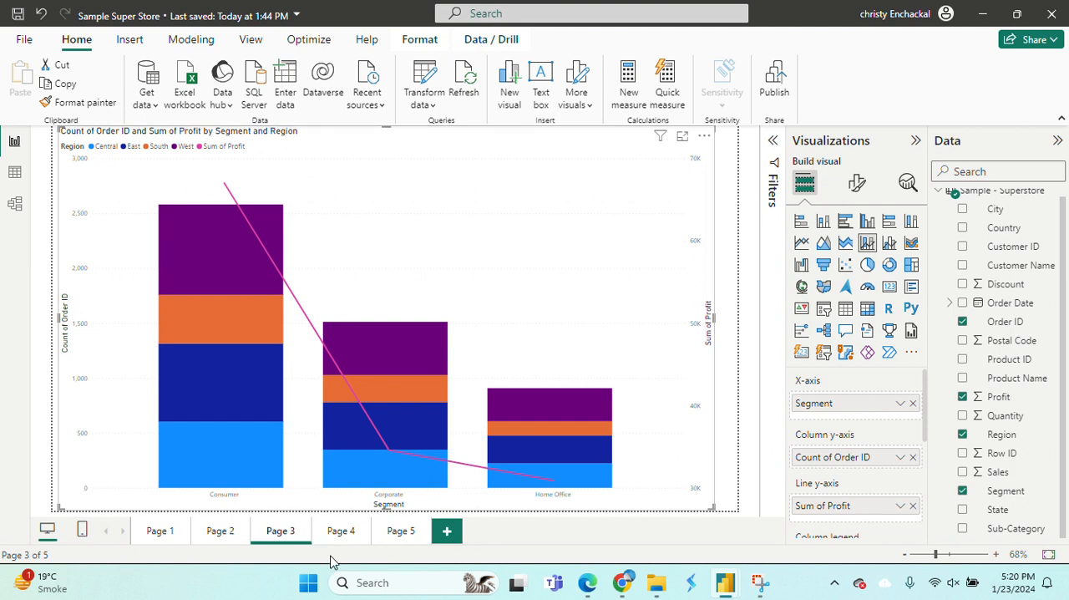
Open Page 5 and assign Segment to the X-axis of the empty line and stacked column chart.
click(404, 532)
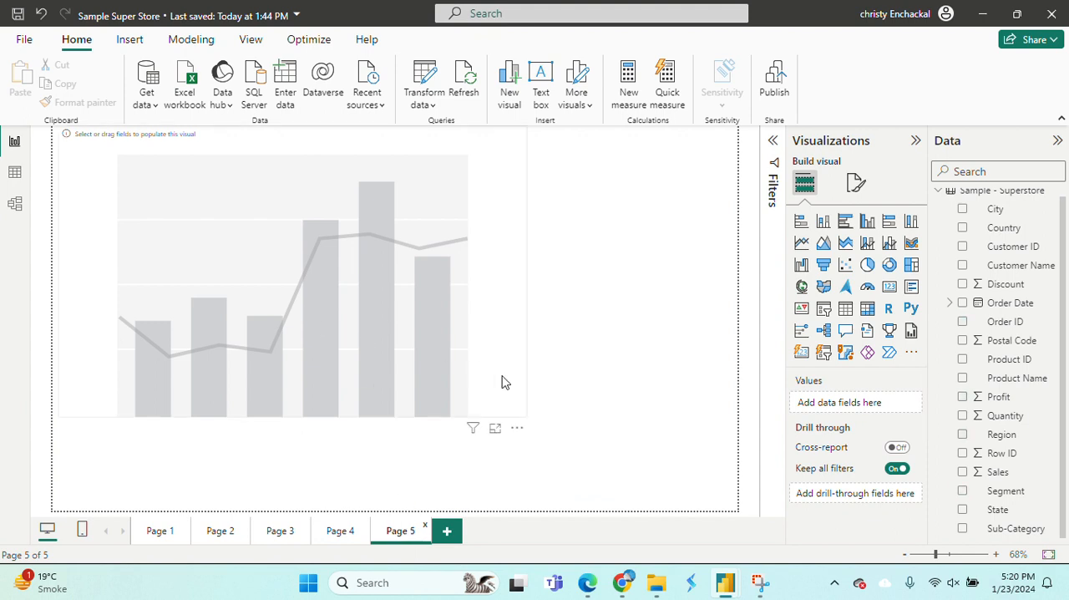
click(452, 375)
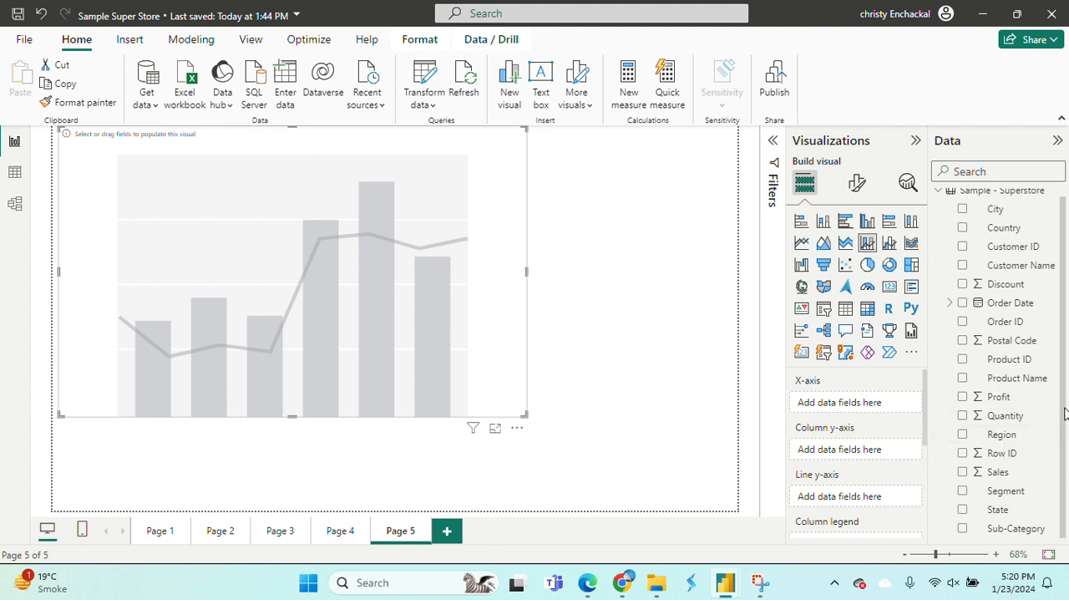
click(992, 494)
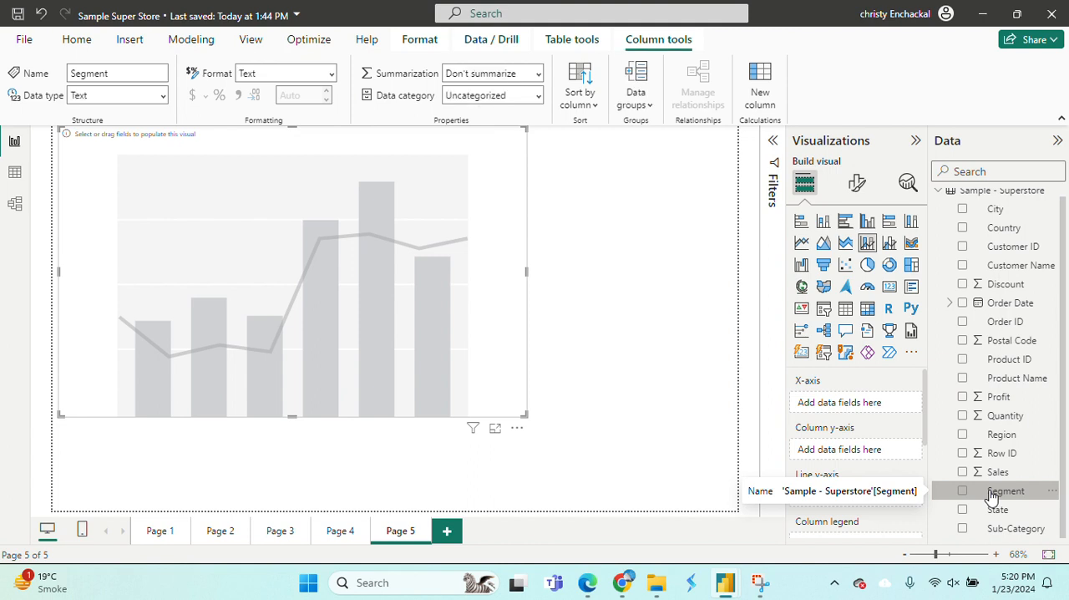
click(963, 492)
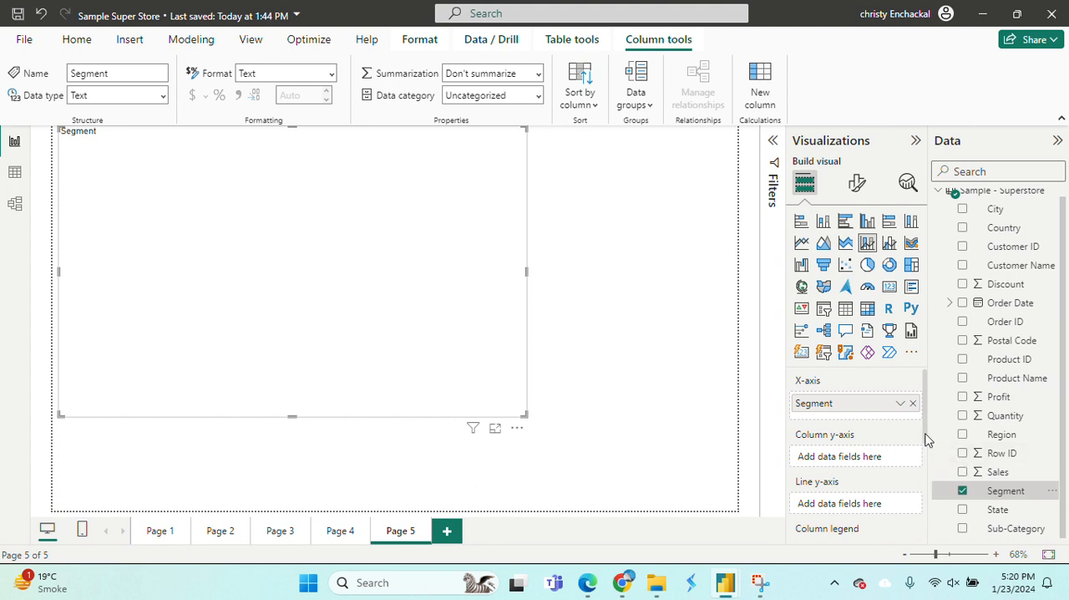
Assign Order ID to the chart's column y-axis and Profit to its line y-axis.
scroll(925, 439, down, 1)
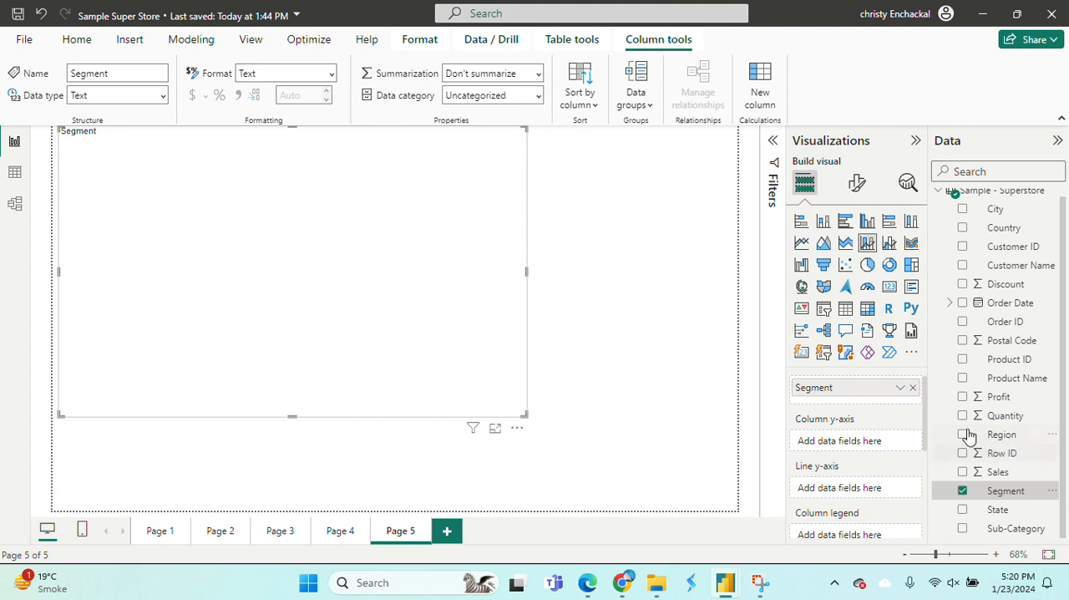
click(963, 323)
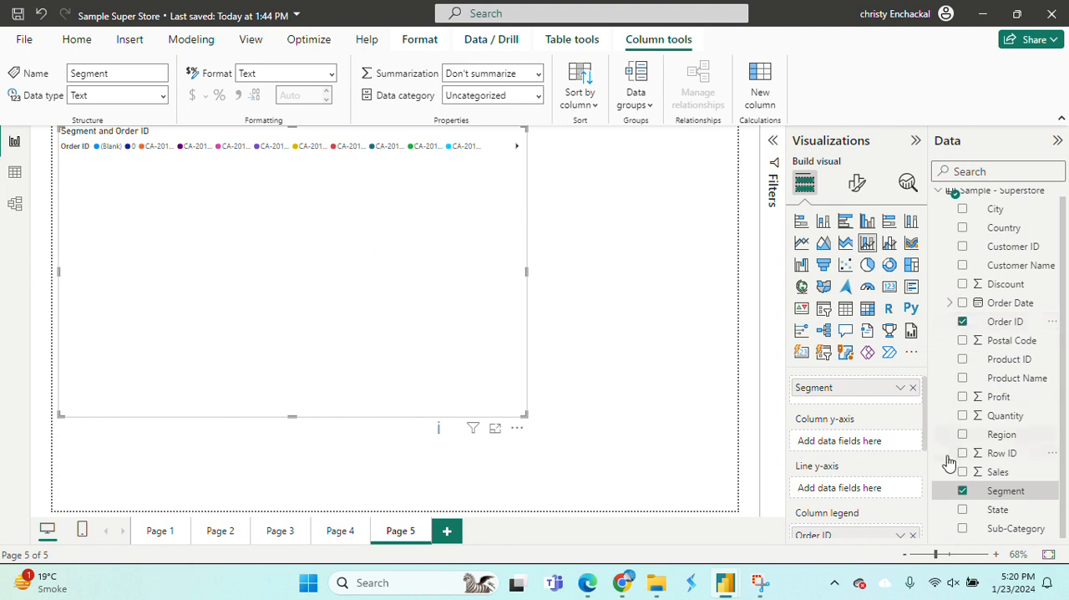
click(913, 537)
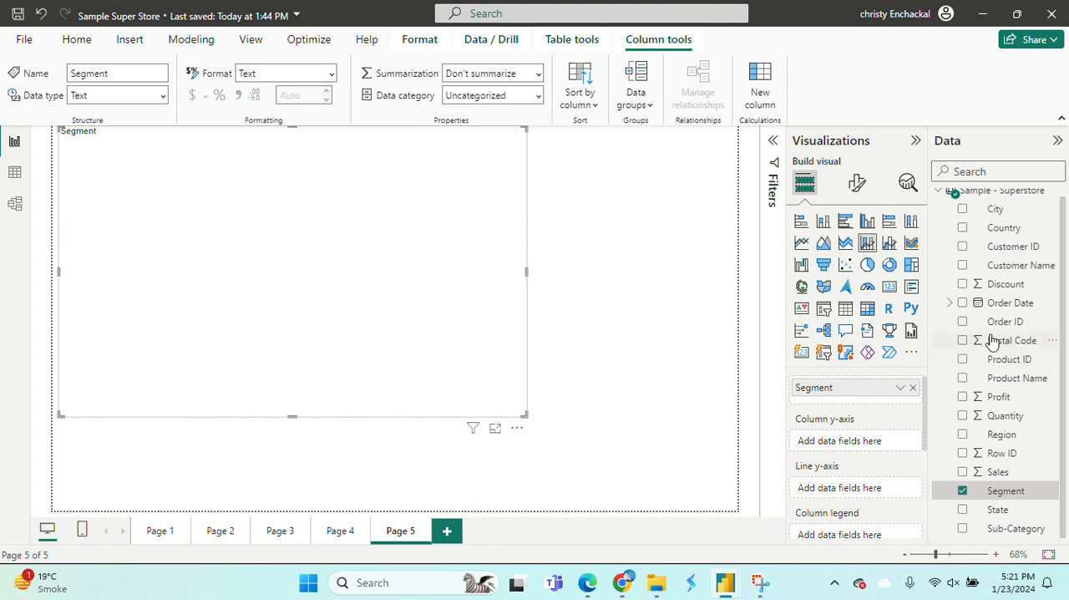
drag(998, 324, 871, 443)
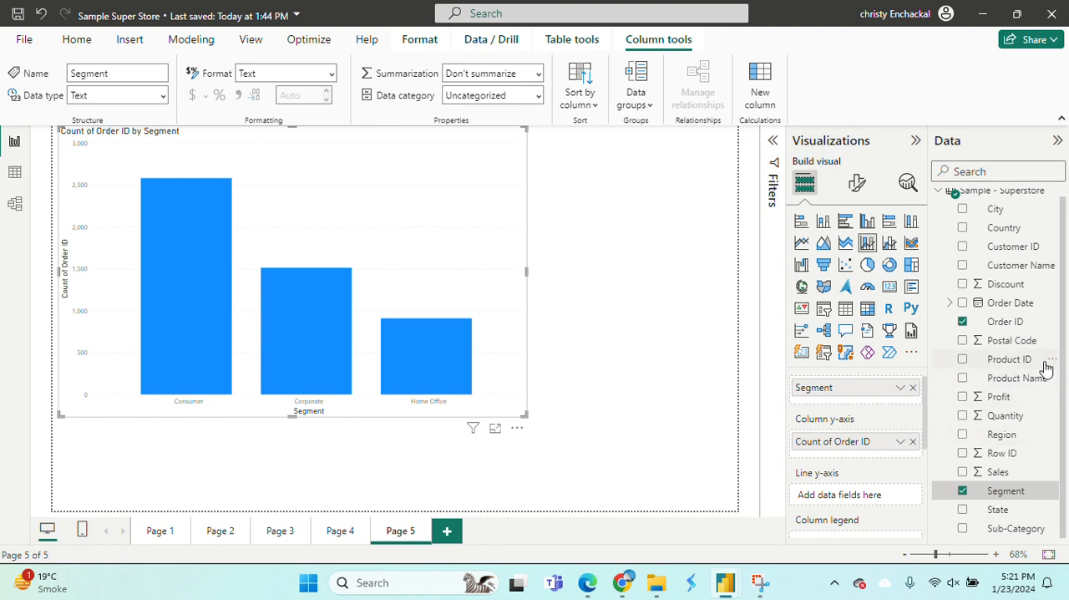
drag(999, 400, 854, 502)
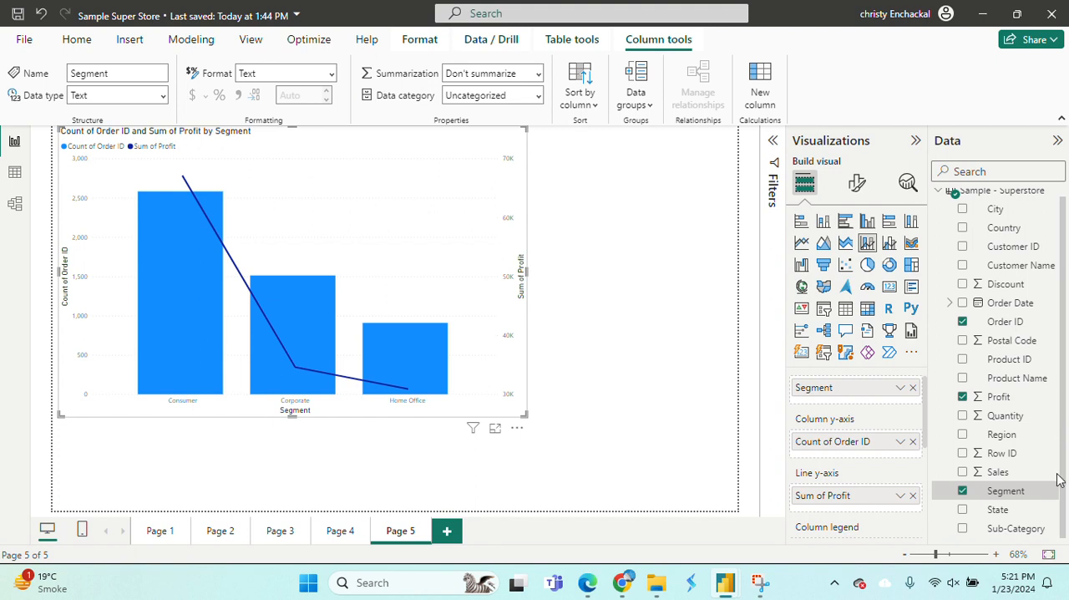
Set Region as the column legend and add Profit to the chart's tooltips.
drag(924, 442, 930, 489)
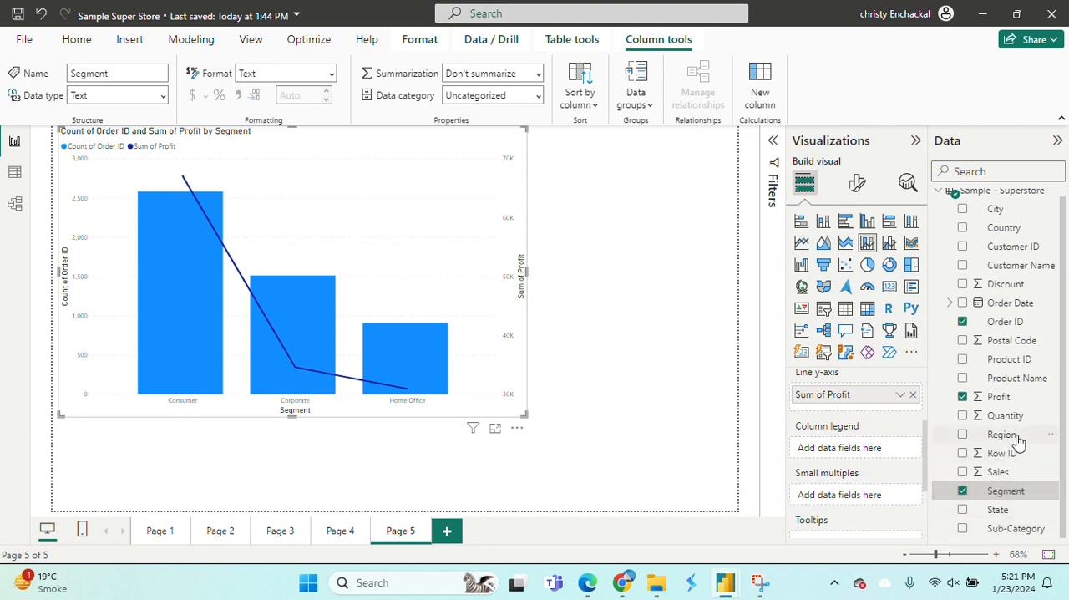
drag(1018, 441, 885, 460)
click(964, 438)
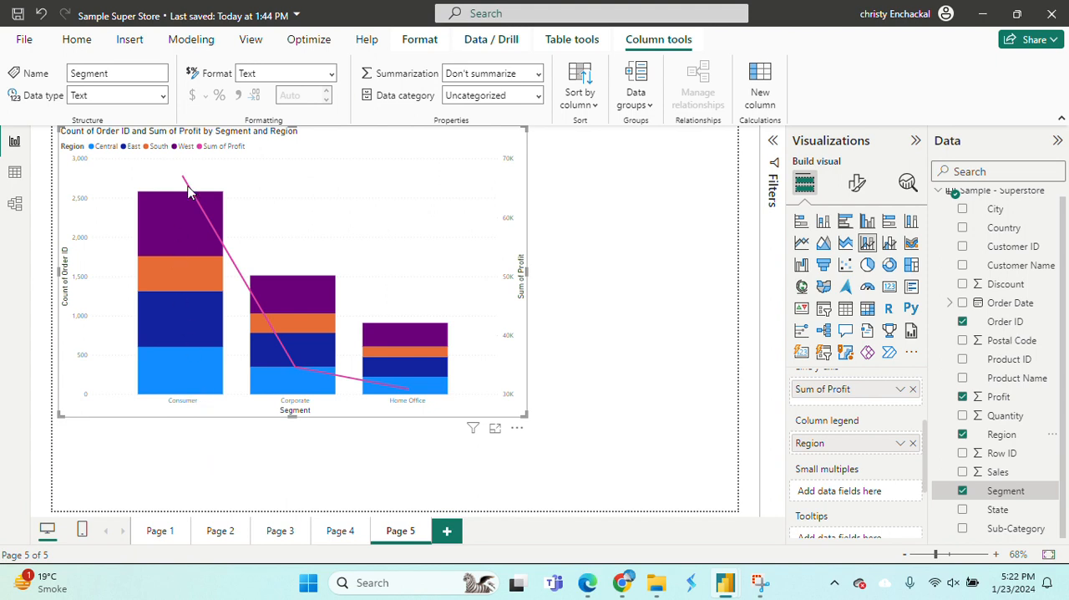
mouse_move(172, 330)
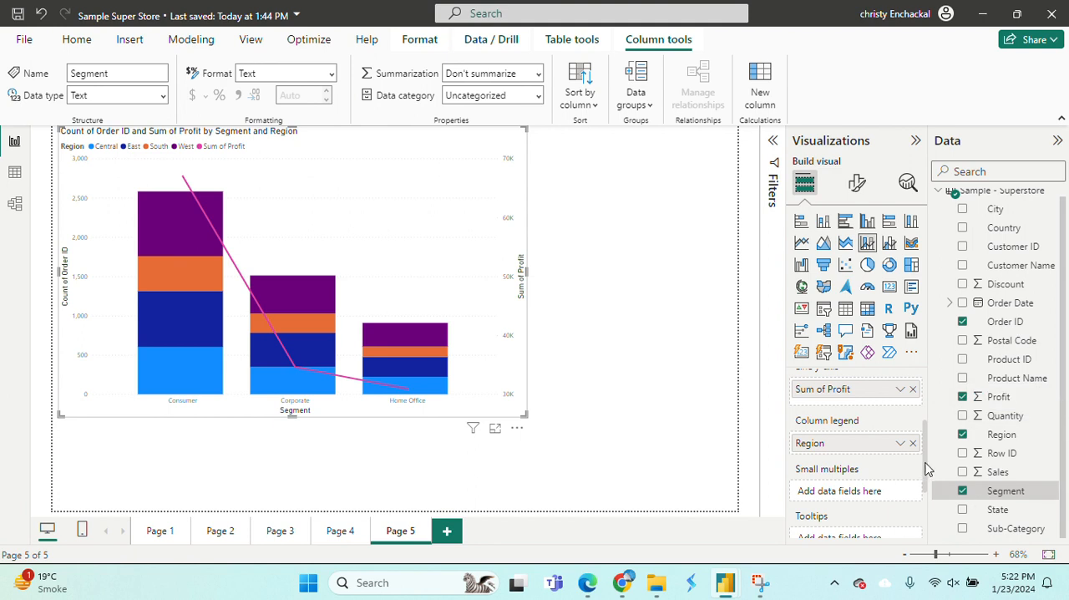
drag(927, 470, 930, 528)
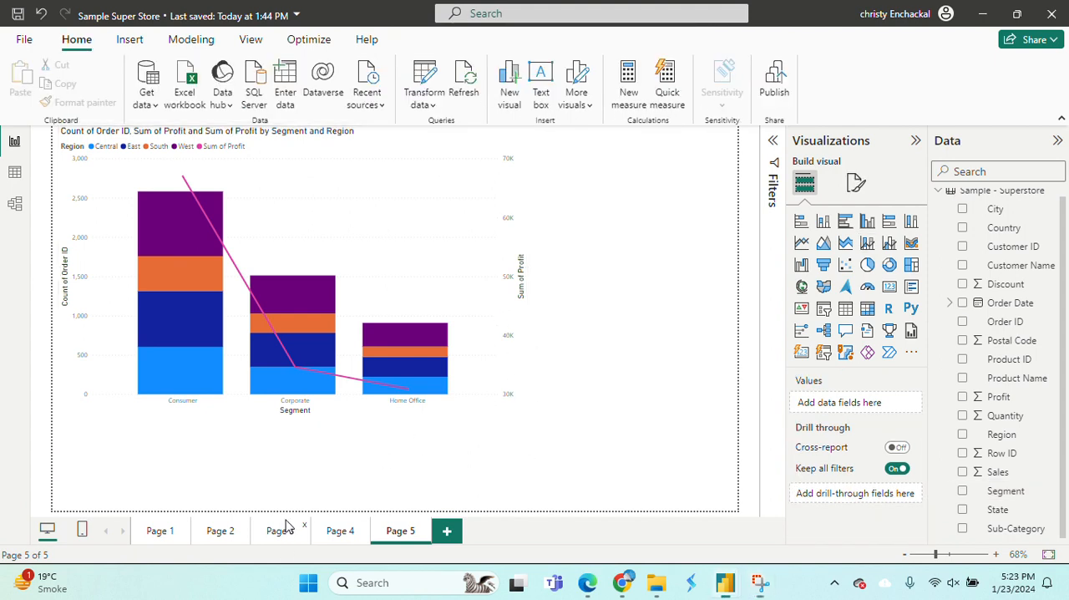
Open Page 3 and check the tooltips of the profit line and the Consumer column's West segment.
click(286, 524)
mouse_move(271, 266)
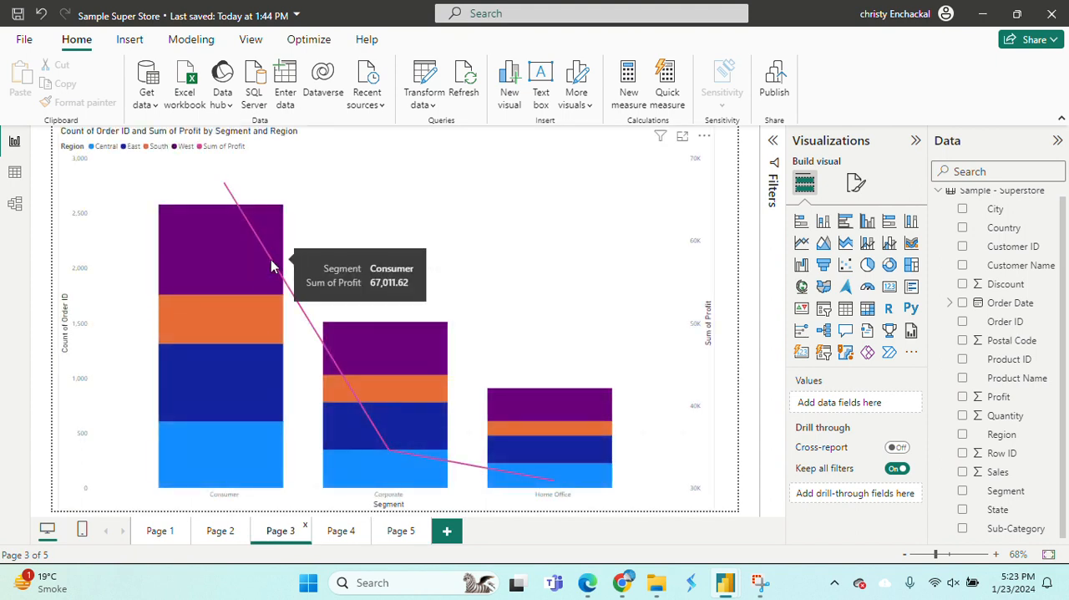
mouse_move(241, 234)
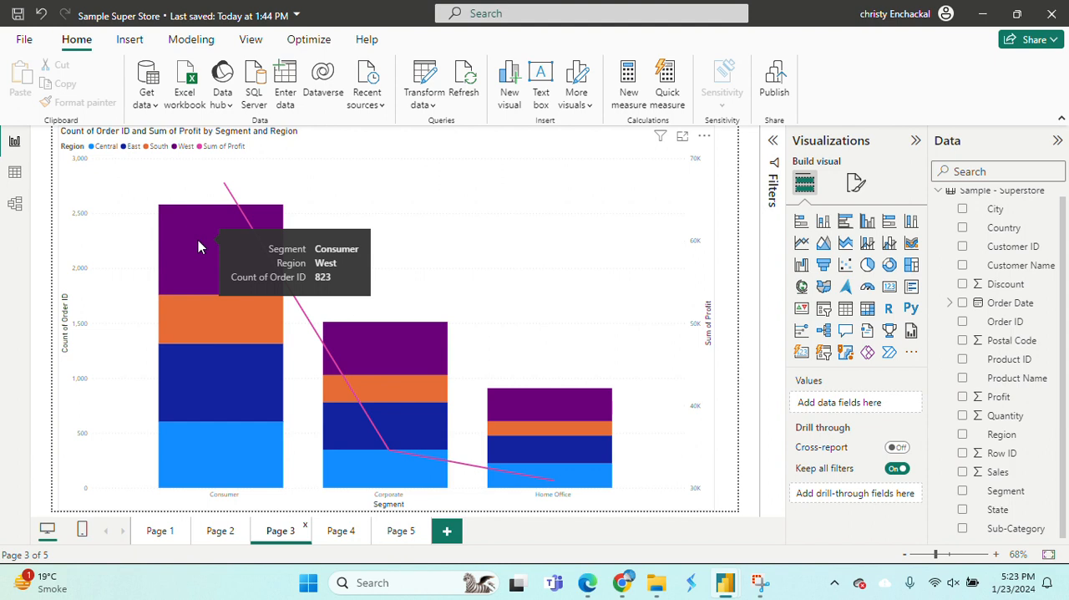
mouse_move(212, 245)
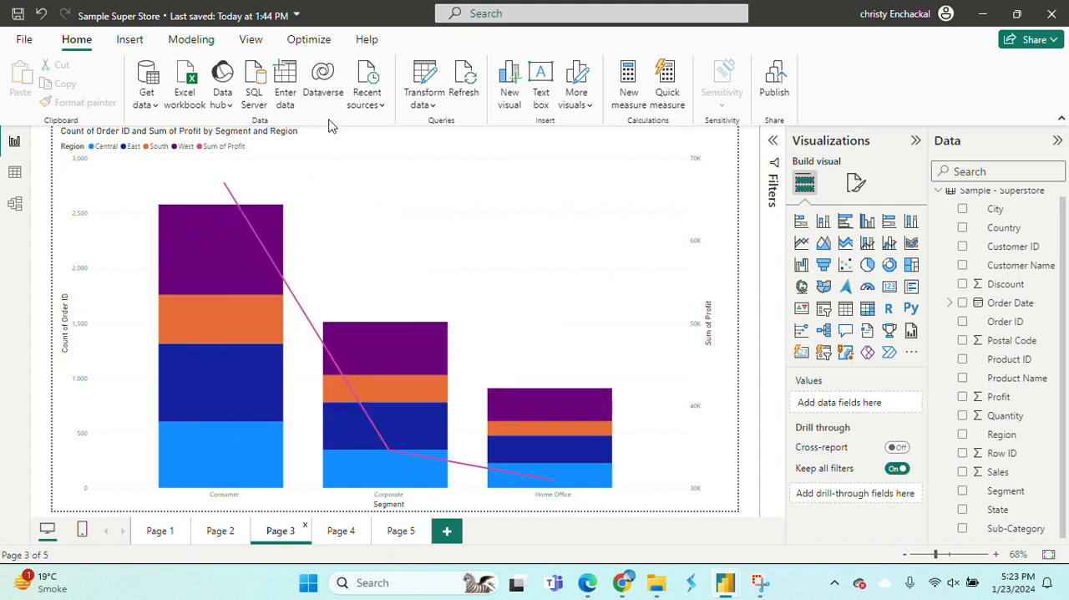
Return to Page 5 and inspect the tooltips of the Consumer column's West and South segments, including their profit.
click(403, 535)
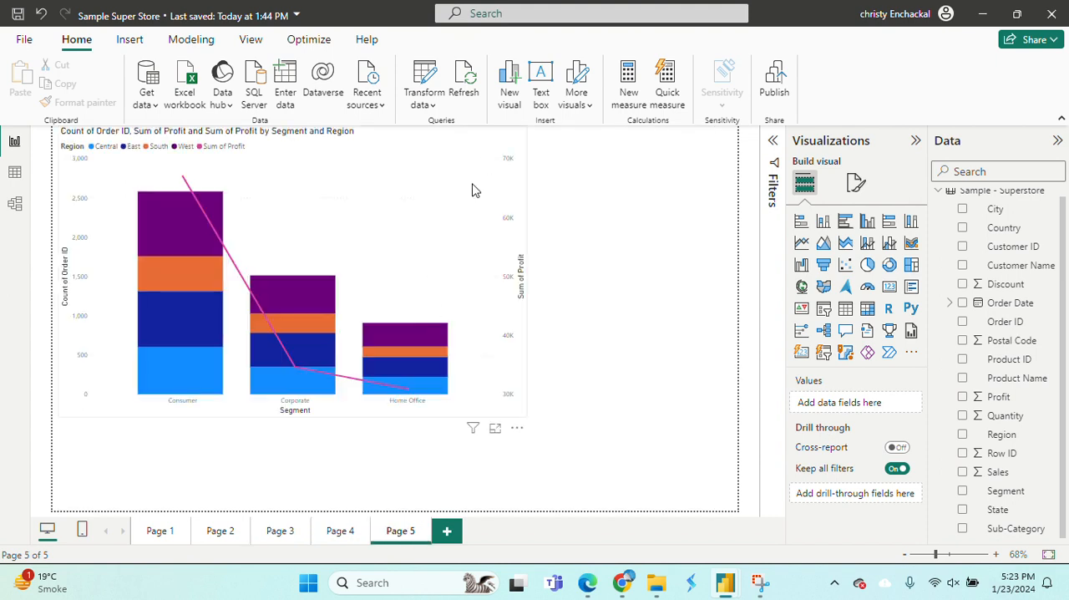
click(473, 186)
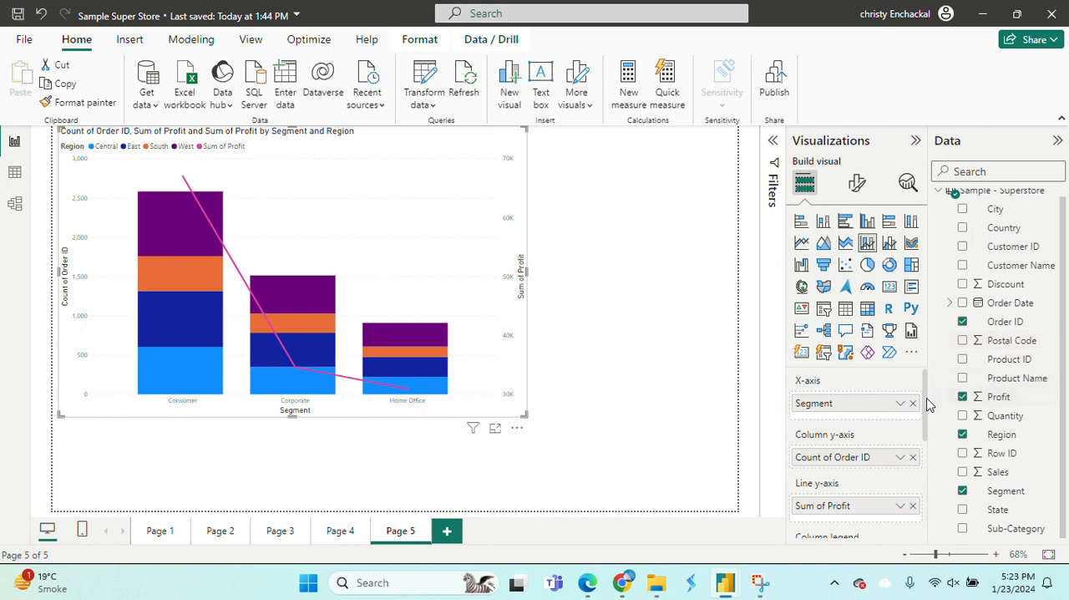
drag(928, 405, 928, 467)
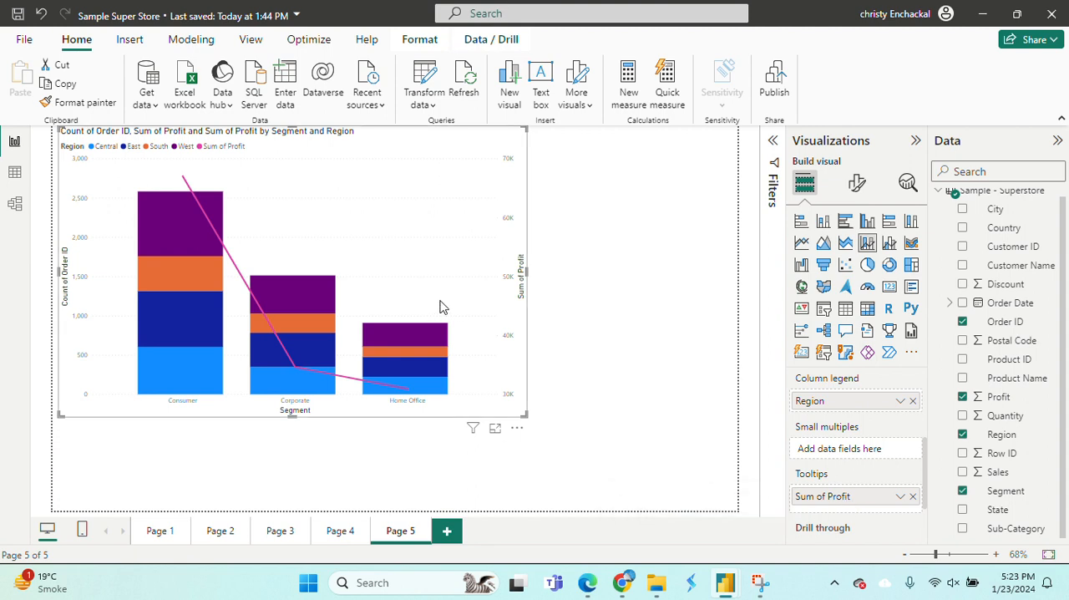
click(189, 188)
click(191, 213)
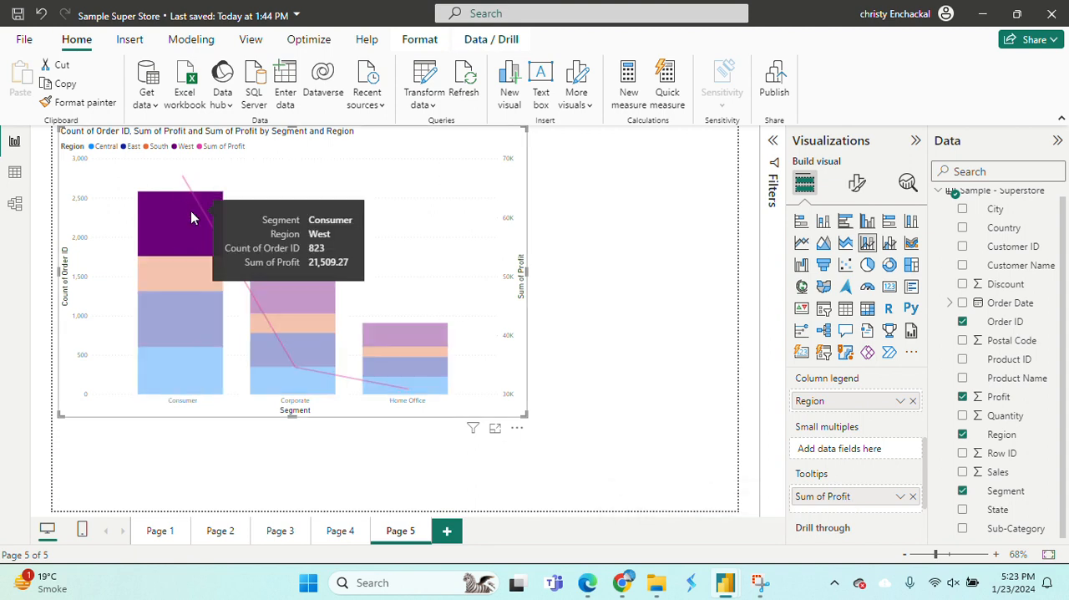
click(195, 269)
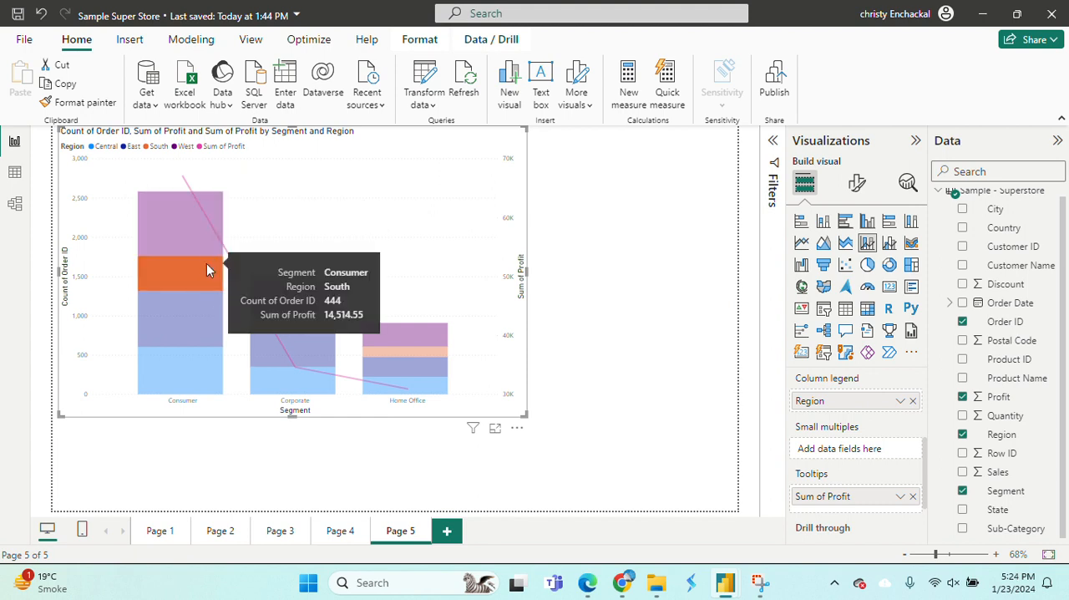
click(207, 270)
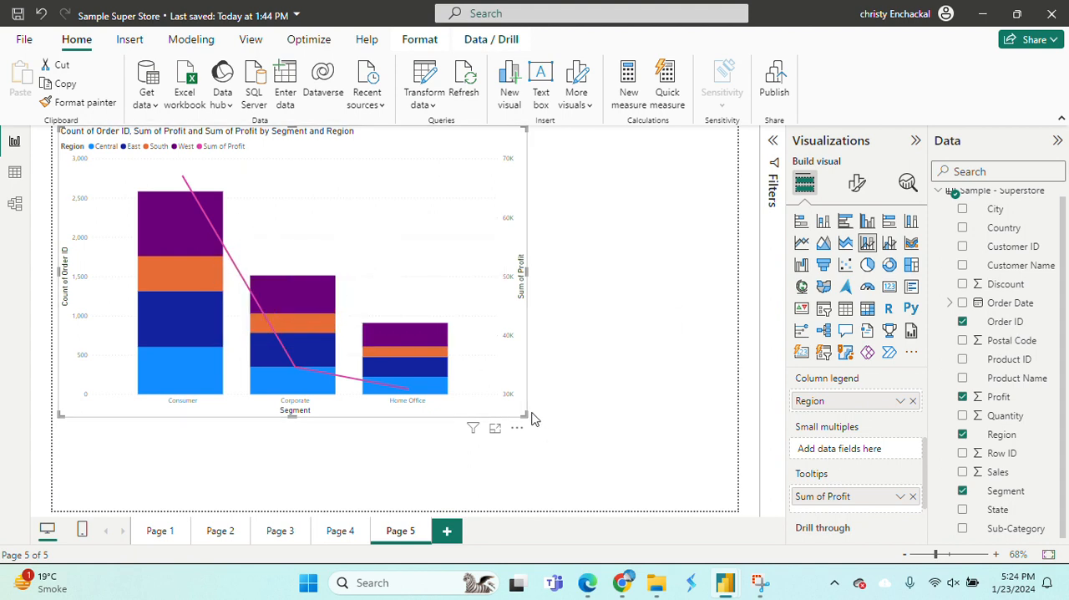
Enlarge the Page 5 chart to nearly the full page width and compare stacked and clustered versions, ending on line and clustered column.
drag(529, 413, 702, 468)
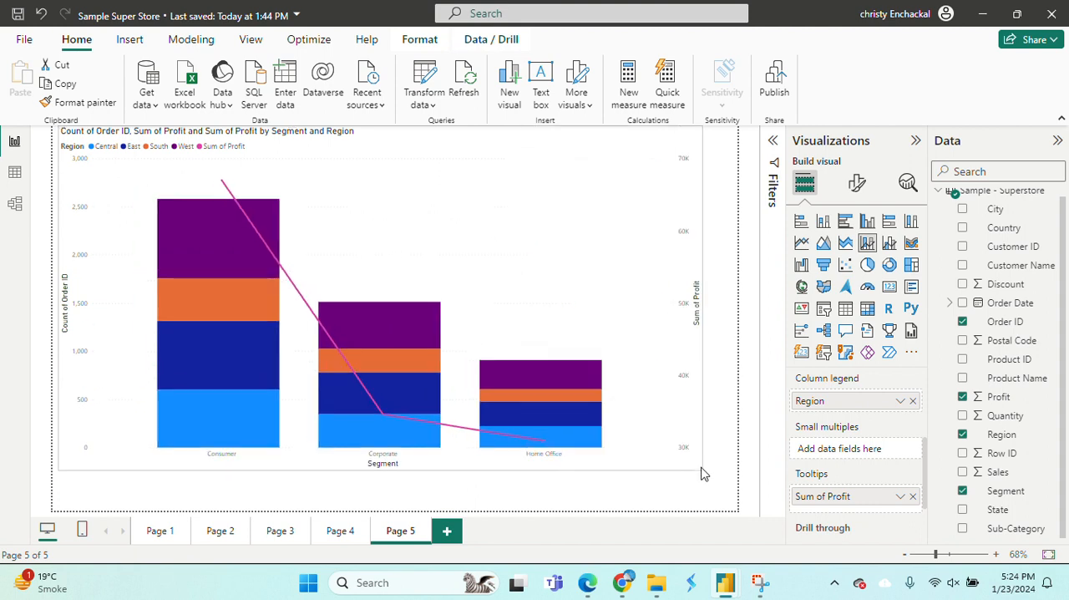
click(891, 243)
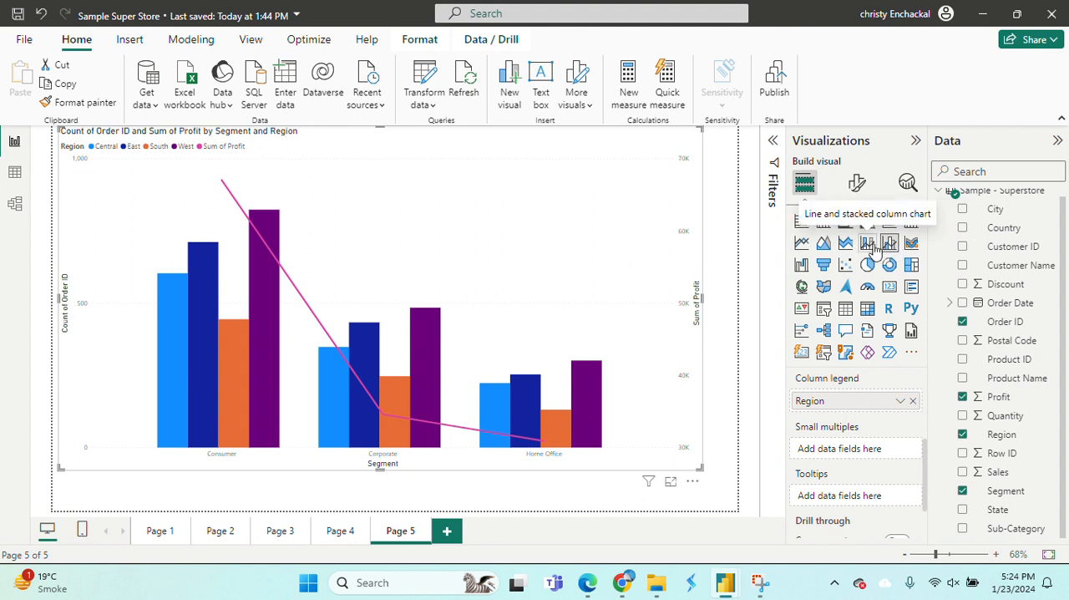
click(868, 244)
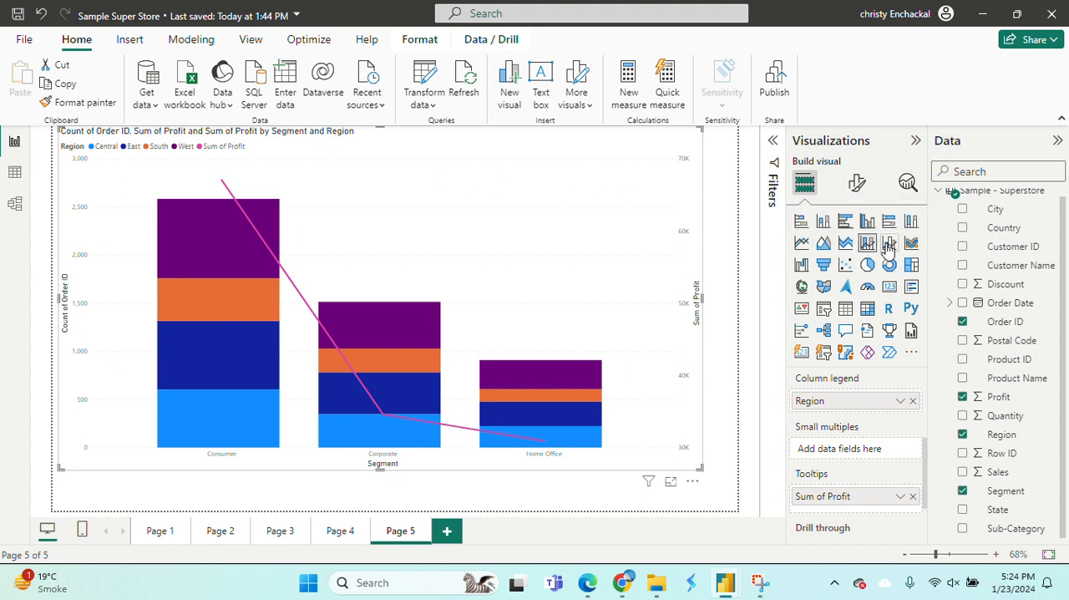
click(889, 242)
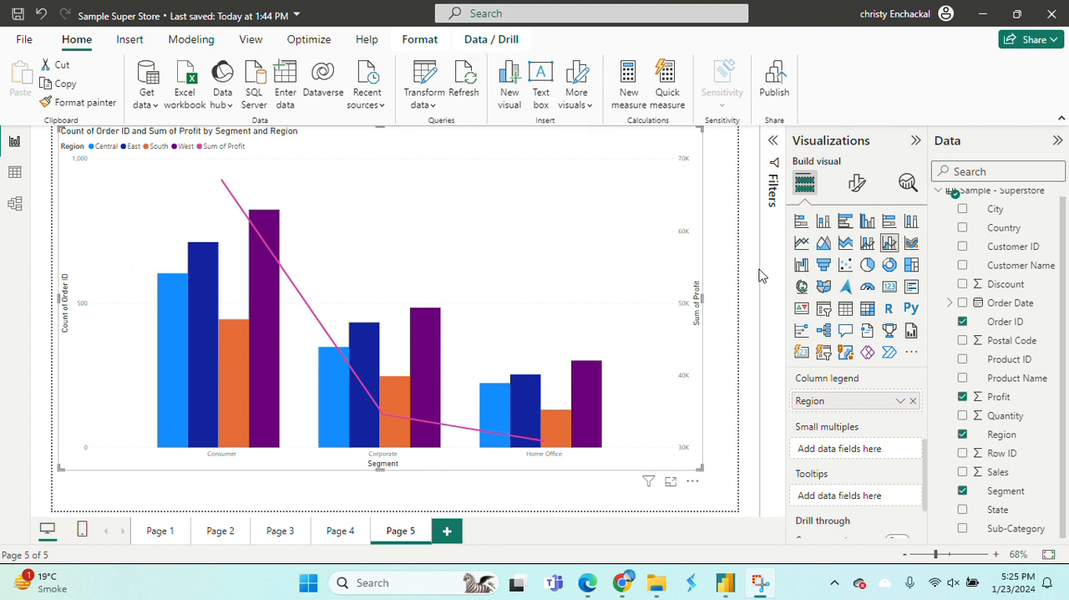
Change the visual to a ribbon chart and inspect the profit ribbons between the segments.
click(911, 243)
mouse_move(458, 324)
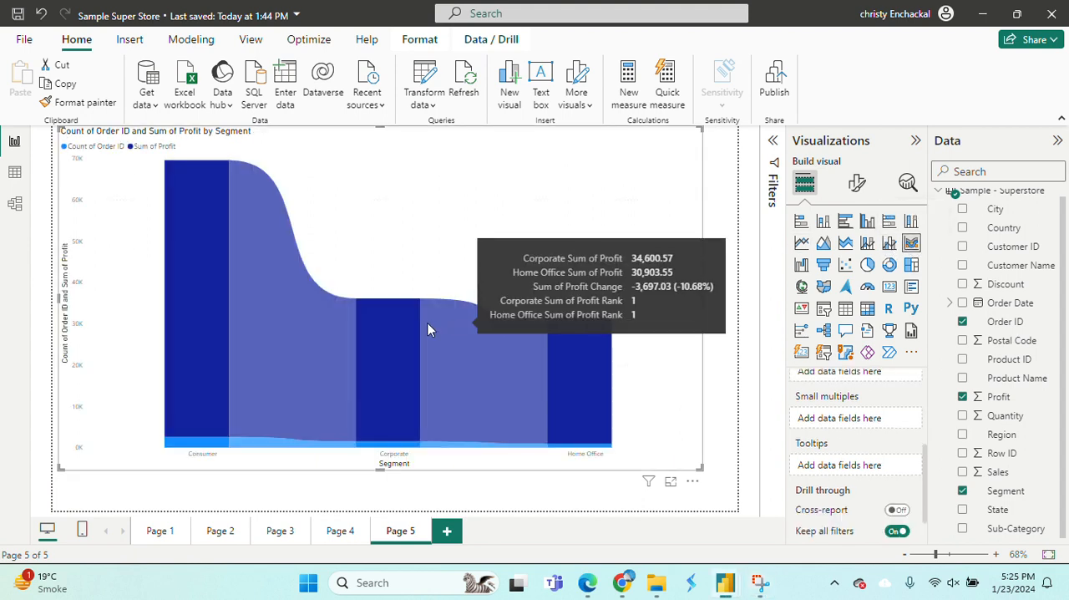
mouse_move(252, 298)
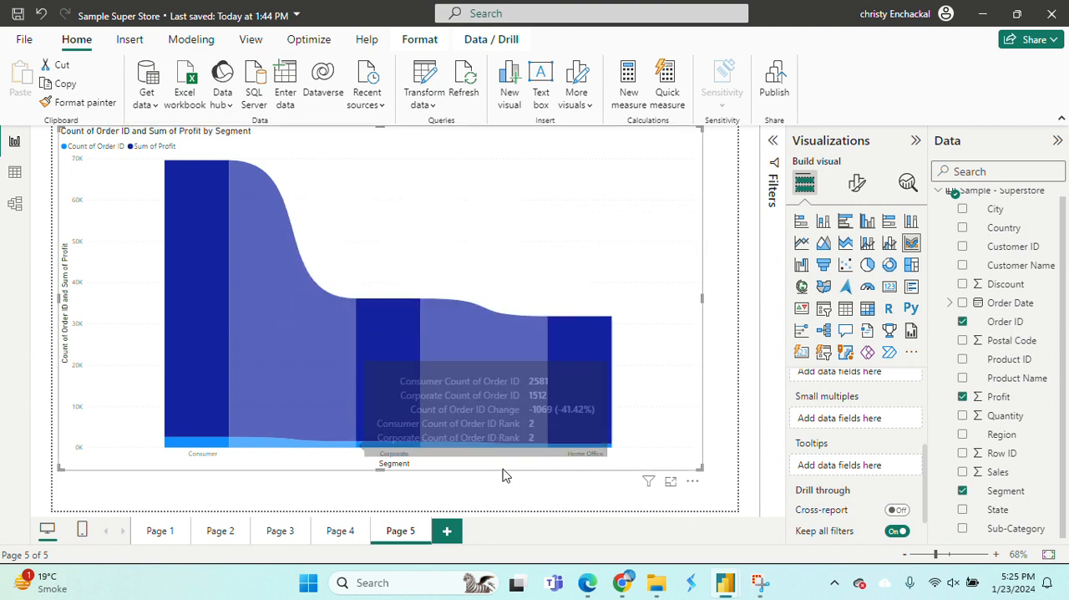
Review the line chart on Page 4 and the line and stacked column chart on Page 3.
click(342, 535)
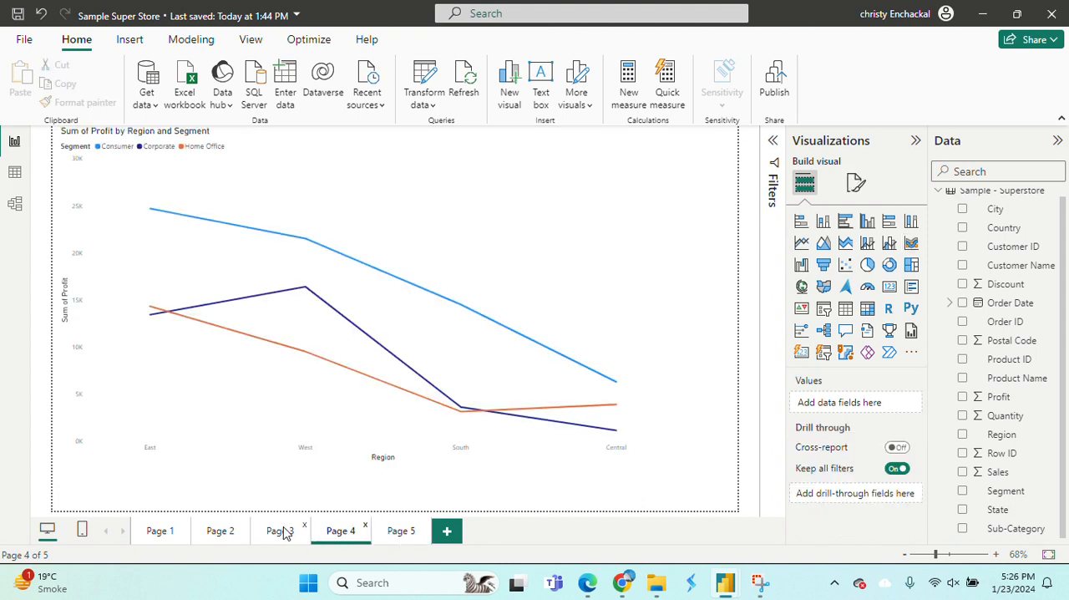
click(284, 536)
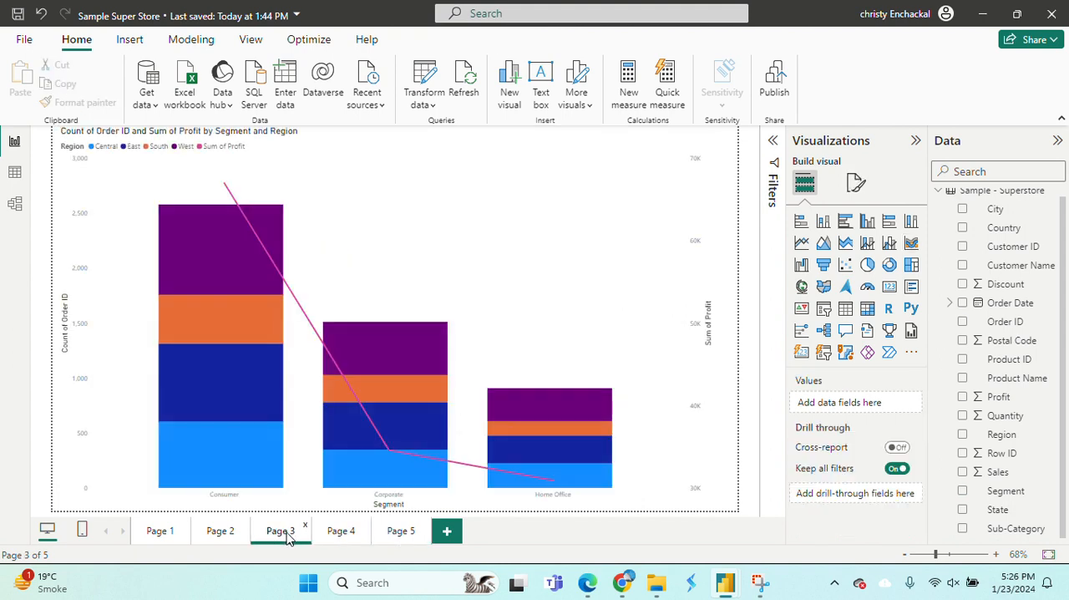
Change the Page 4 line chart of Sum of Profit by Region and Segment to a ribbon chart.
click(342, 533)
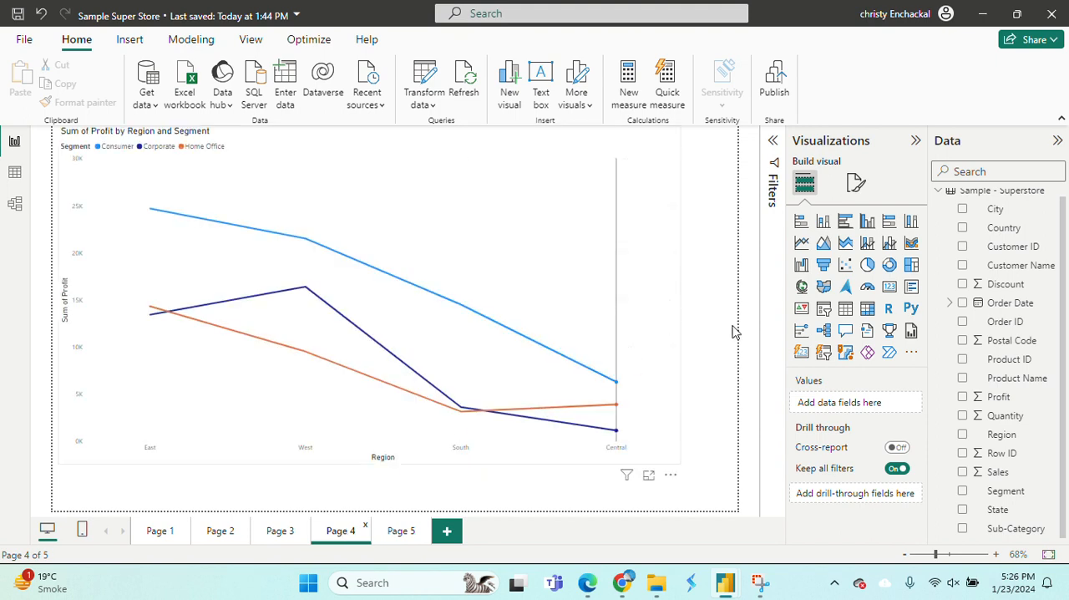
click(911, 243)
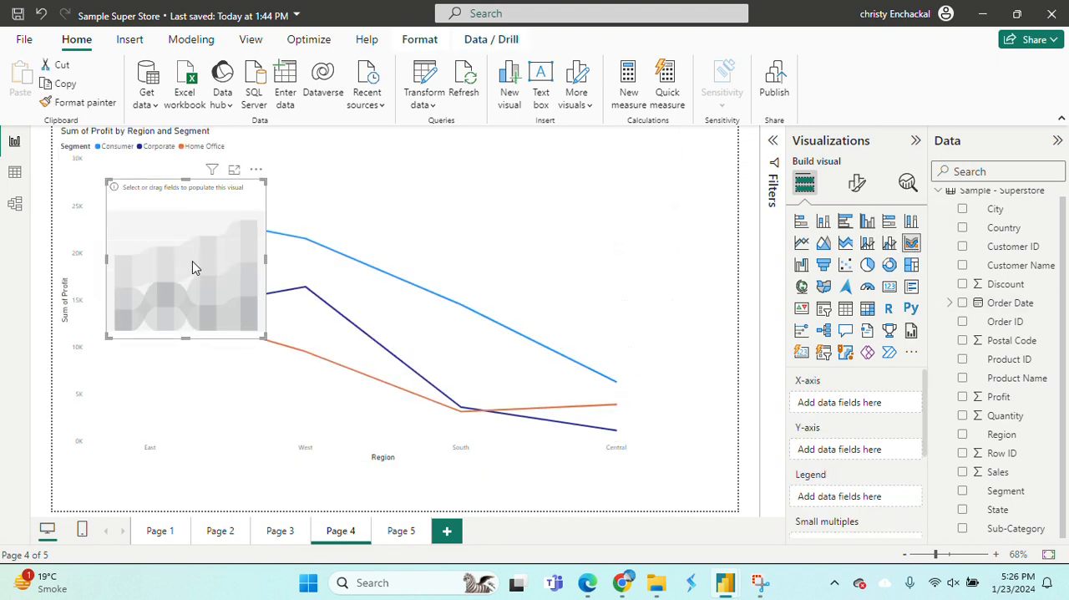
key(Delete)
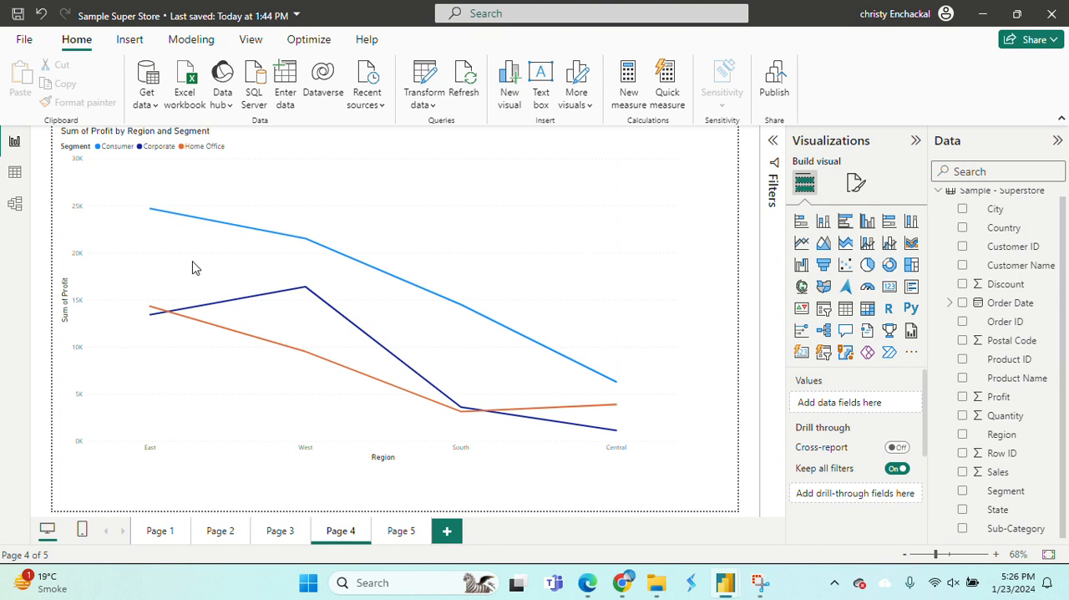
click(337, 290)
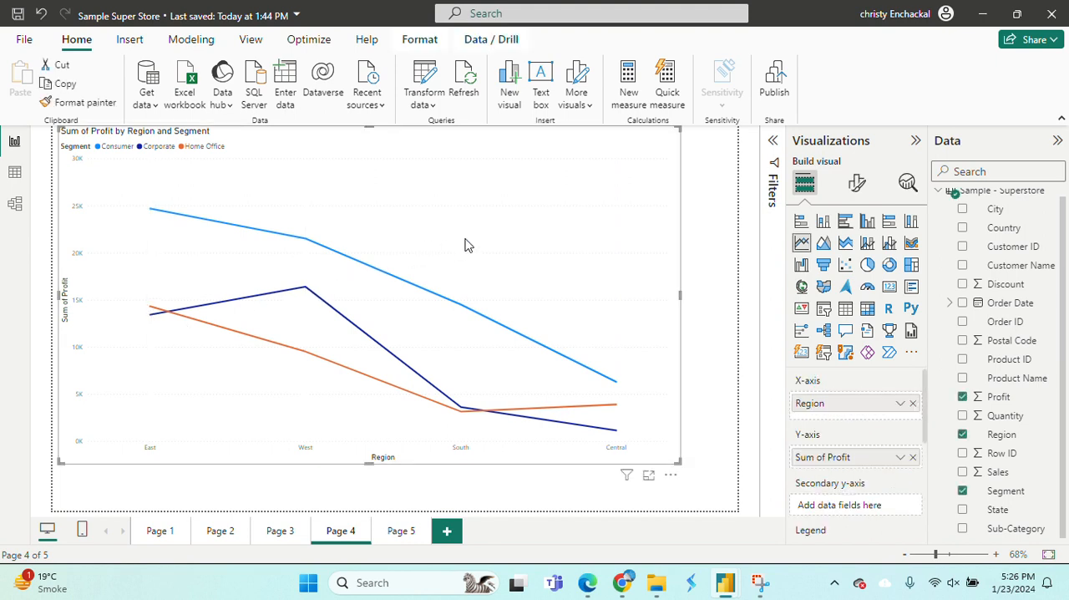
click(912, 243)
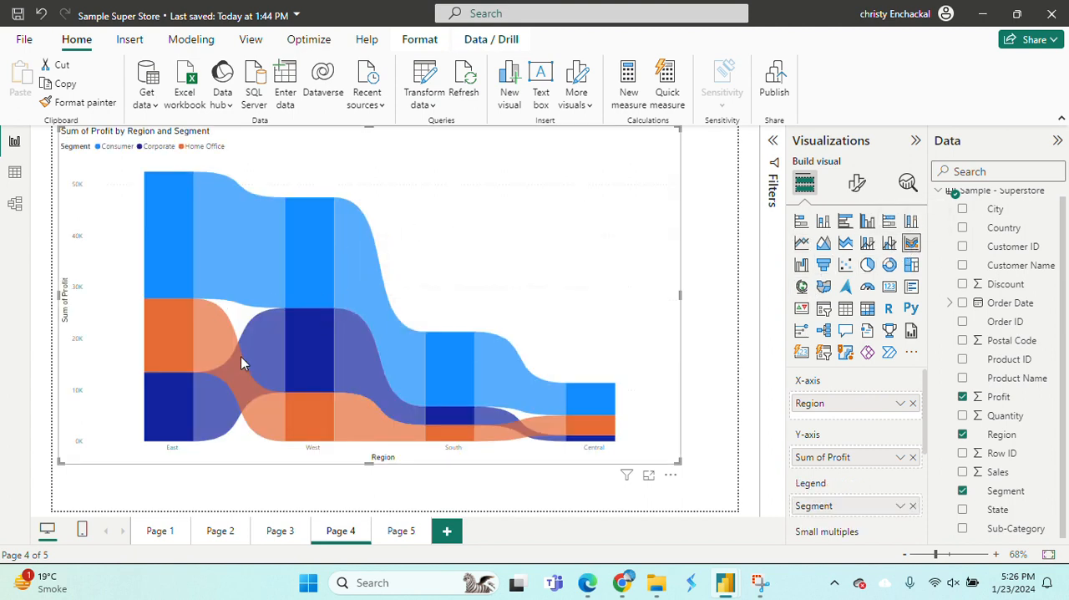
Inspect the ribbon chart's profit tooltips across the regions, including the Consumer segment in West.
mouse_move(489, 344)
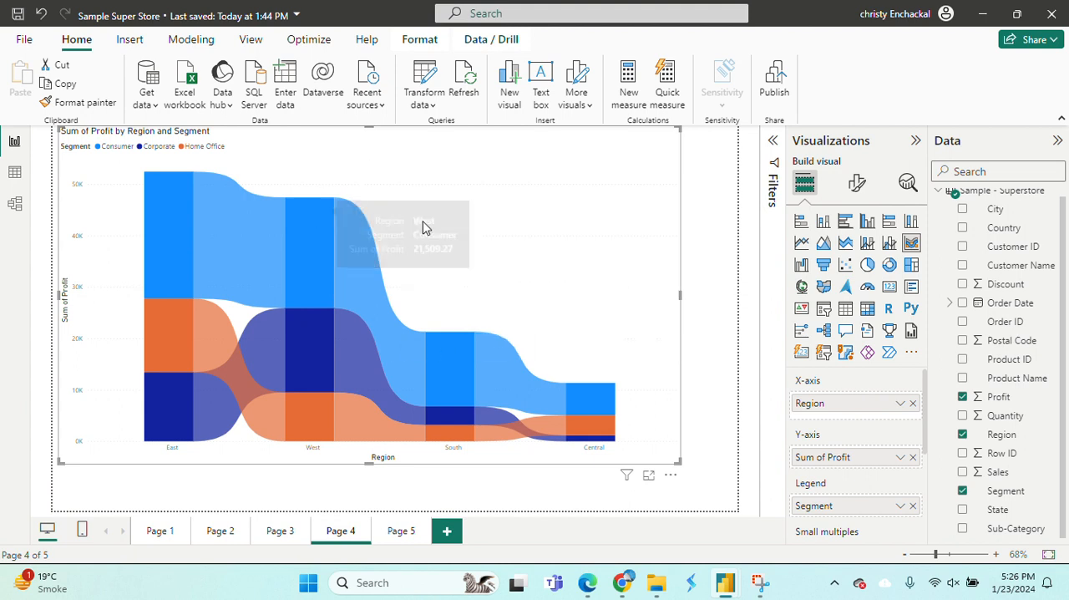
mouse_move(349, 328)
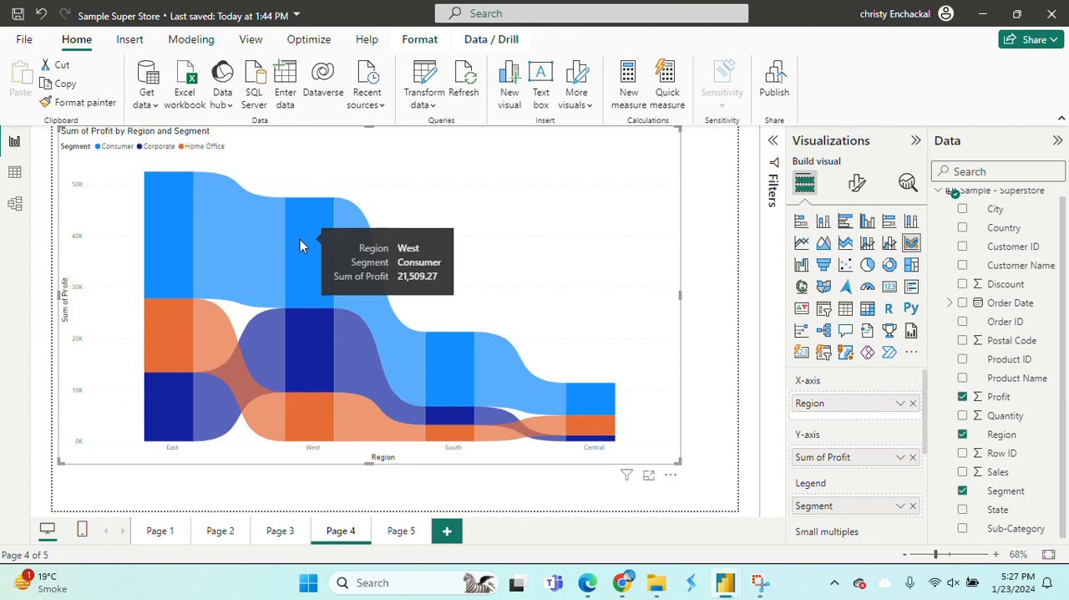
mouse_move(232, 266)
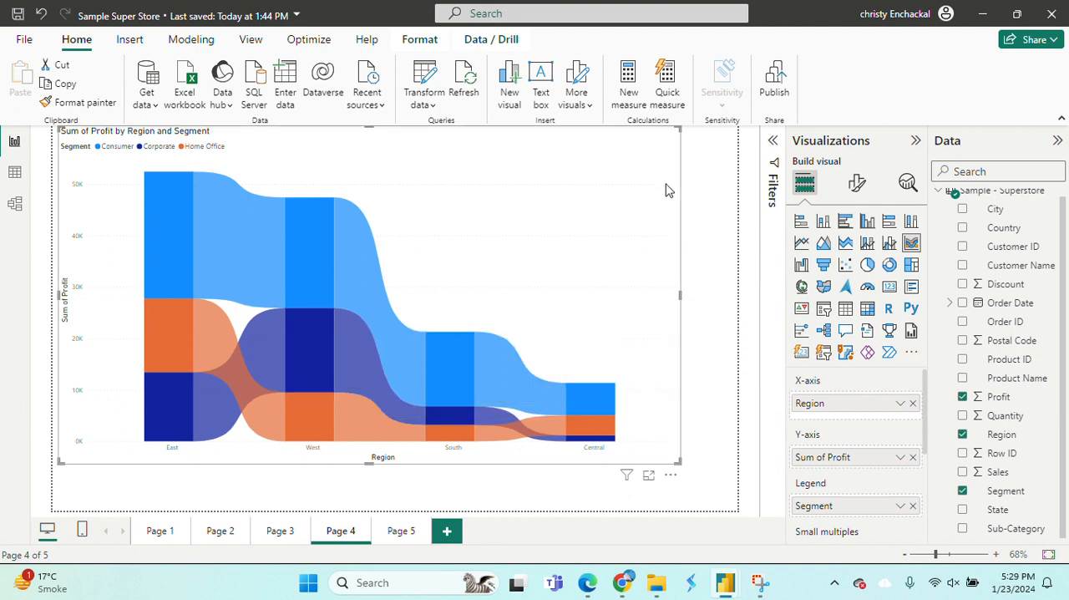
View the ribbon chart's data as a table, then return to the report and enlarge the chart slightly in width and height.
click(671, 480)
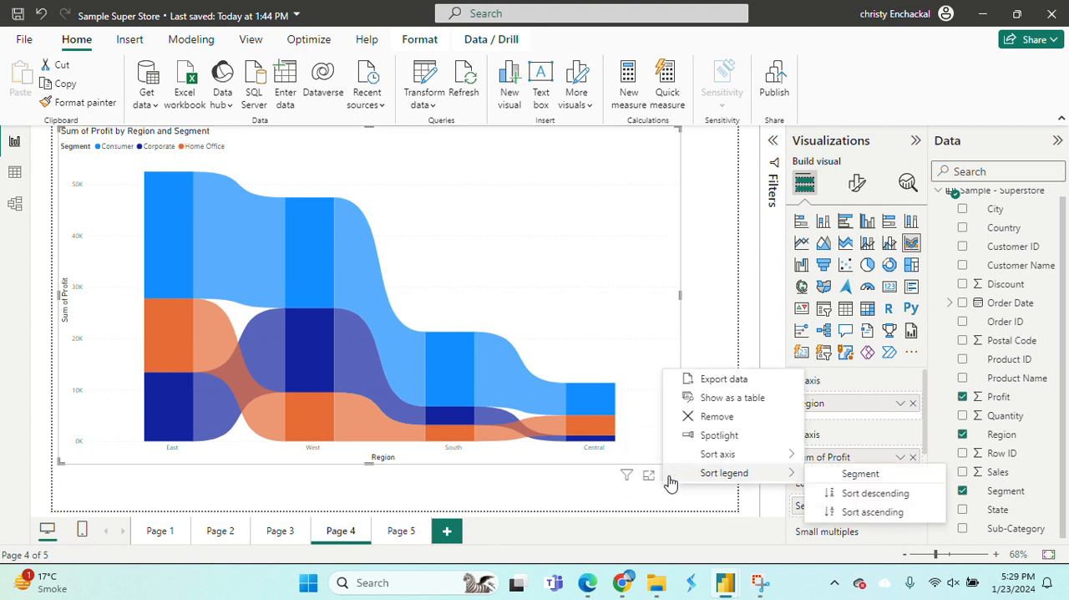
click(720, 399)
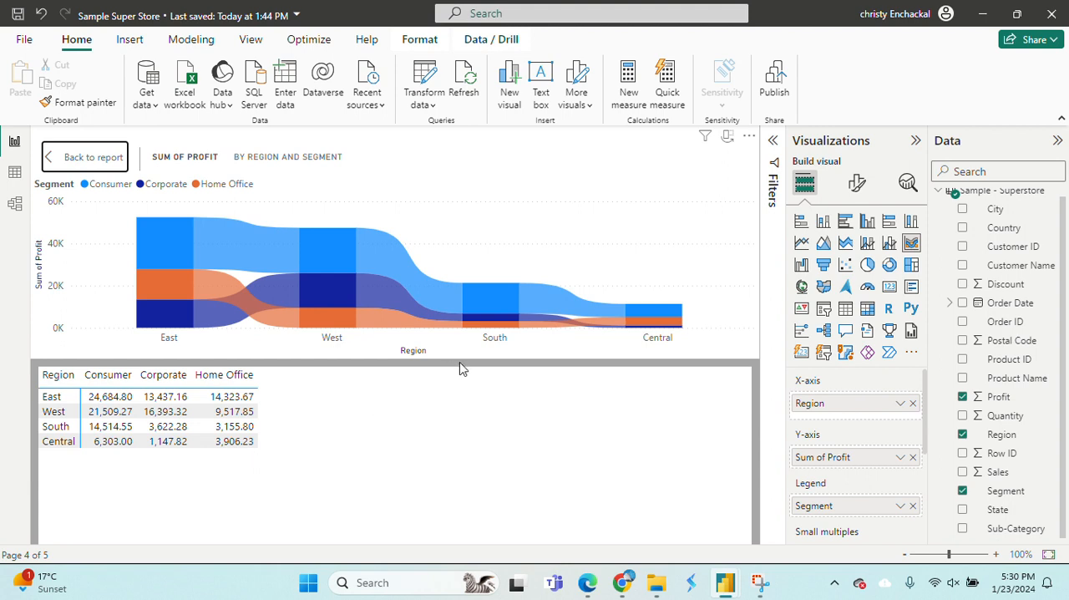
click(94, 163)
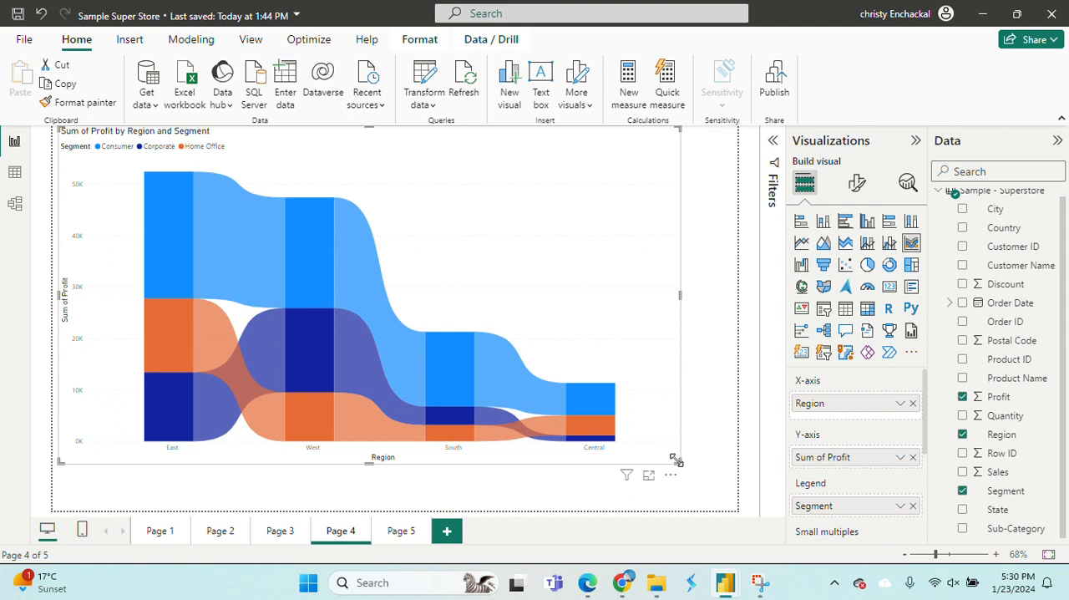
drag(679, 469, 704, 488)
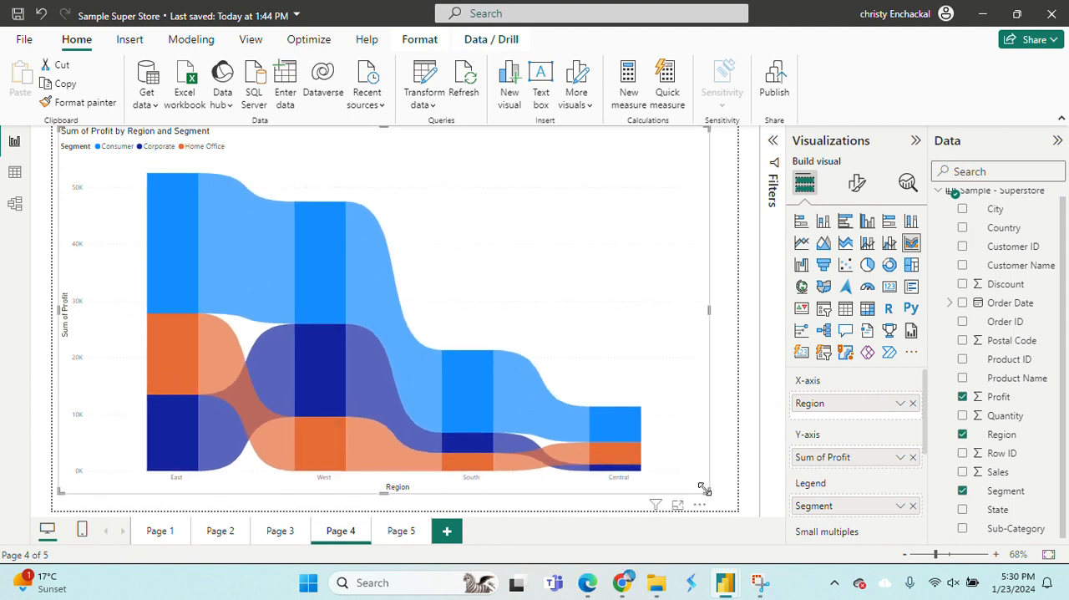